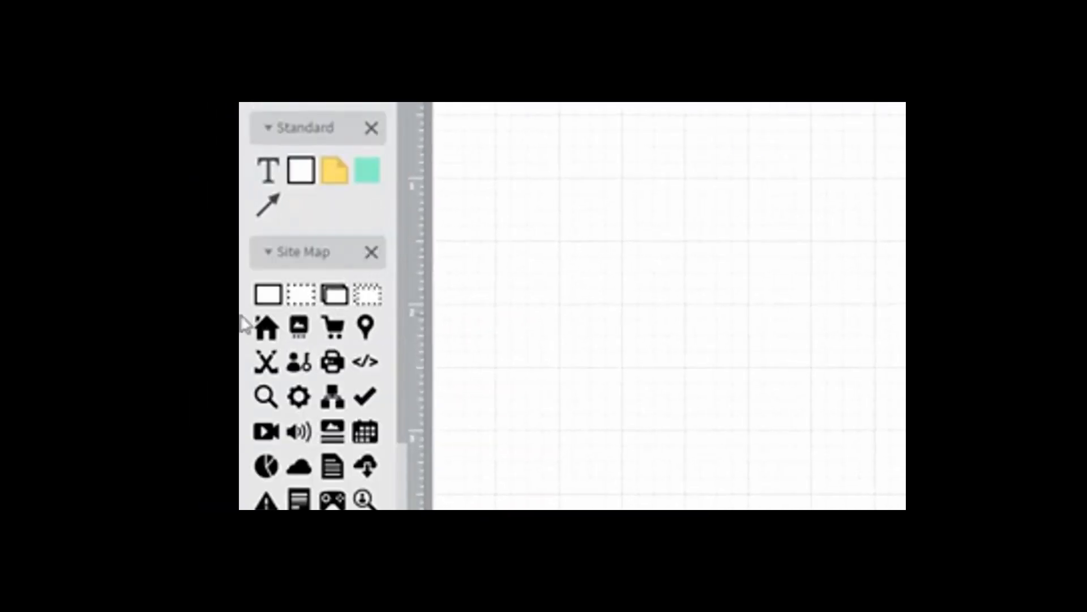
Add a page shape near the upper middle of the canvas and label it "inside out"
drag(269, 297, 922, 134)
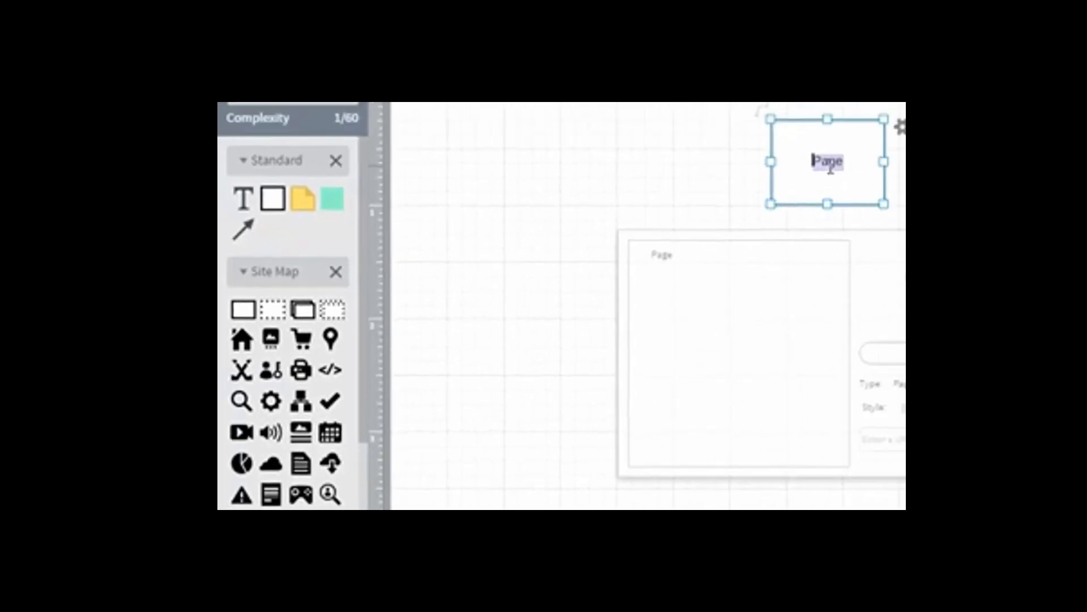
click(674, 218)
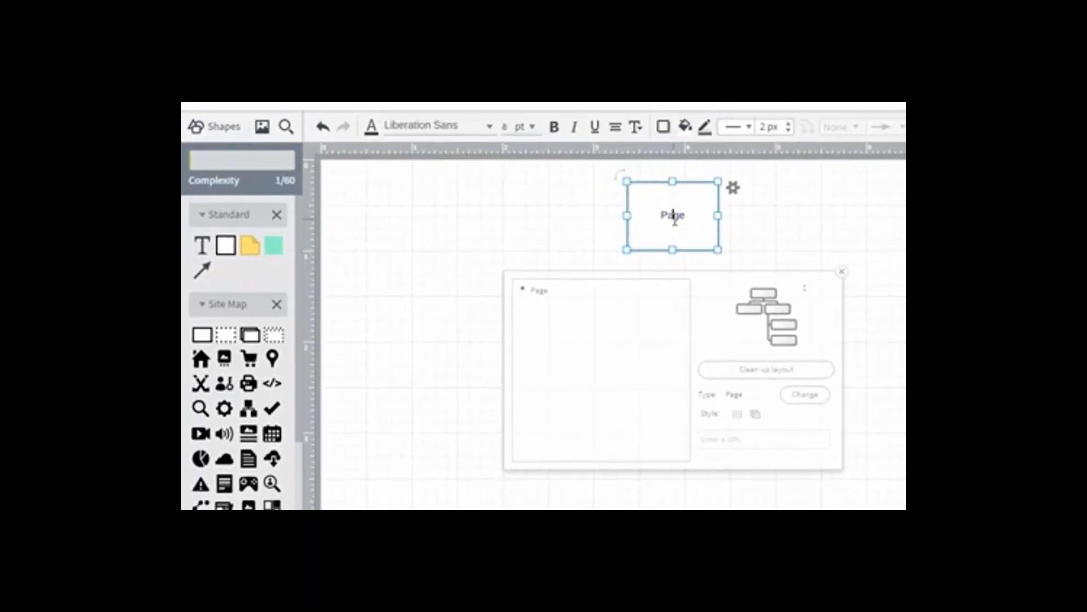
double_click(674, 219)
text(Hnside out)
click(791, 255)
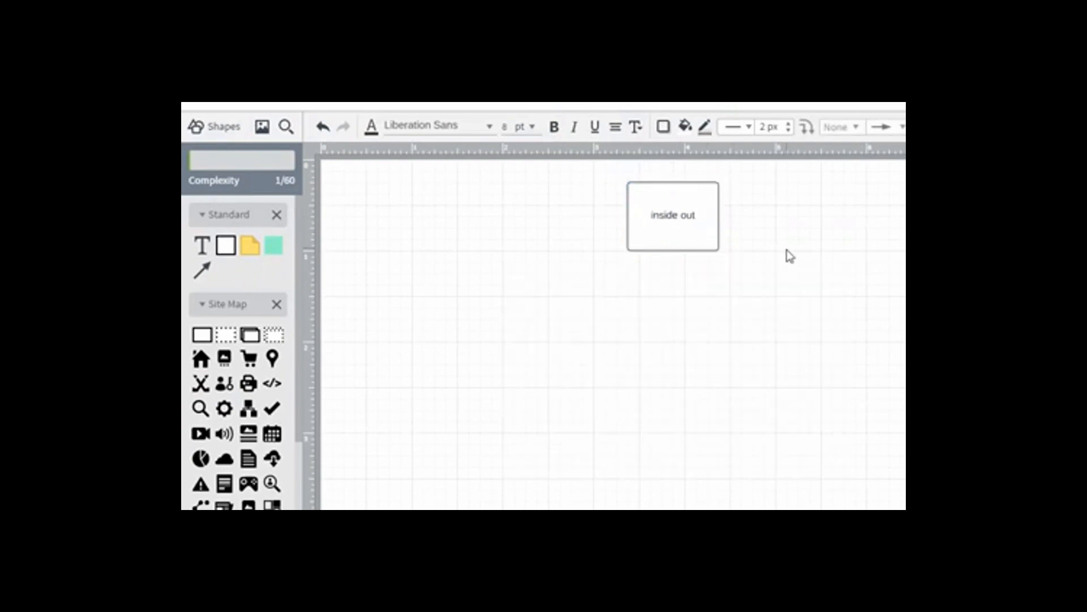
Set the "inside out" page's site map layout to the middle horizontal tree option and close its layout settings
click(675, 230)
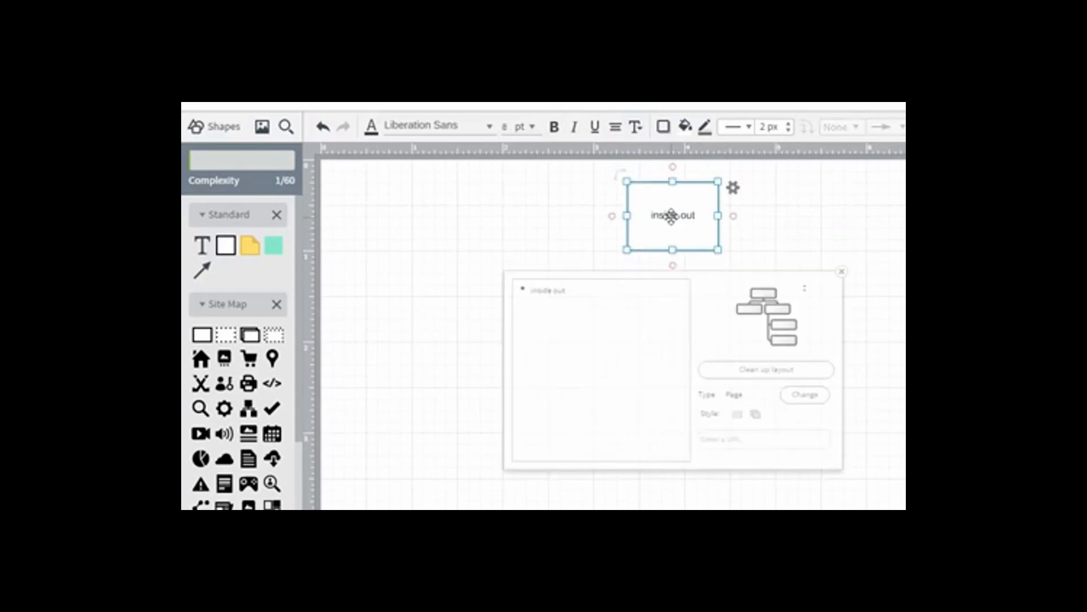
click(815, 234)
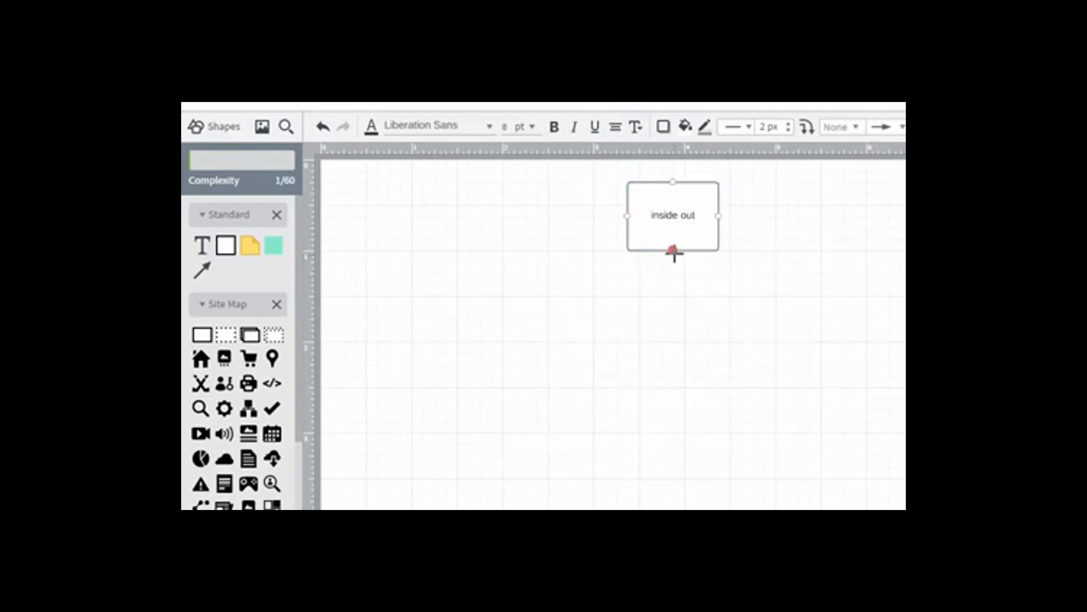
click(679, 230)
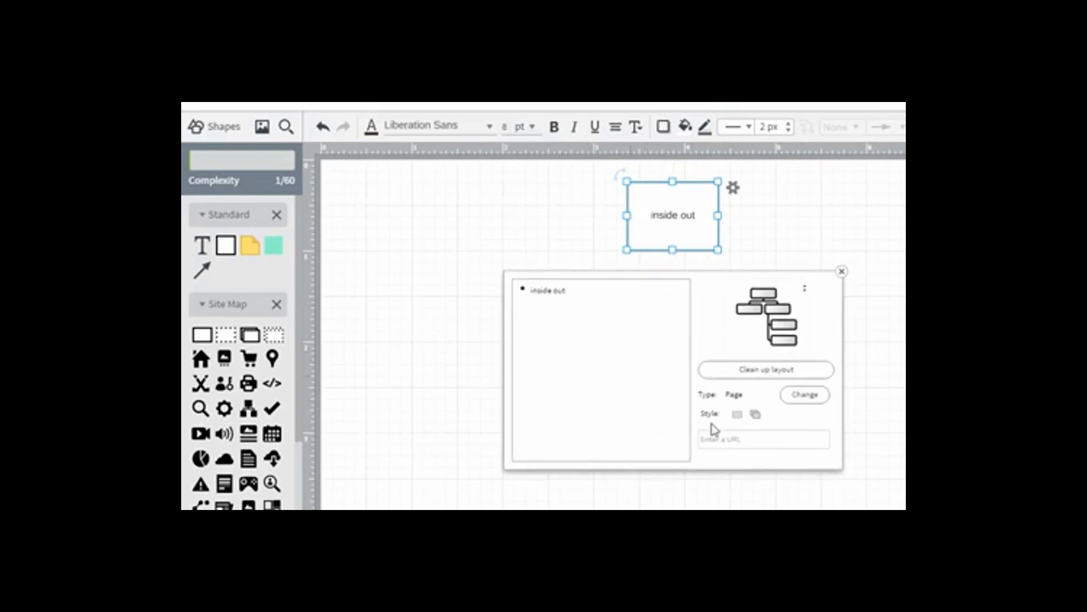
click(792, 321)
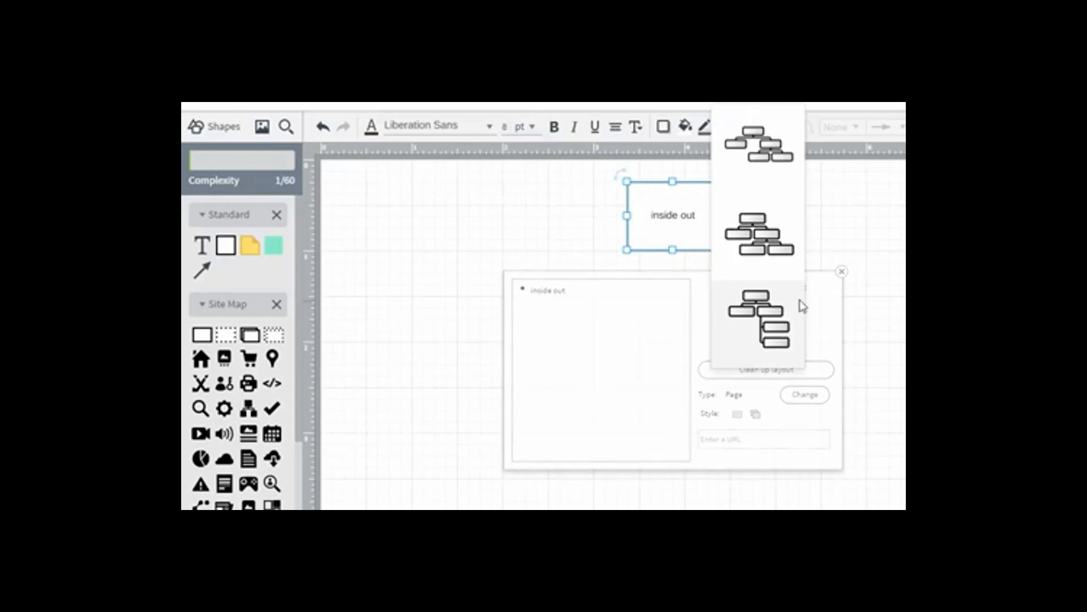
click(765, 252)
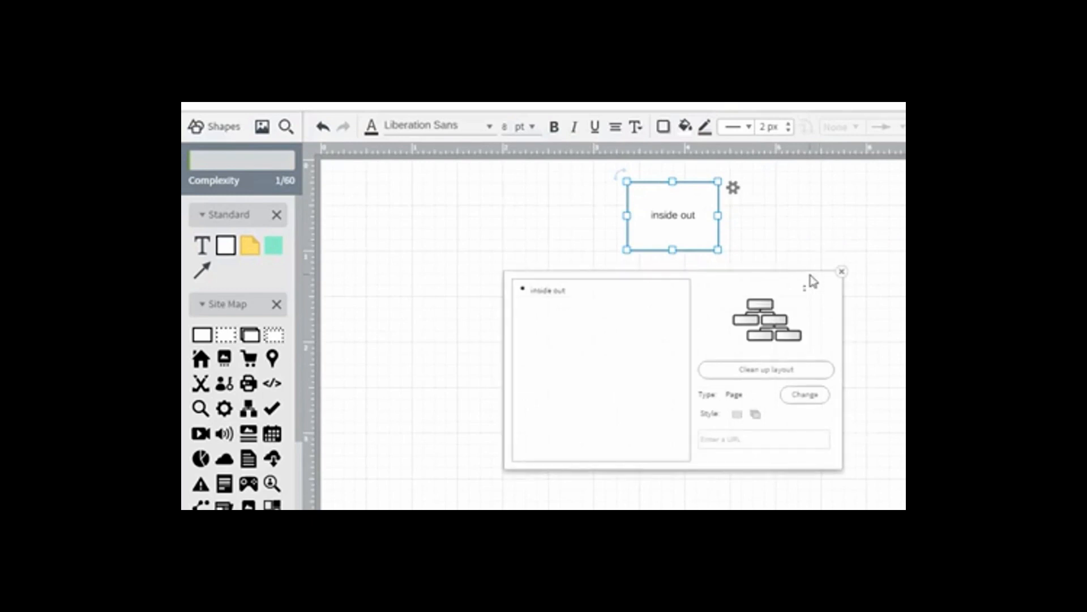
click(842, 272)
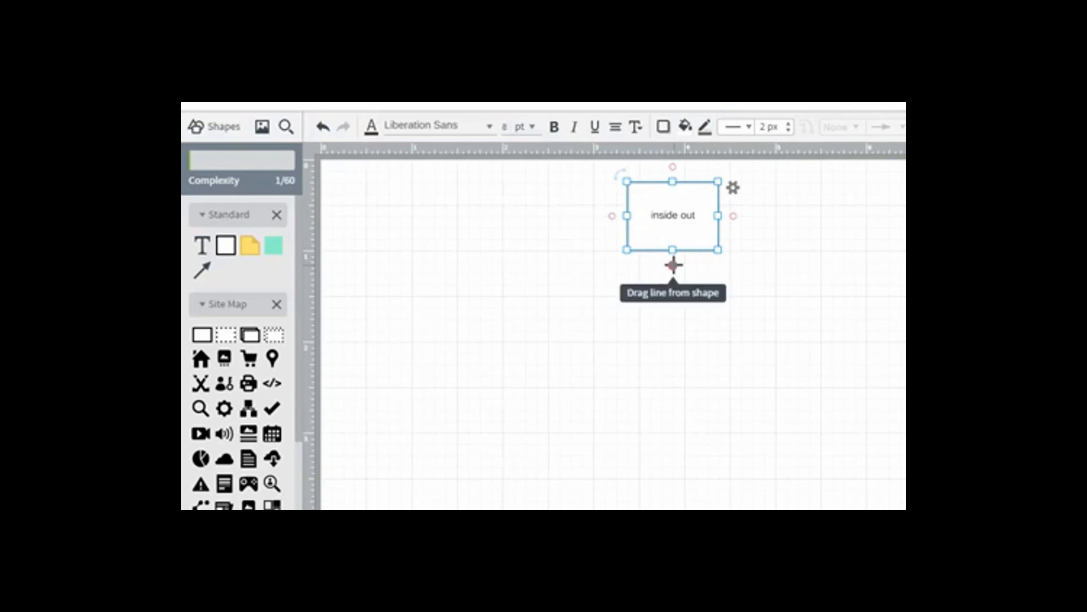
Add a connected page labelled "love" beneath "inside out" and shift it to the left of its parent
drag(674, 265, 673, 290)
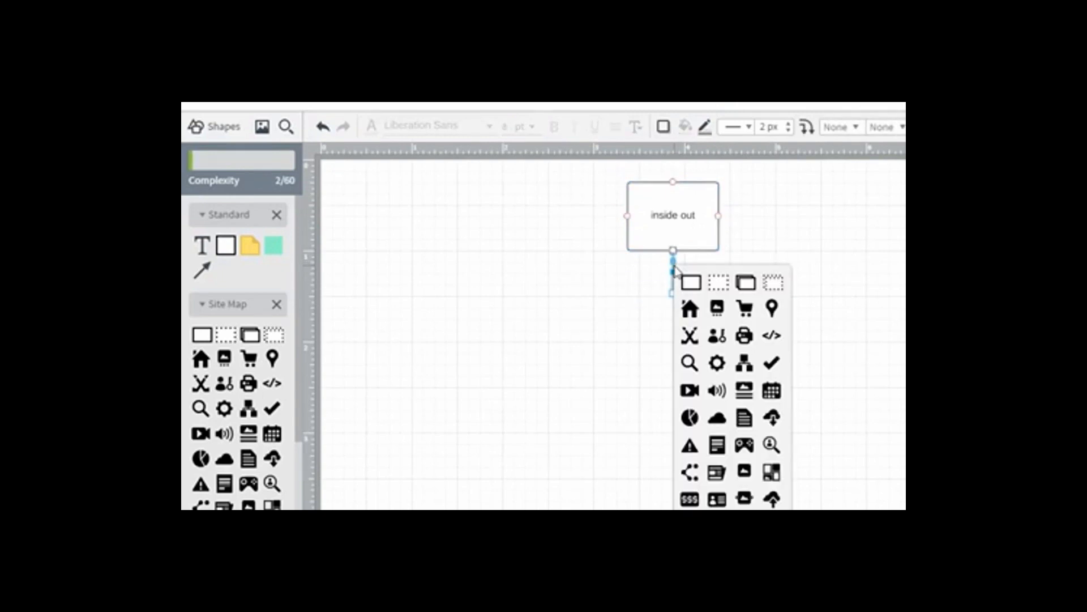
click(691, 285)
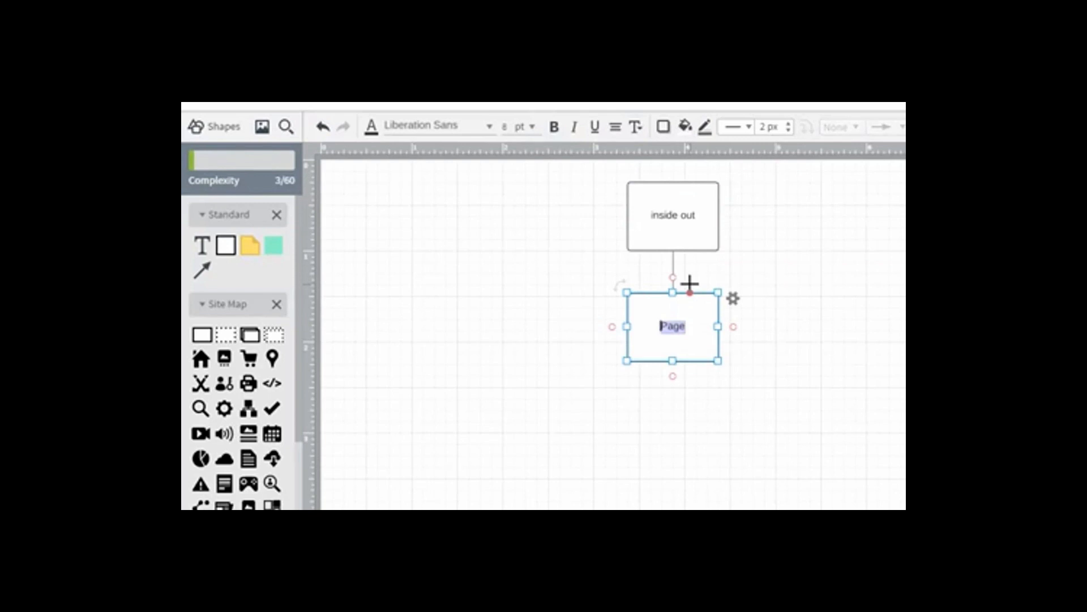
key(BackSpace)
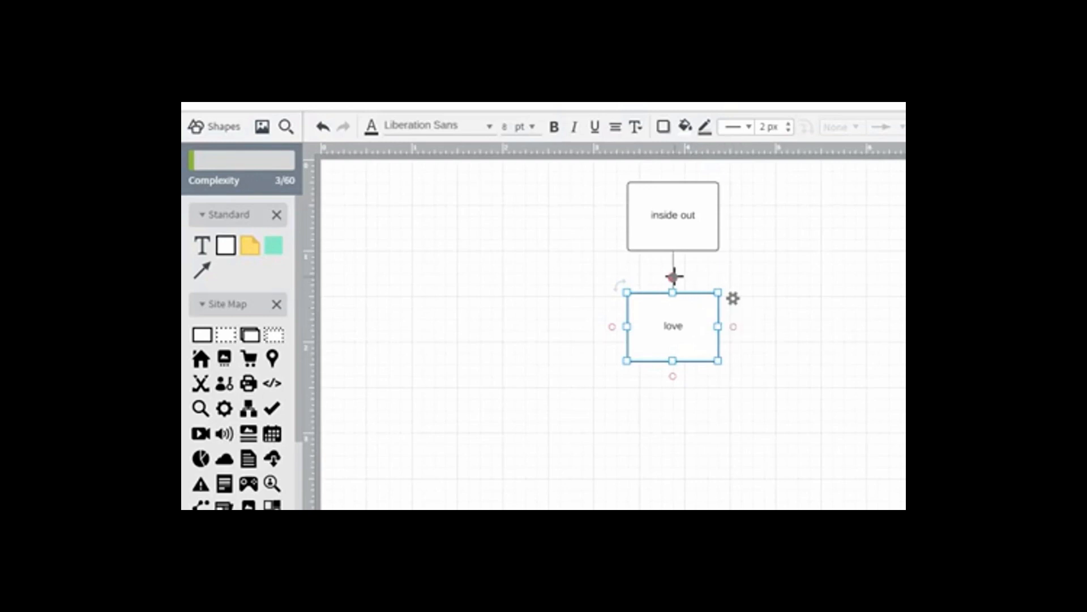
drag(674, 277, 674, 248)
drag(636, 320, 568, 321)
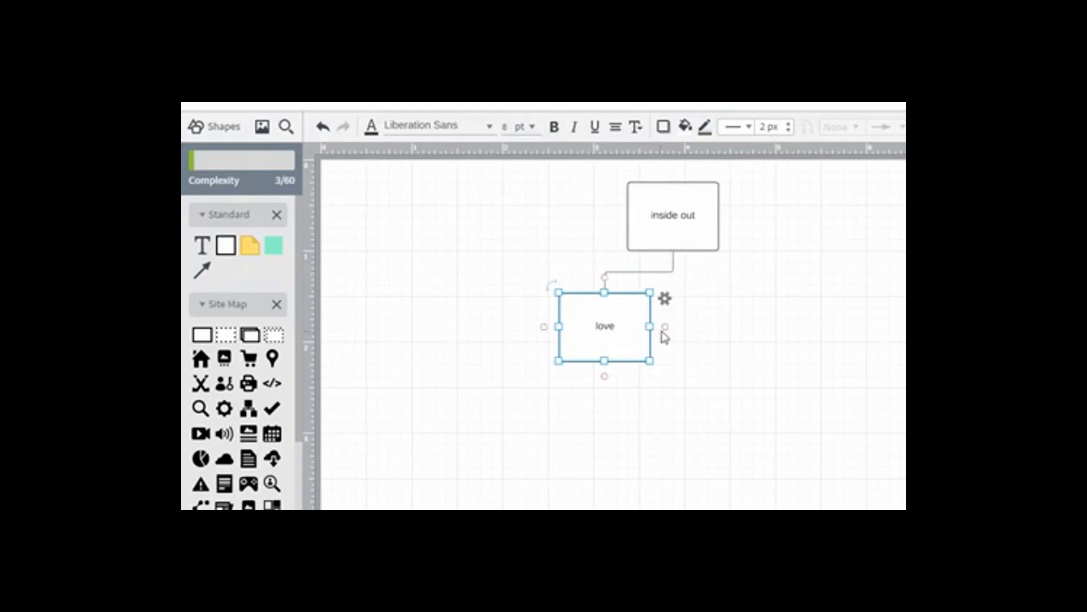
Try adding a connected page to the right of "love" and undo the addition
drag(650, 327, 664, 328)
click(682, 342)
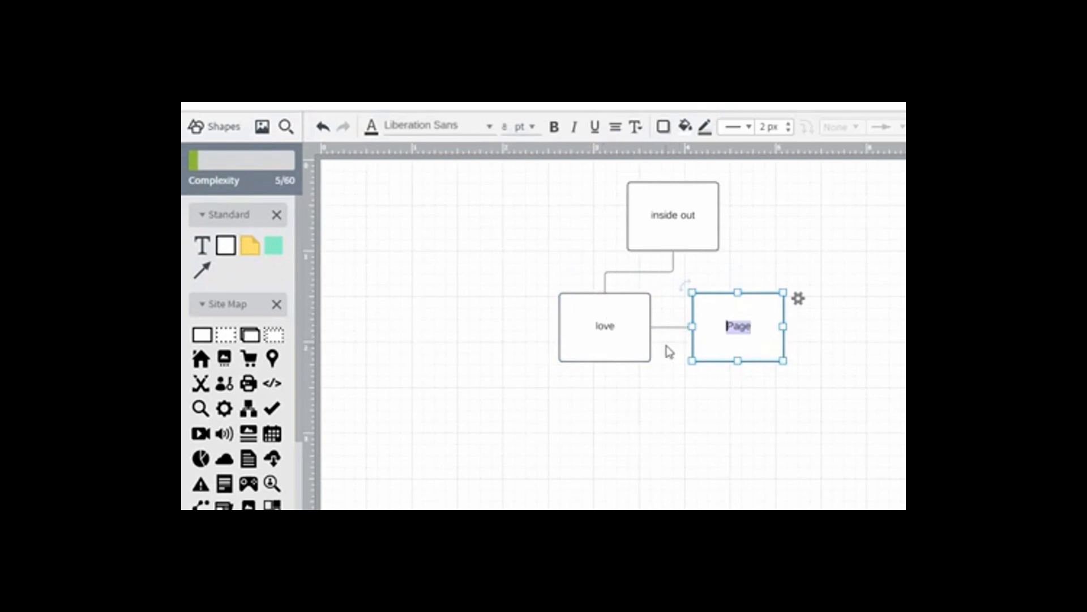
key(ctrl+z)
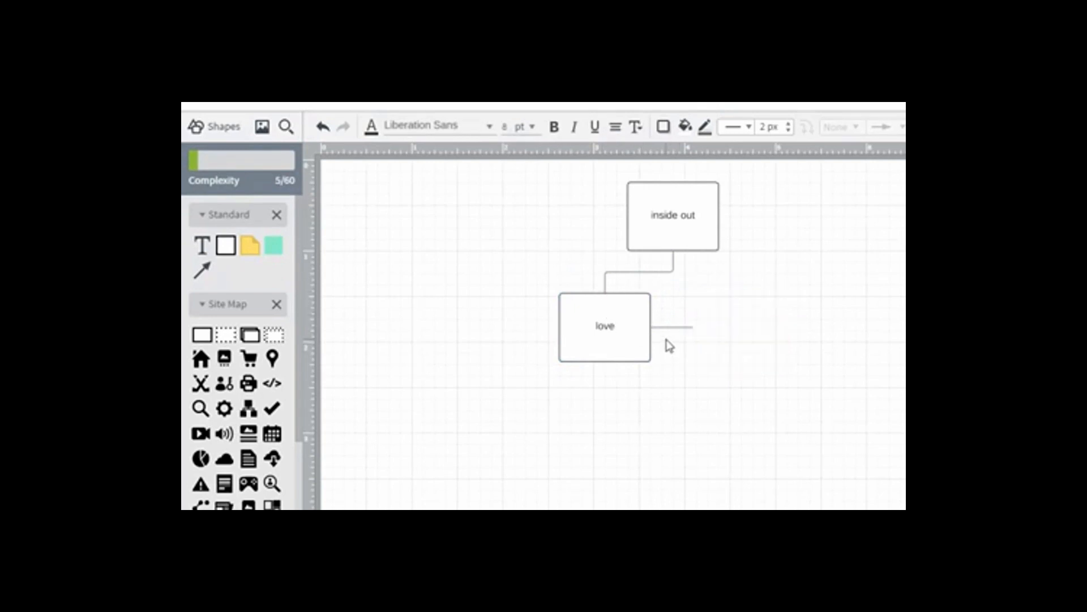
key(ctrl+z)
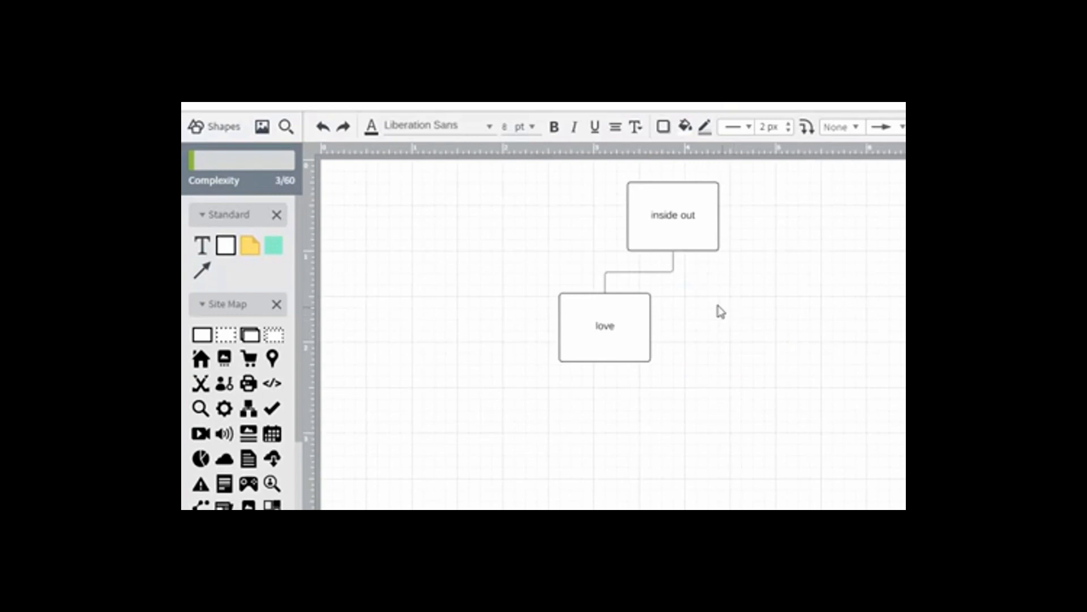
Add a second connected page beneath "inside out" and label it "who"
click(700, 236)
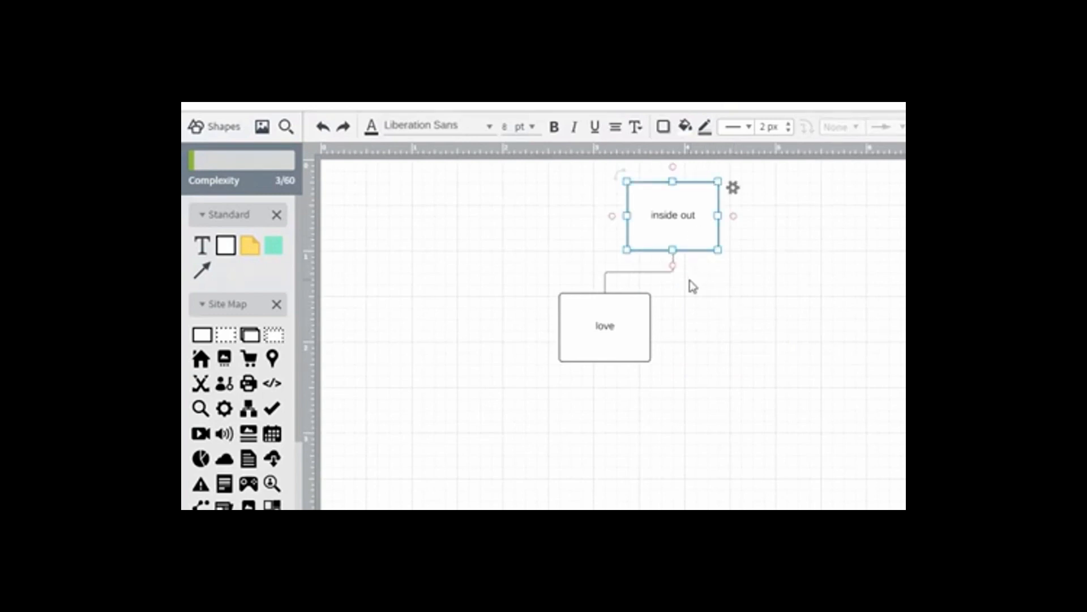
drag(672, 266, 672, 268)
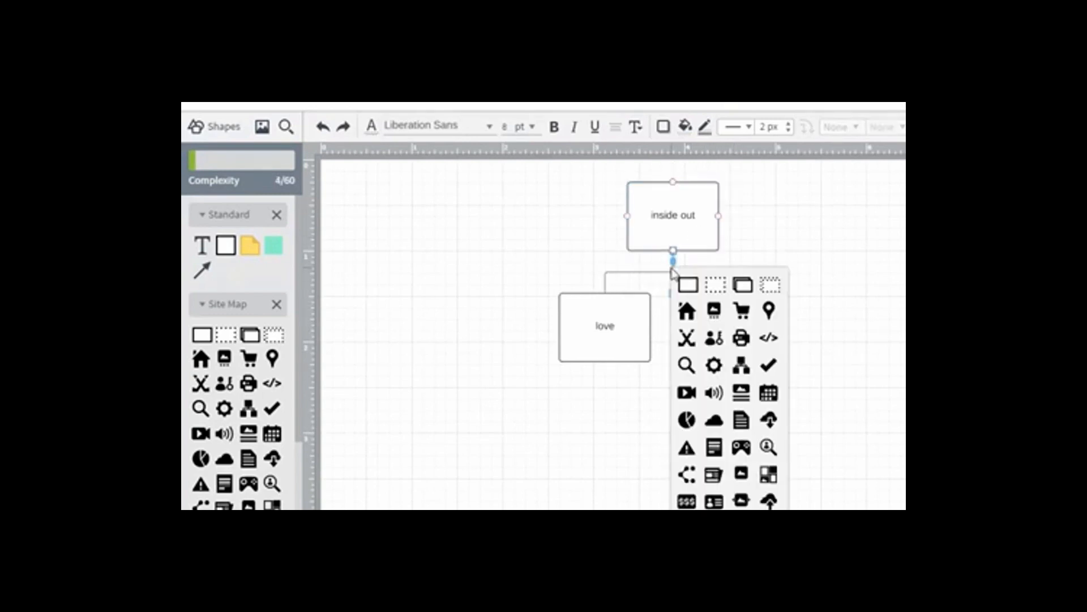
click(684, 283)
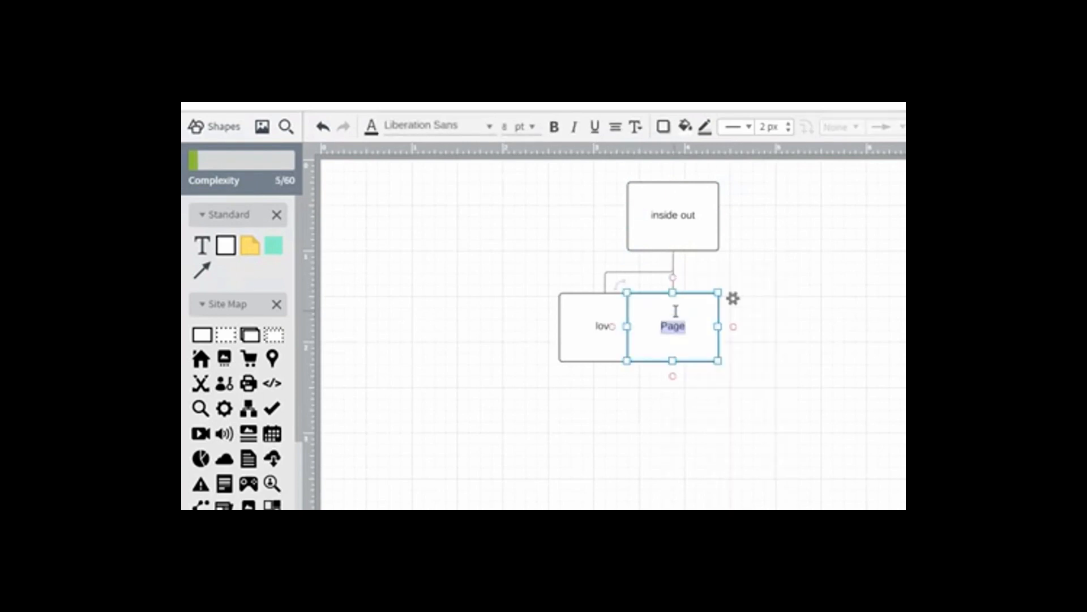
text(who)
click(697, 272)
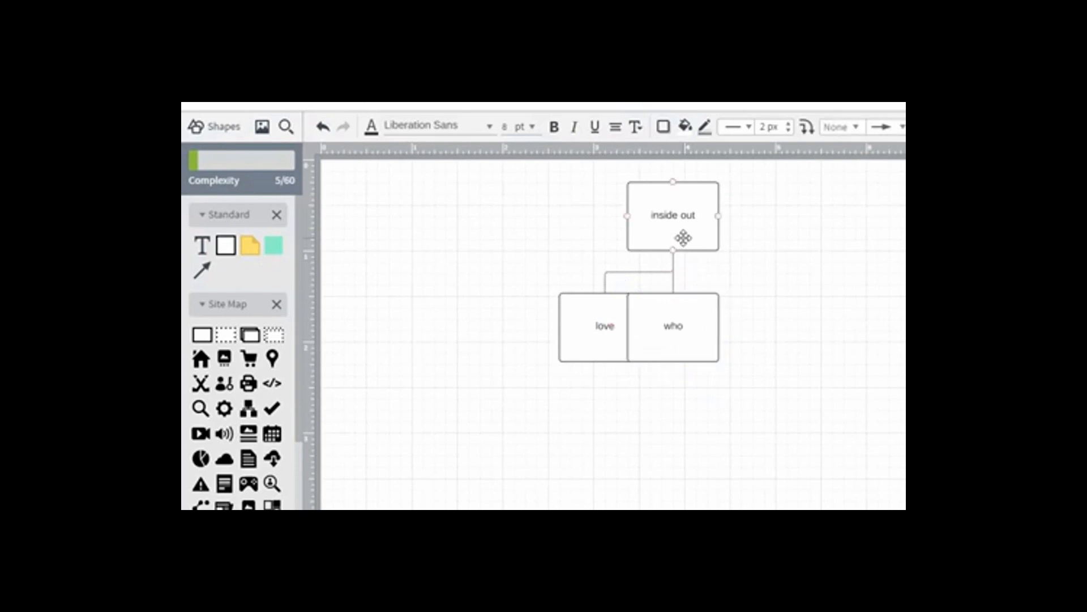
click(683, 238)
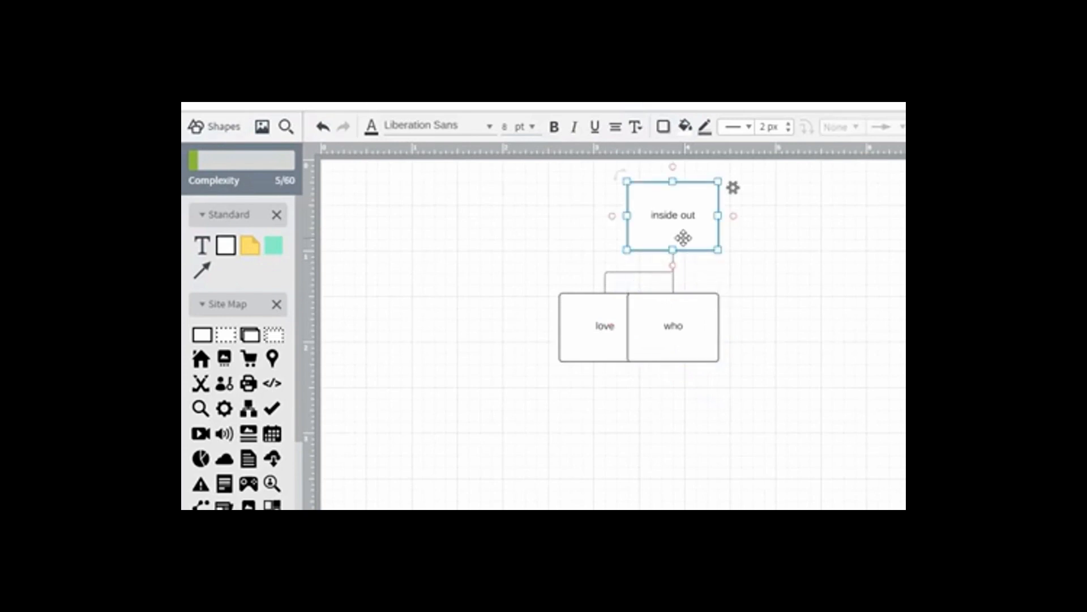
click(672, 266)
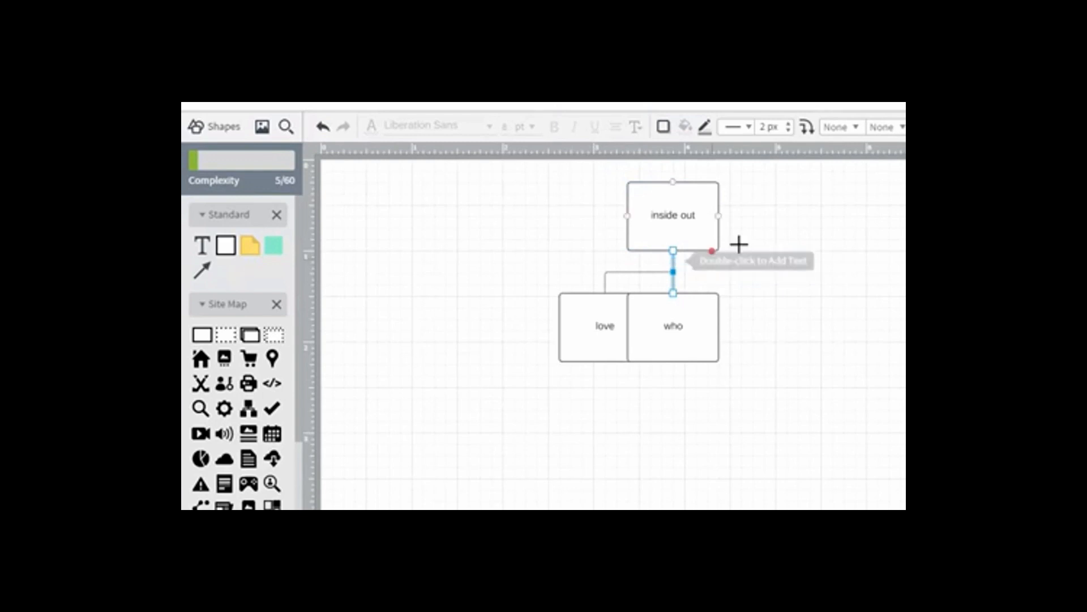
click(795, 241)
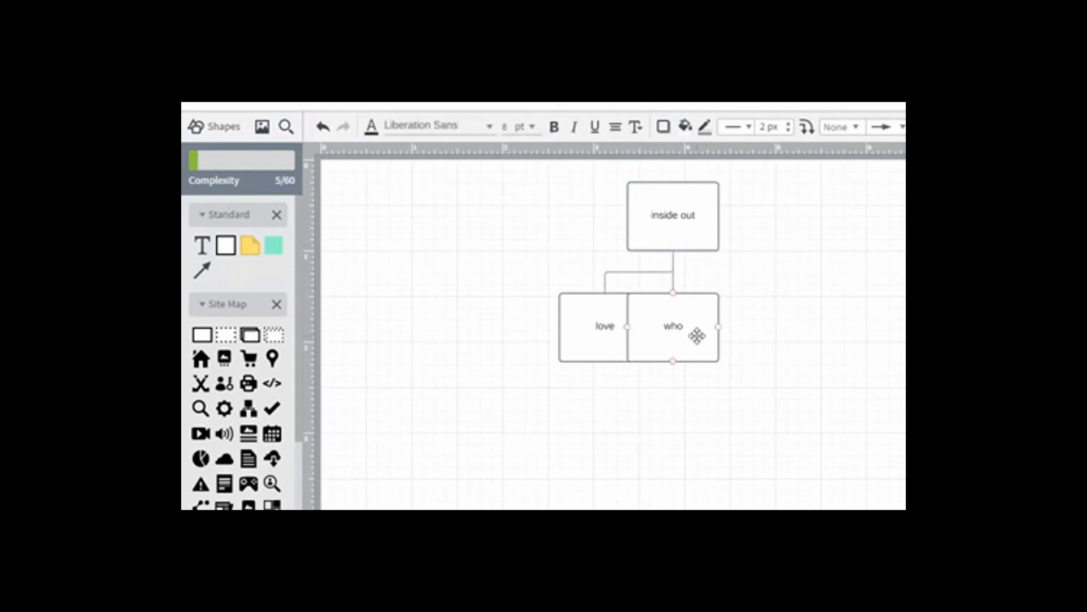
Move the "who" page to the right of "love", leaving a small gap between the two
drag(697, 332, 779, 330)
click(693, 232)
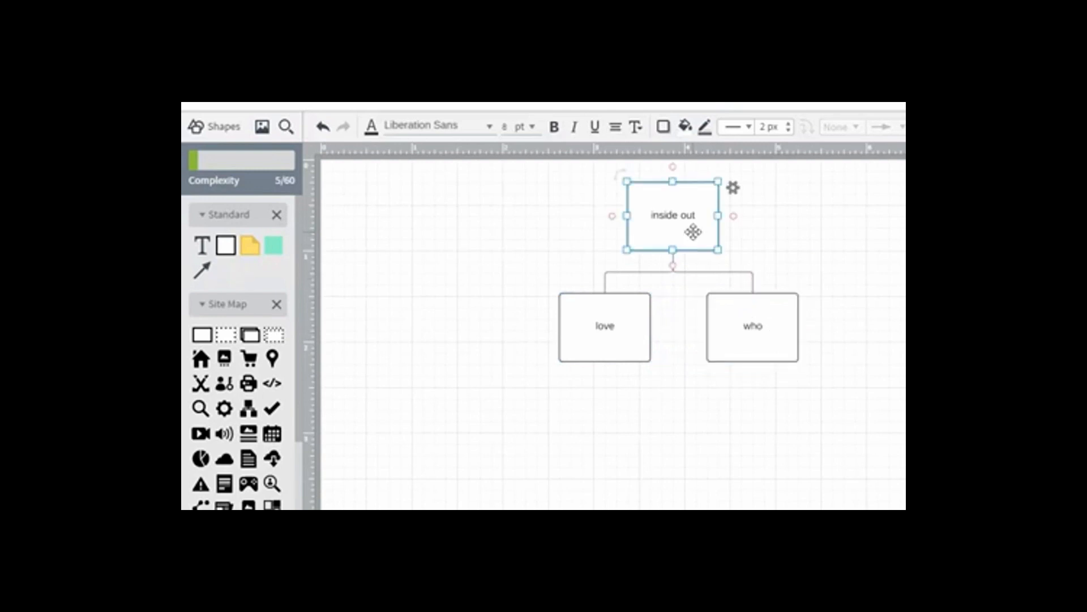
drag(759, 311, 728, 312)
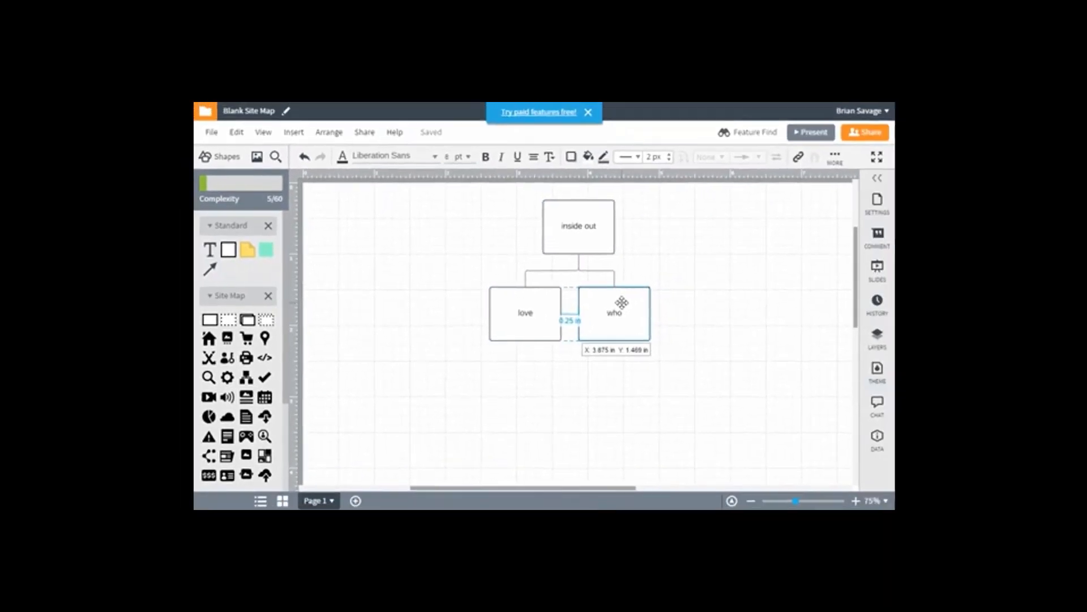
drag(622, 302, 621, 302)
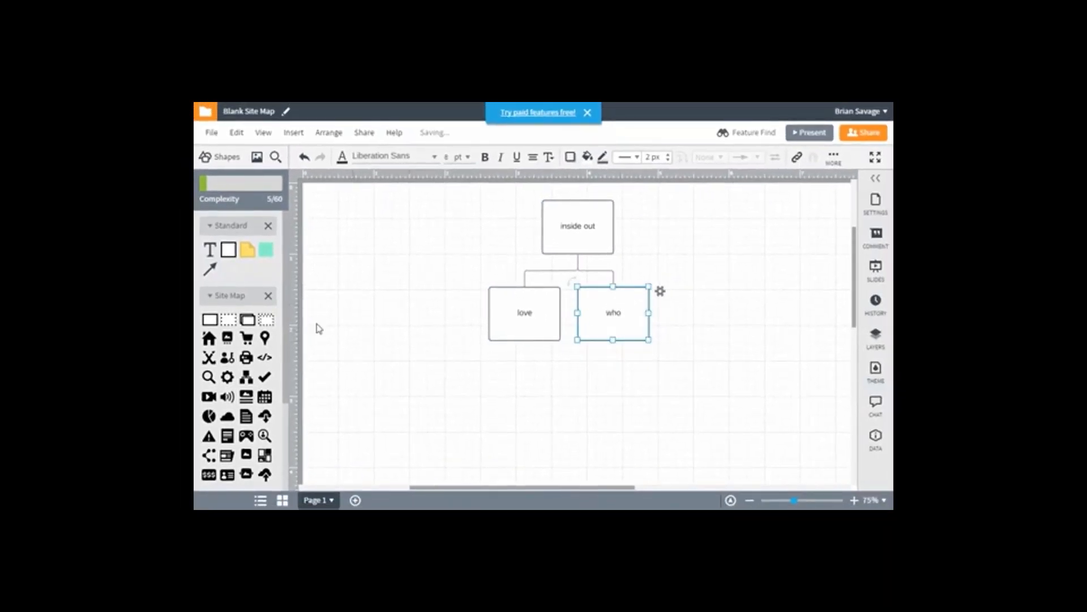
Add a separate page shape to the right of "who" and label it "callenges"
drag(210, 322, 705, 313)
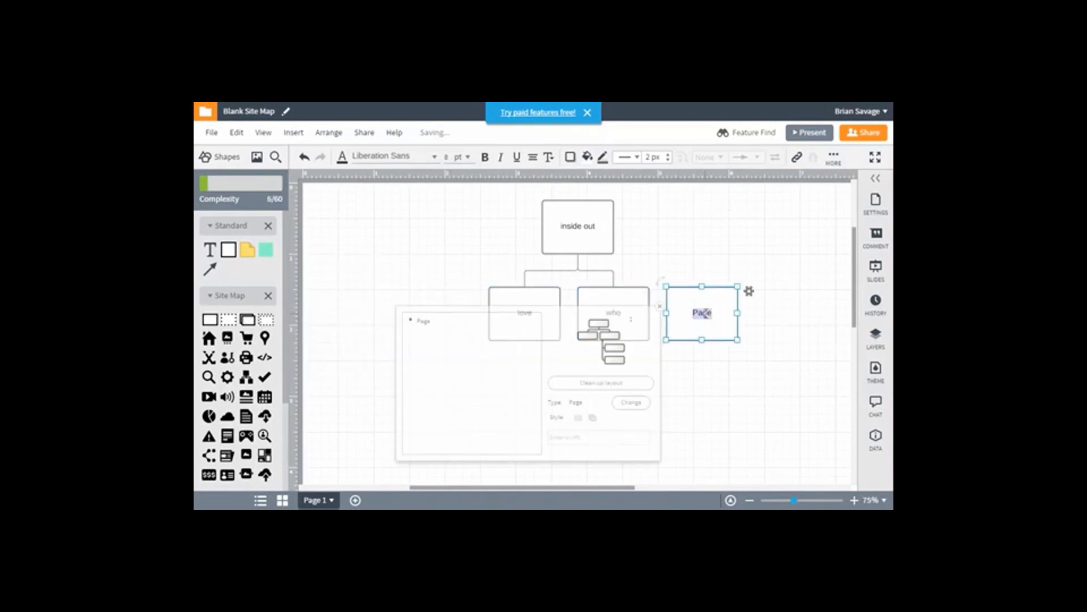
key(BackSpace)
click(795, 326)
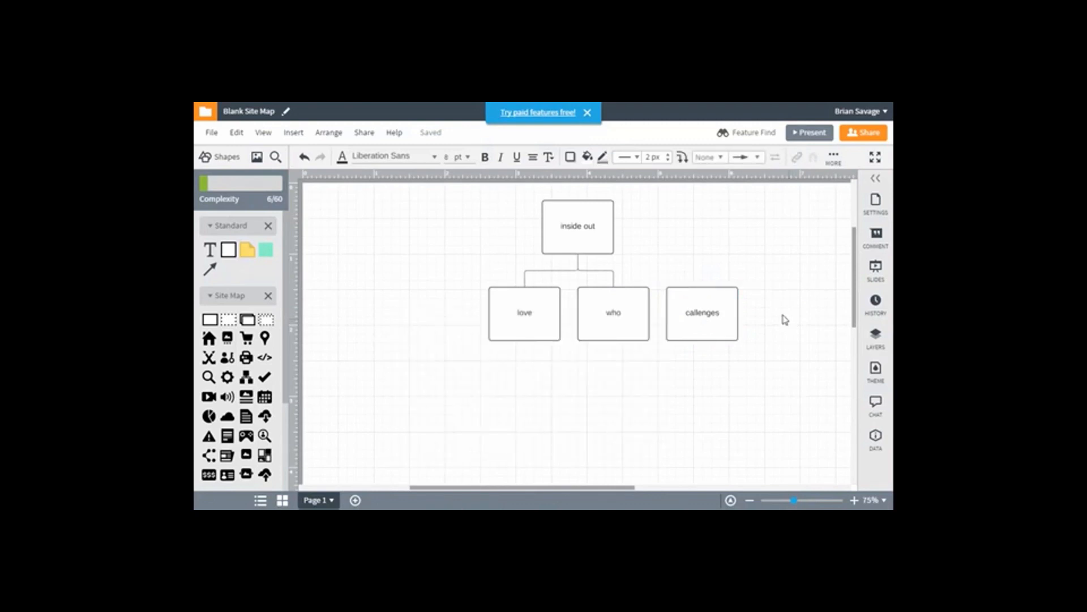
Draw a connector from the top of the "callenges" page to the bottom of "inside out"
drag(703, 286, 581, 258)
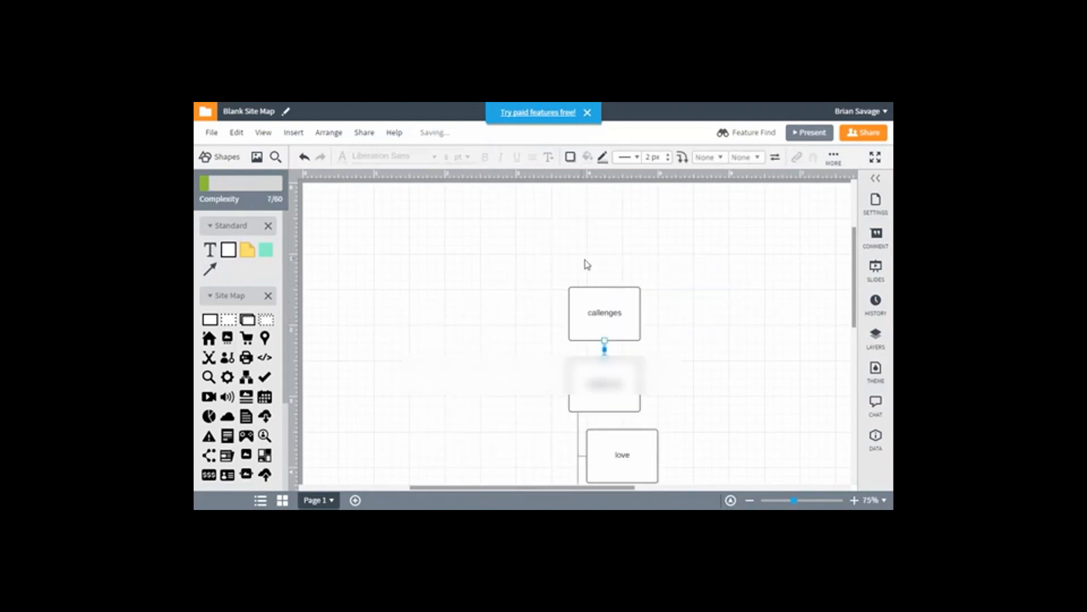
scroll(703, 330, down, 1)
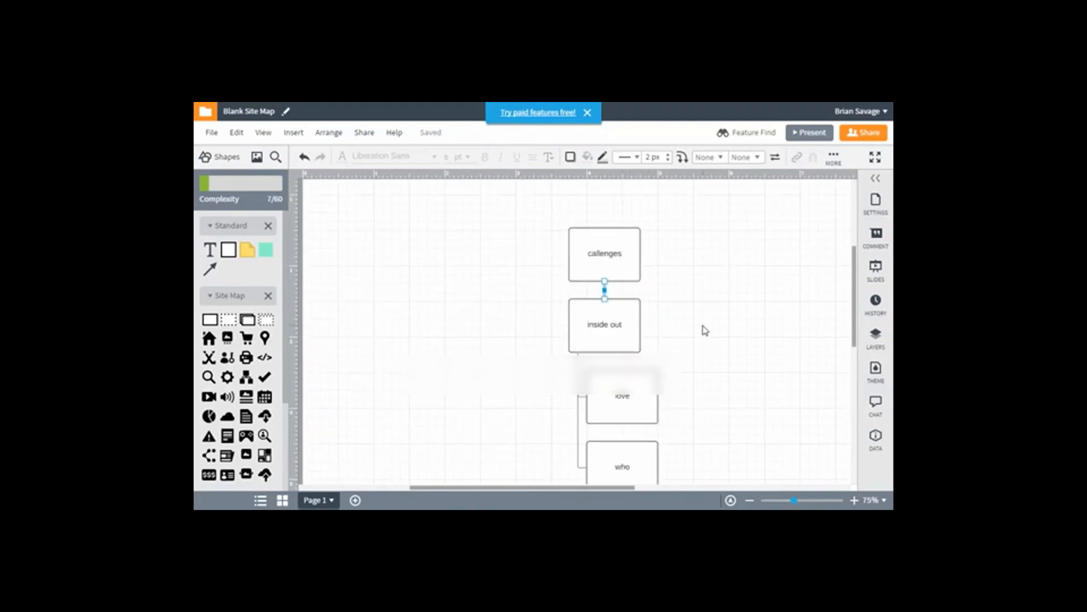
click(606, 334)
right_click(607, 333)
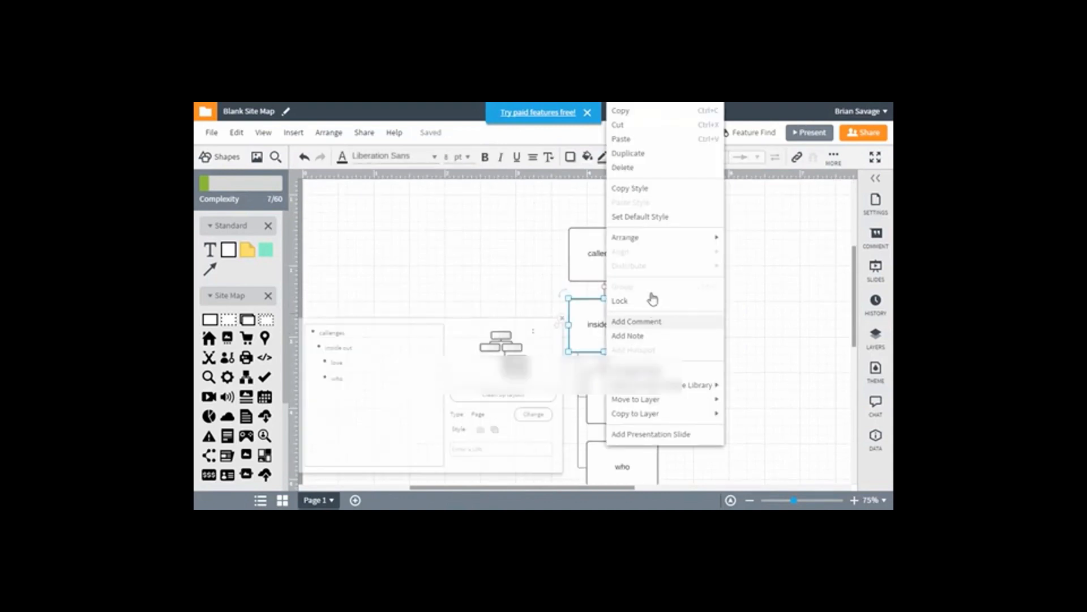
click(502, 286)
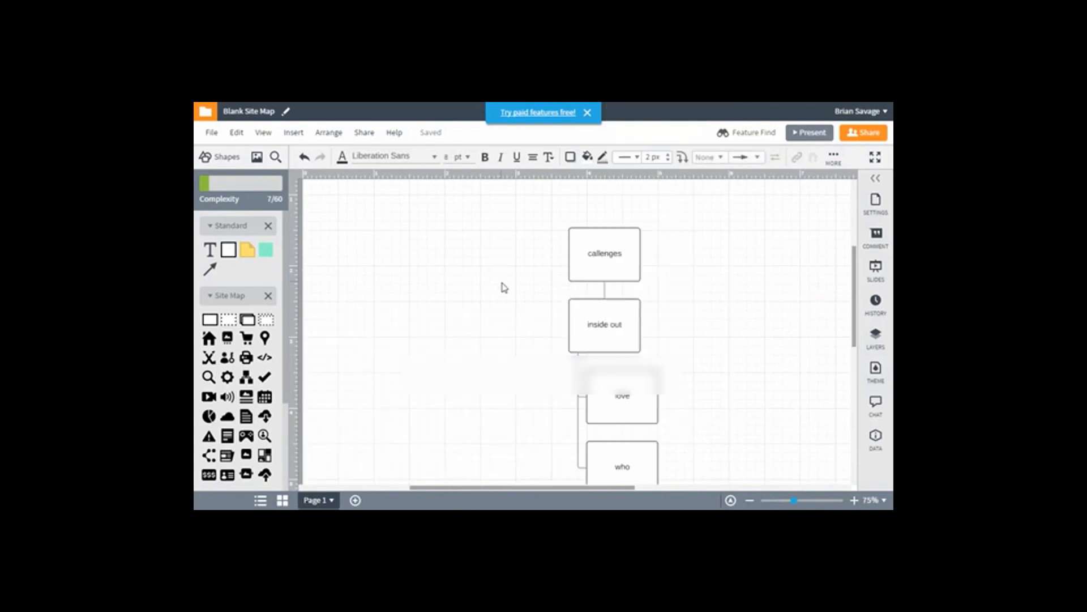
Apply the middle horizontal tree layout from the "inside out" page's settings and move the whole page tree slightly up
click(593, 316)
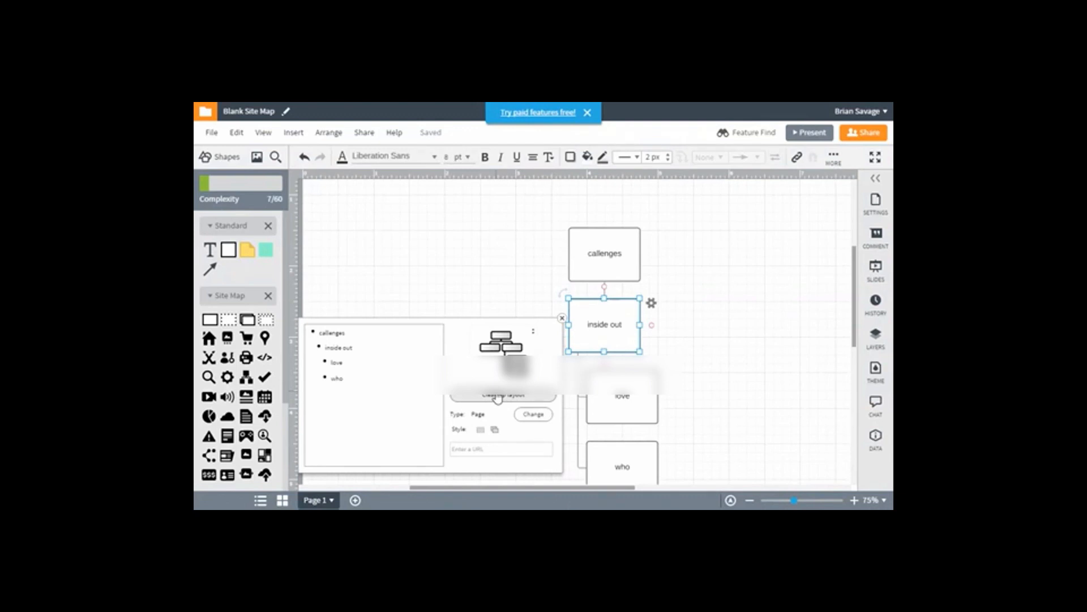
click(498, 400)
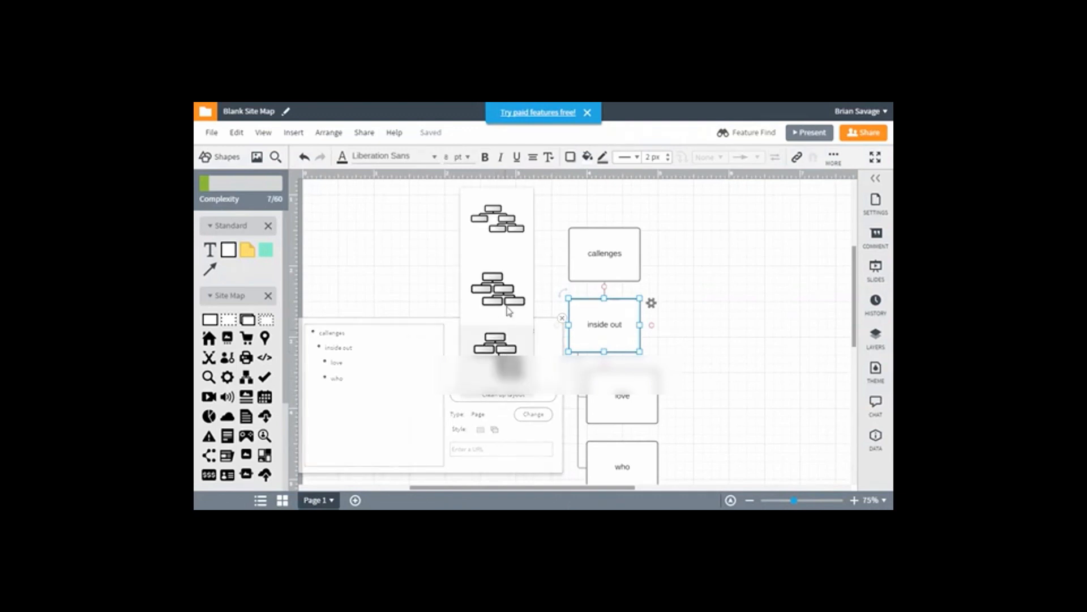
click(509, 303)
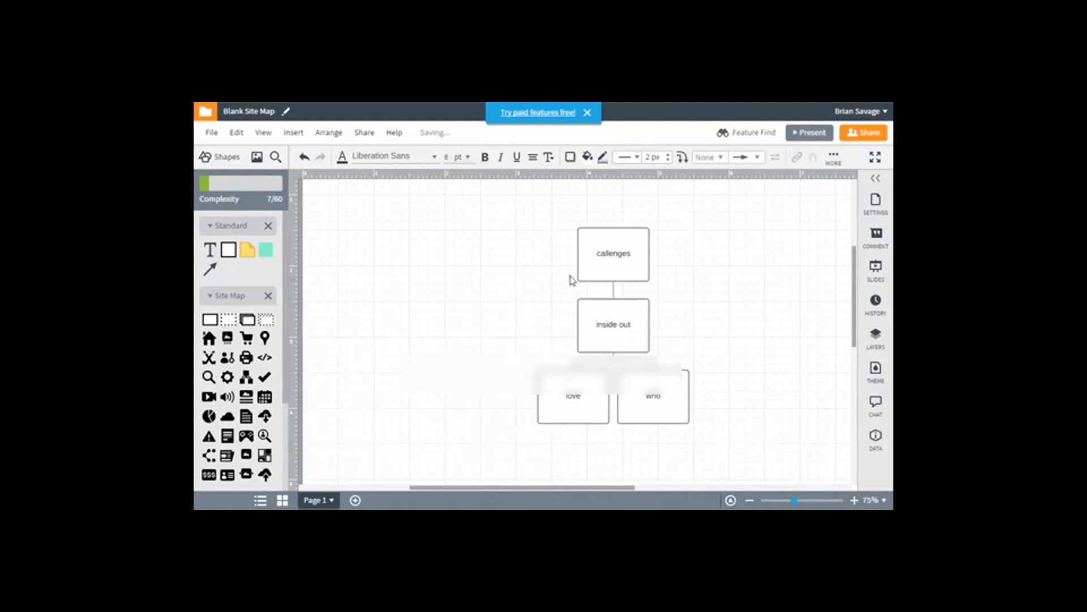
drag(618, 265, 607, 232)
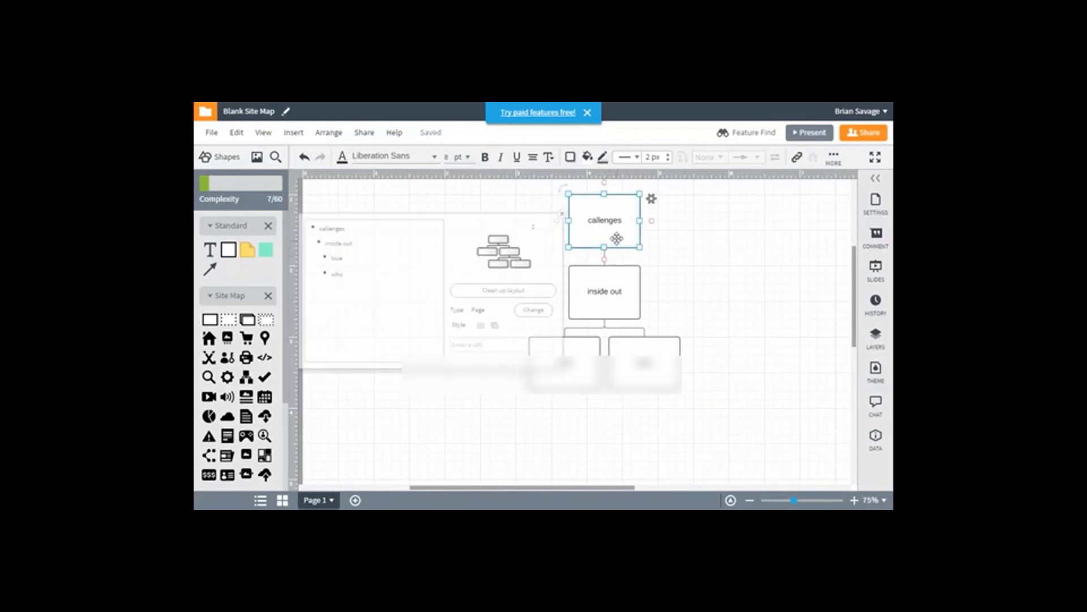
Remove the "callenges" page connected above "inside out"
click(605, 265)
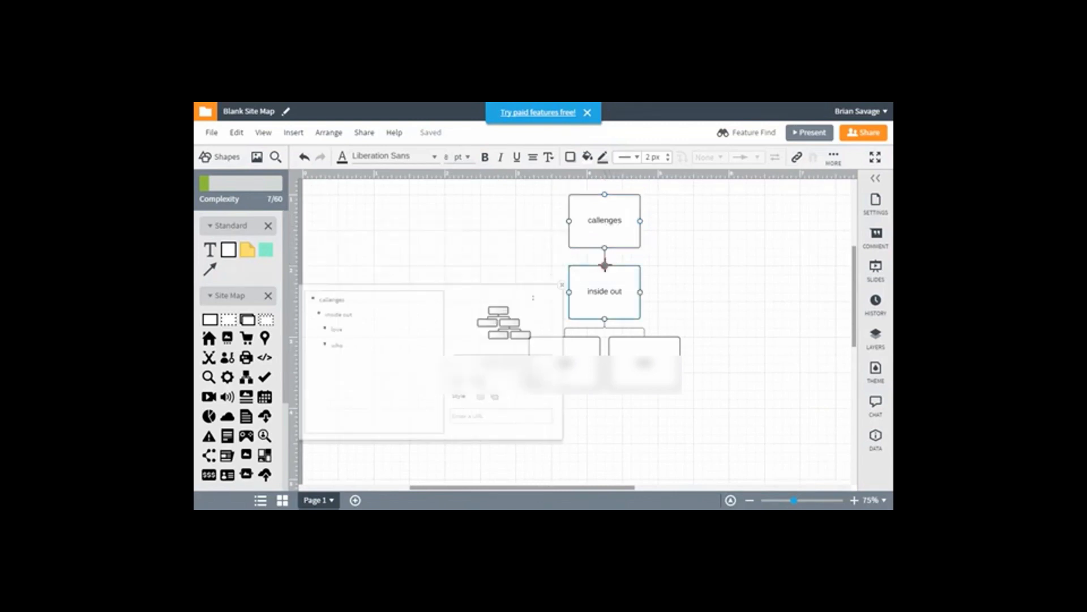
drag(606, 262, 634, 240)
click(703, 238)
click(632, 232)
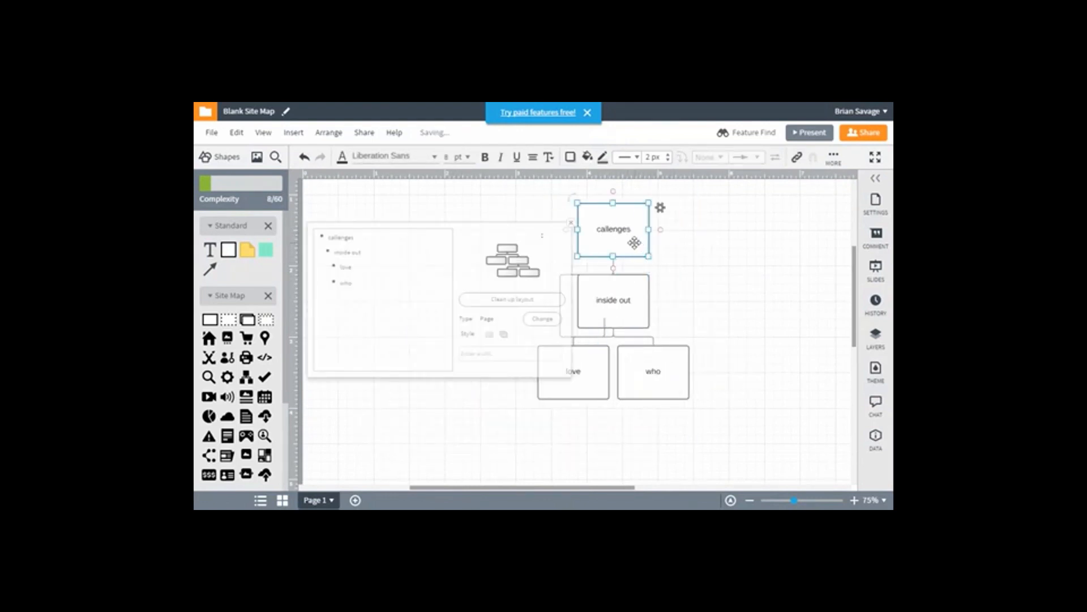
key(Delete)
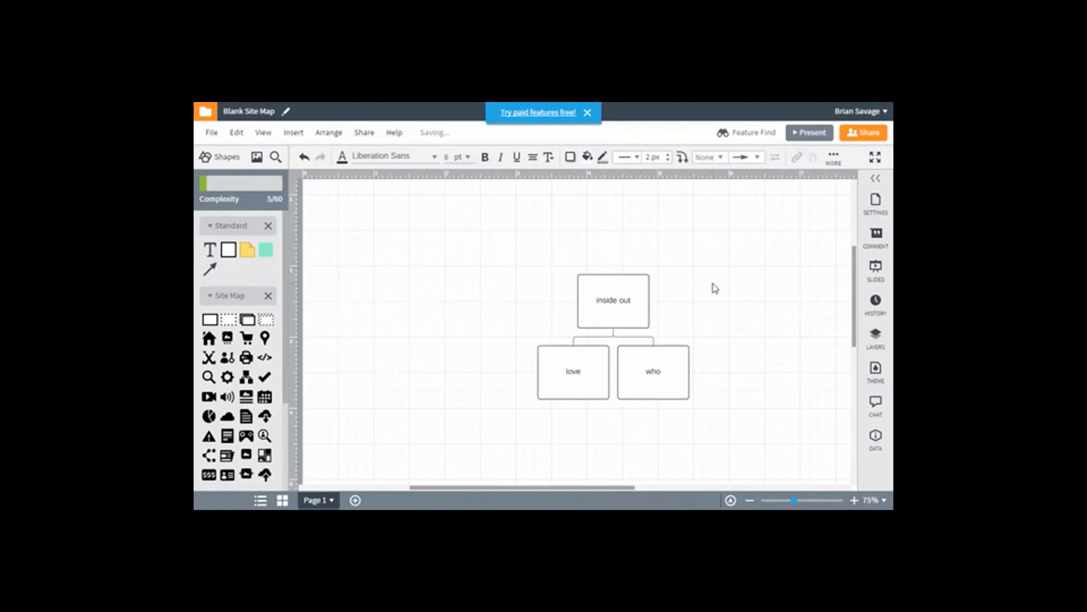
Paste the "callenges" page back as a separate shape and place it on the empty canvas beyond "who"
right_click(735, 287)
click(737, 295)
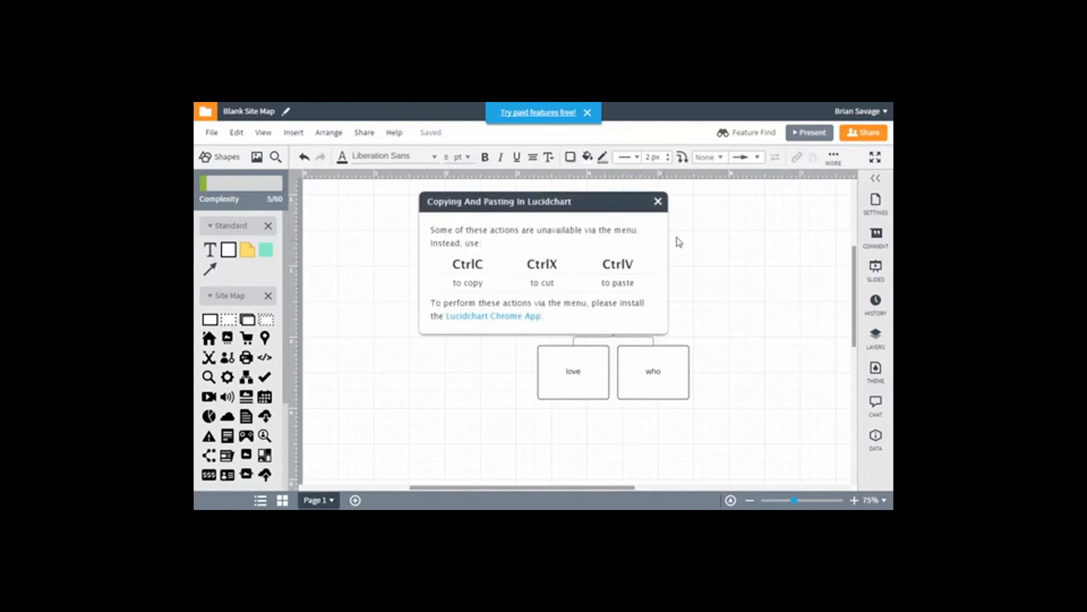
click(658, 202)
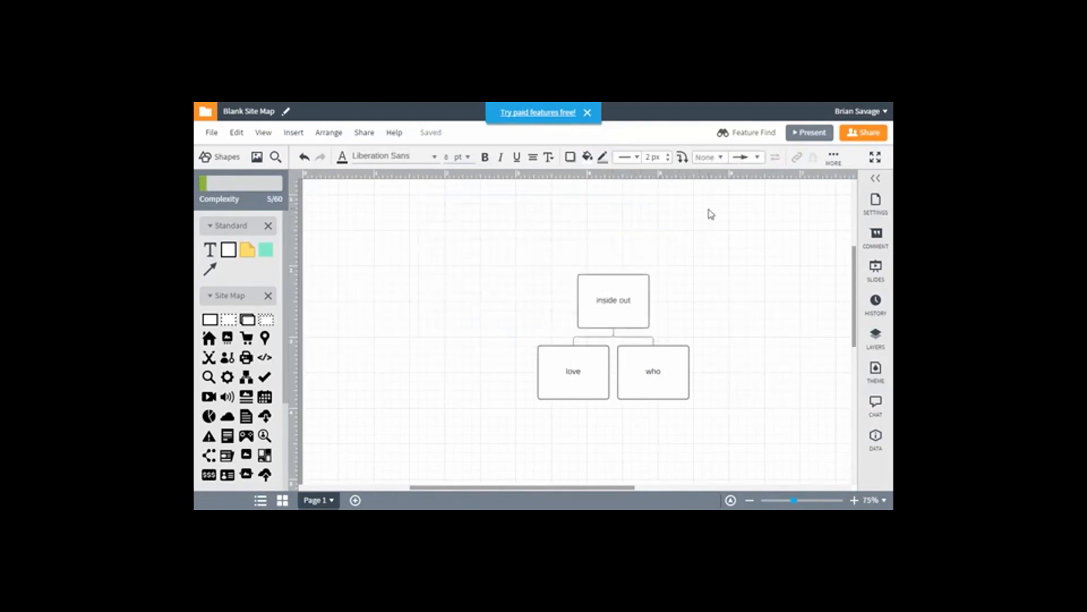
key(ctrl+v)
drag(634, 235, 768, 360)
Move the "inside out" tree slightly up, then shift "love" and "who" left with a wider gap between them
drag(623, 303, 591, 253)
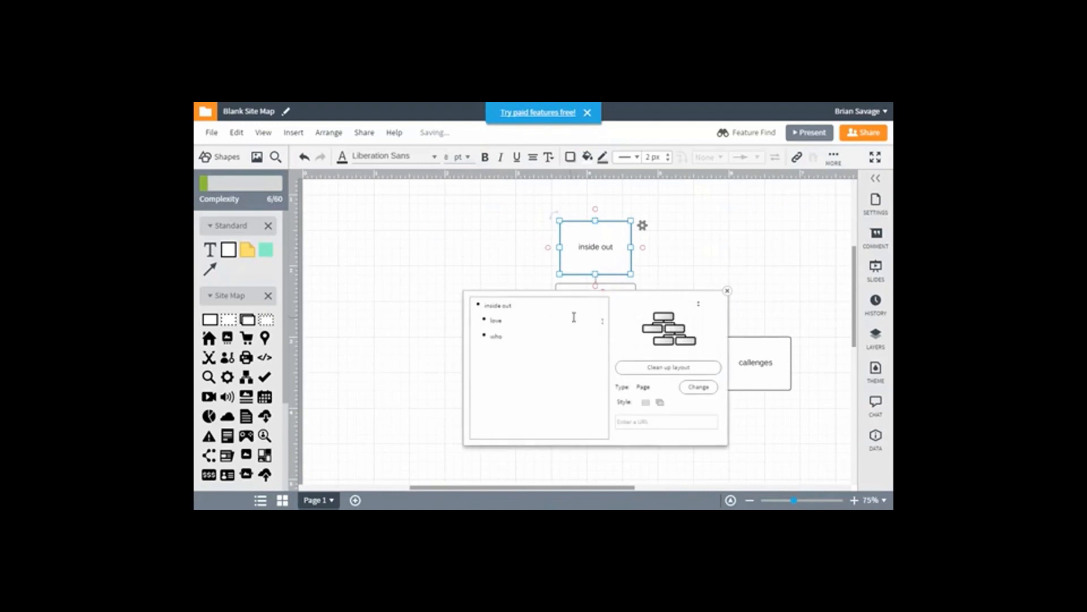
click(726, 292)
mouse_move(636, 318)
mouse_down()
mouse_move(476, 318)
mouse_move(649, 317)
mouse_up()
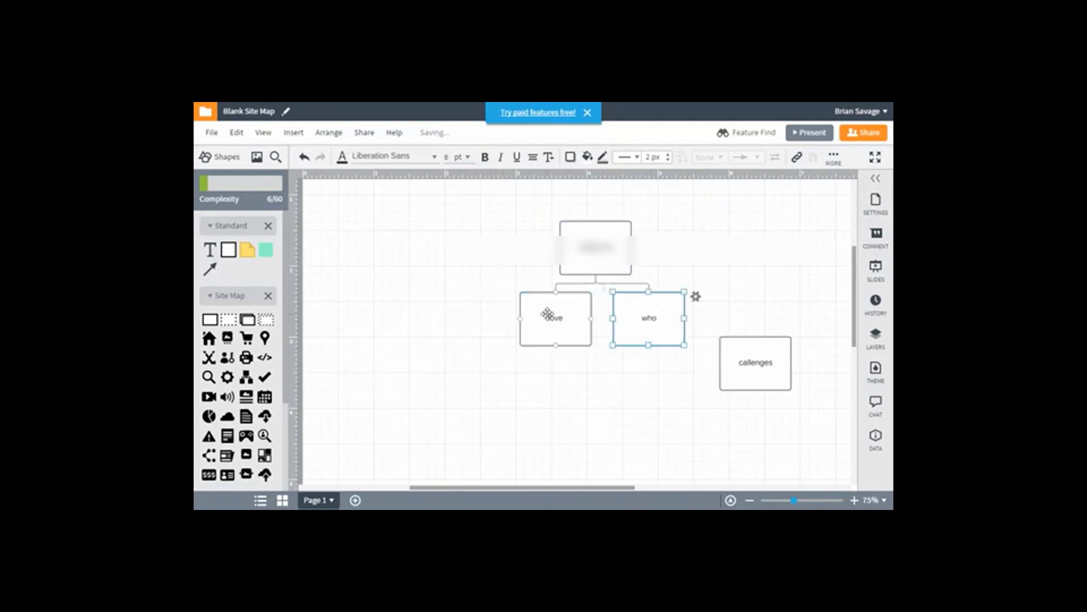
drag(531, 317, 395, 315)
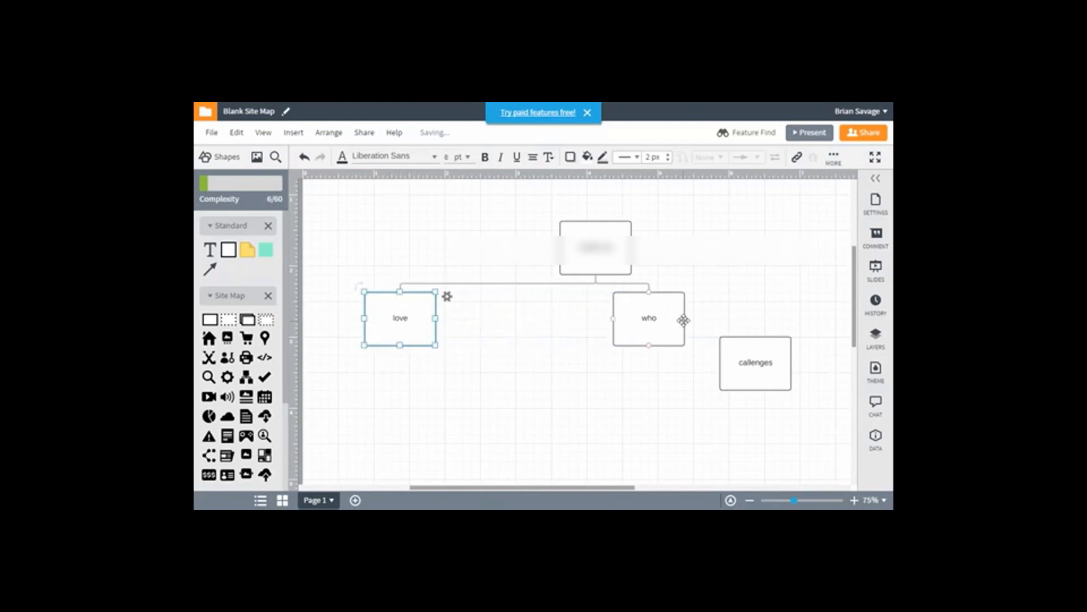
drag(672, 325, 540, 323)
Undo the attempted connection of "callenges" to "inside out" and place the separate "callenges" page level with "who"
drag(730, 350, 597, 277)
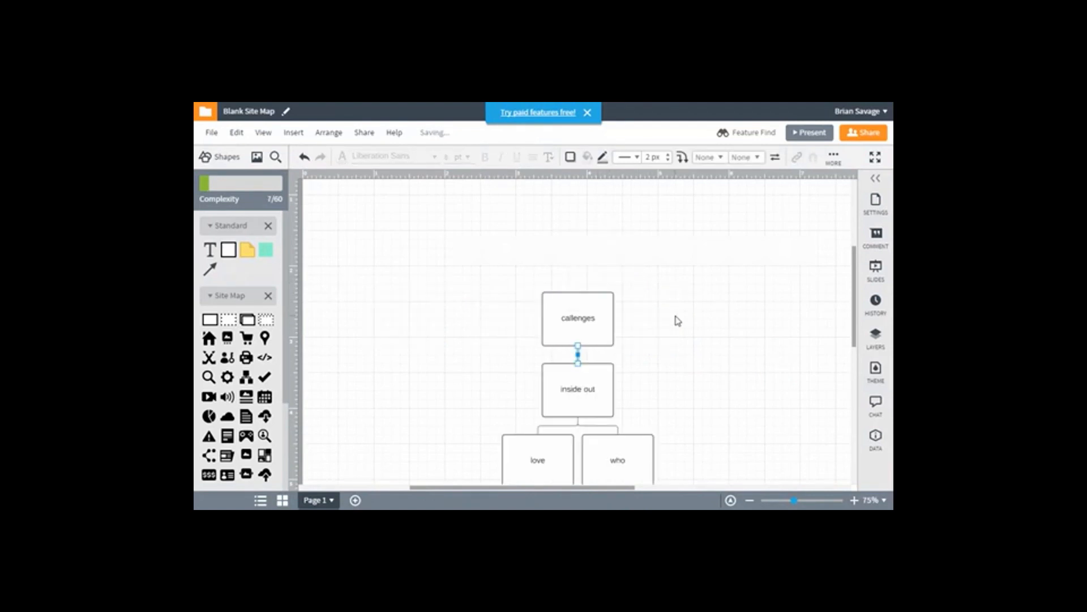
key(ctrl+z)
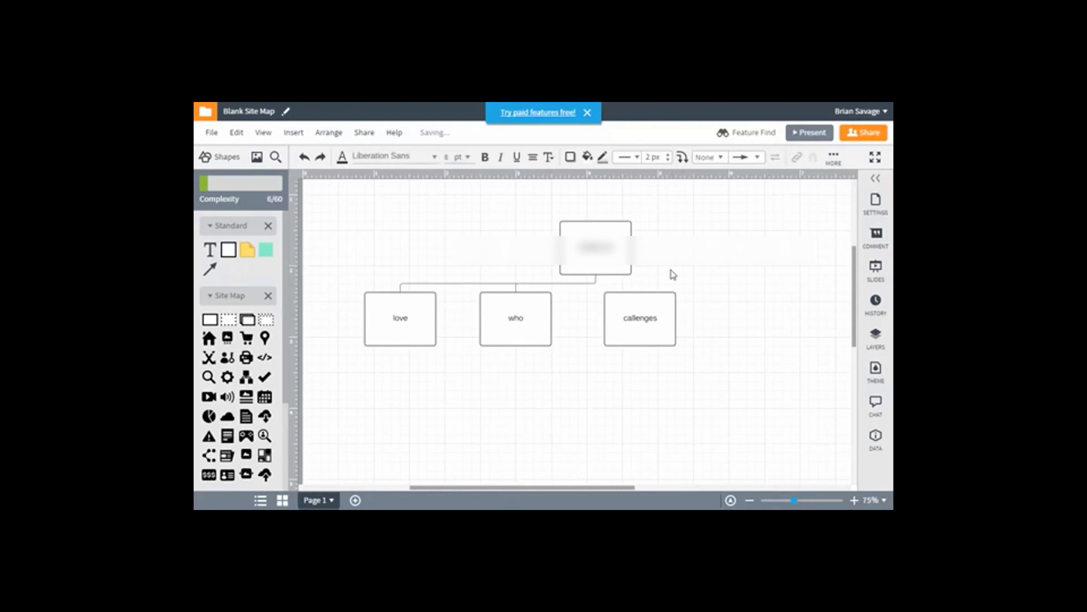
drag(662, 320, 641, 326)
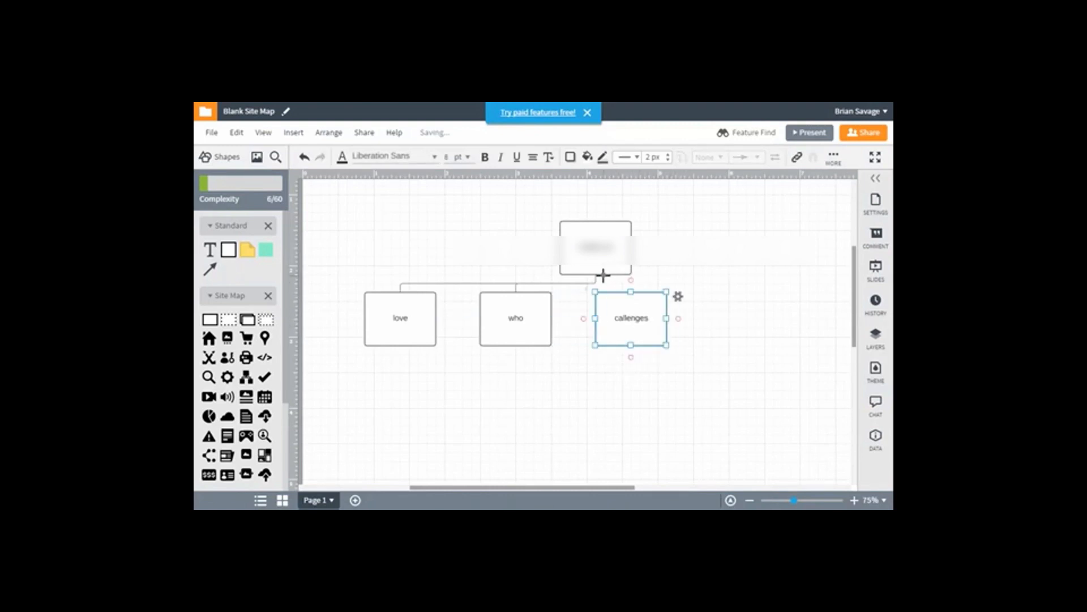
Move the "inside out" tree slightly up and left and add a new connected page below "inside out"
drag(598, 276, 564, 257)
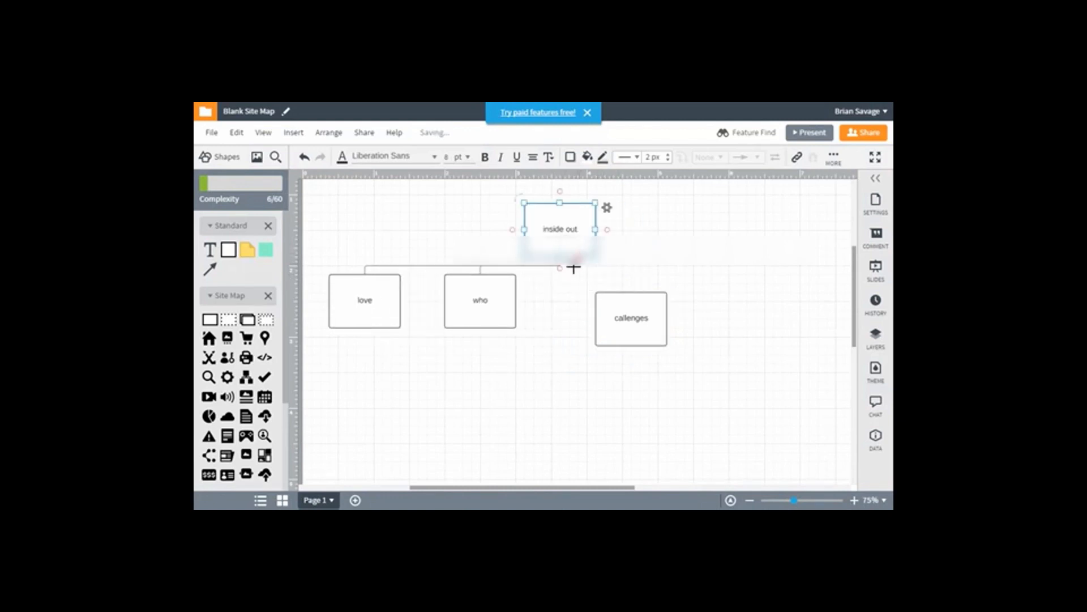
click(561, 267)
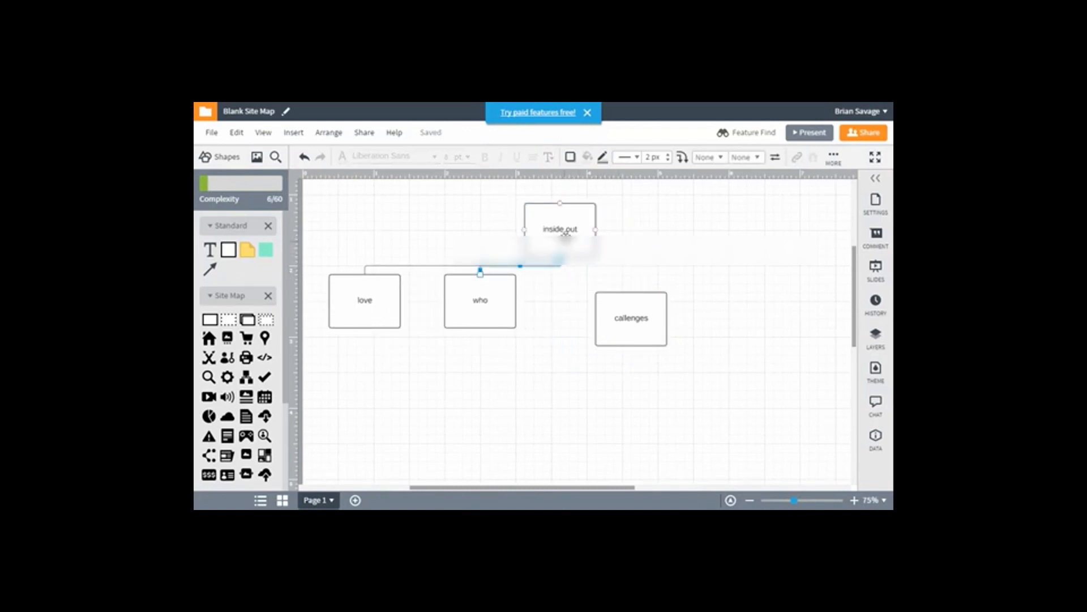
click(569, 267)
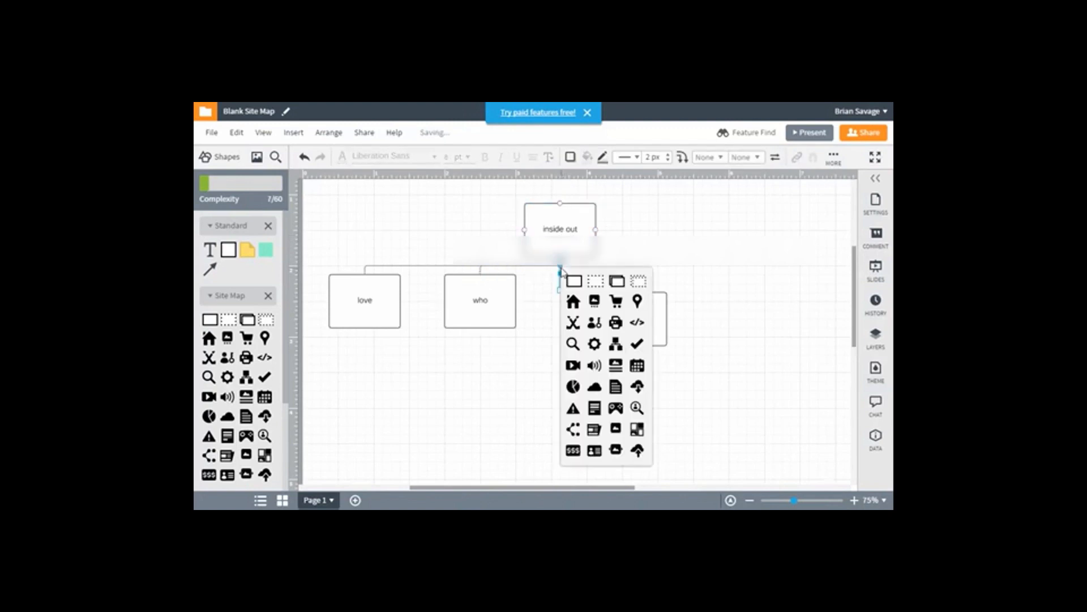
click(572, 281)
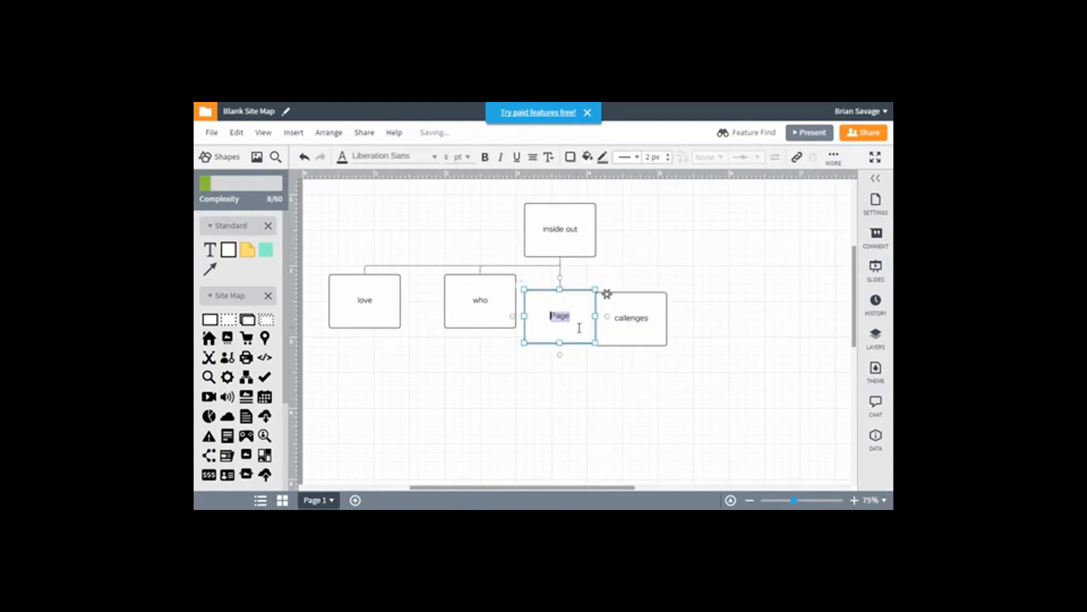
Move the separate "callenges" page clear of the new page, copy its label and delete it
drag(645, 310, 741, 274)
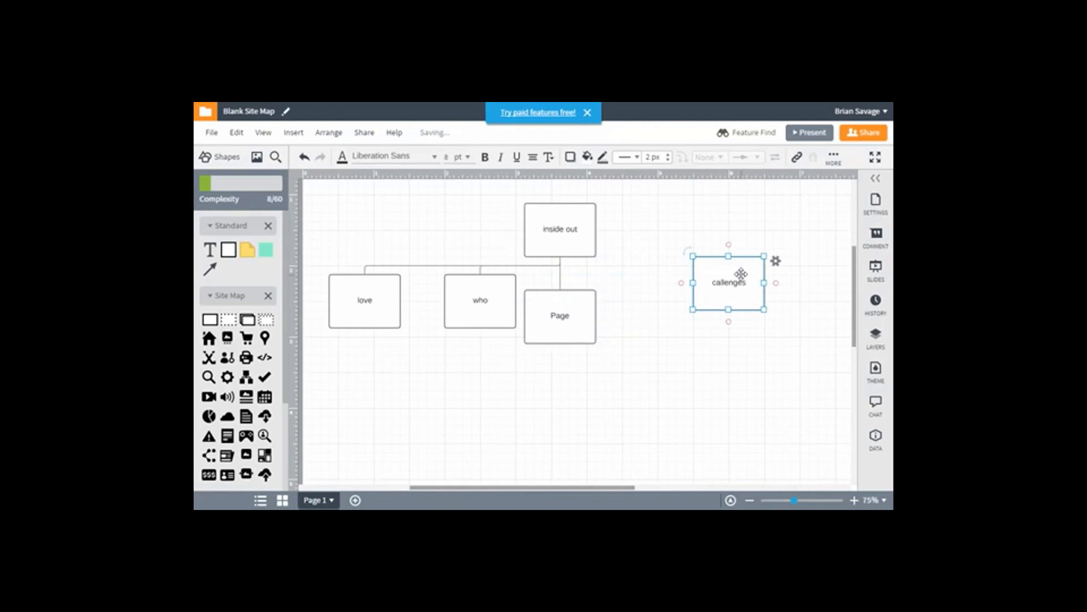
double_click(732, 286)
key(ctrl+c)
click(752, 249)
click(739, 281)
key(Delete)
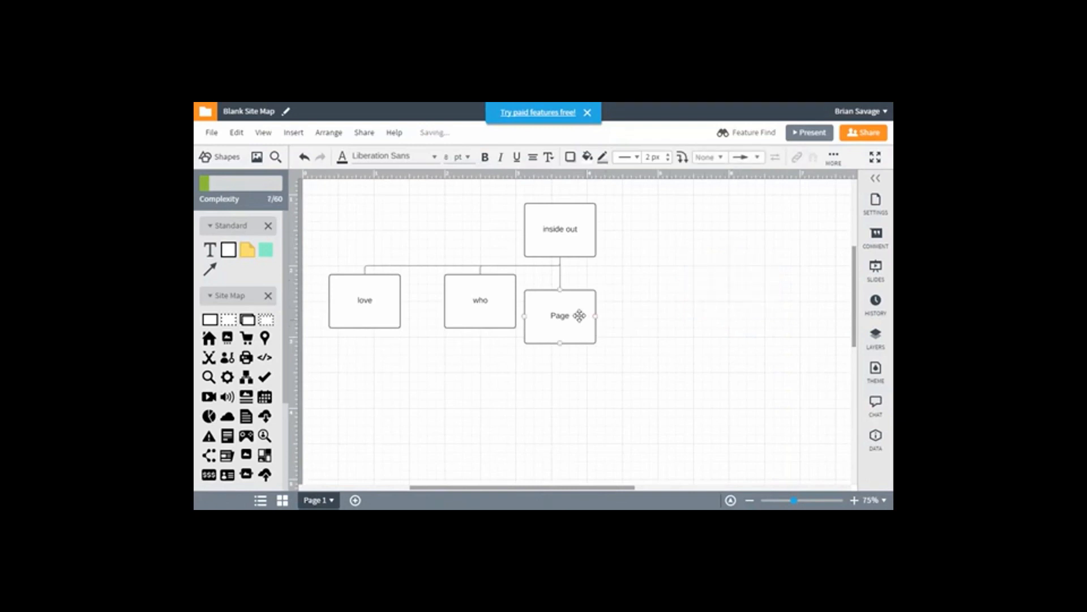
Label the new page under "inside out" "callenges" and move it down below the "who" row
double_click(567, 319)
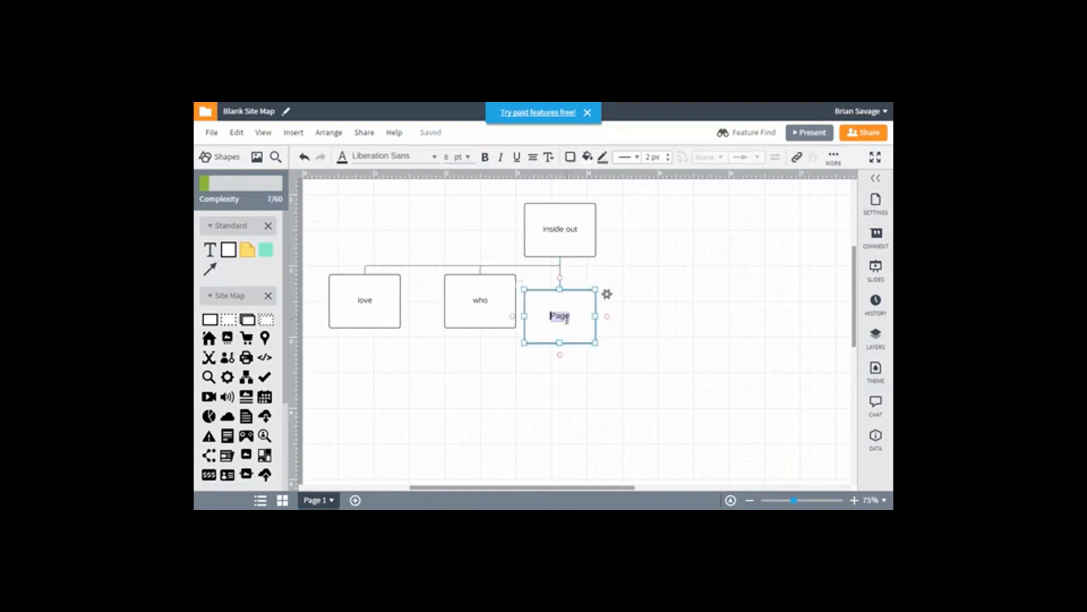
key(ctrl+v)
click(669, 292)
drag(563, 311, 525, 397)
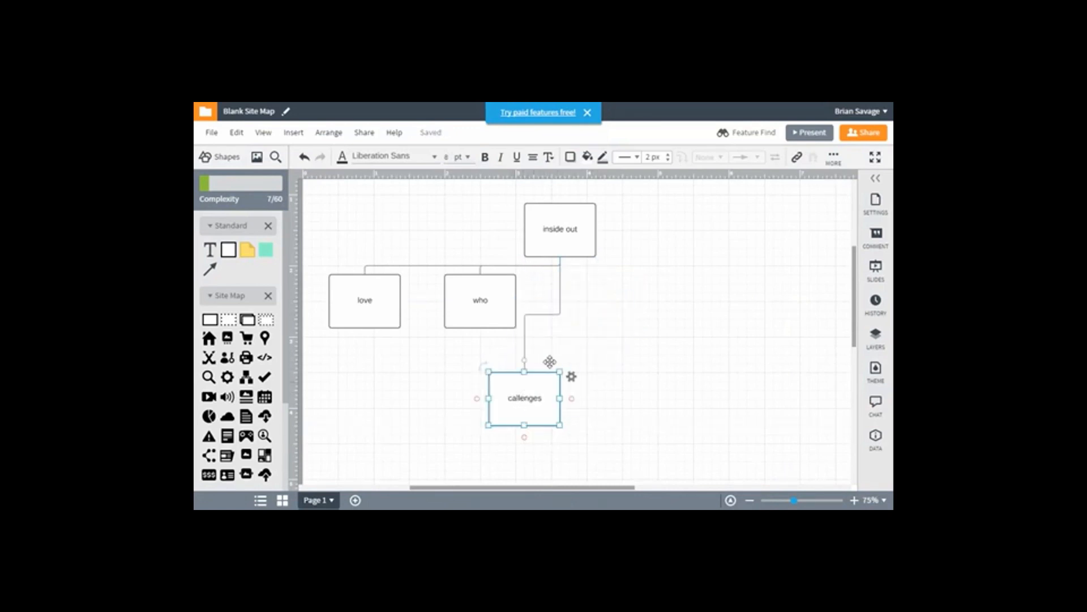
Add another page connected below "inside out", label it "you" and place it far right in the "who" row
click(571, 238)
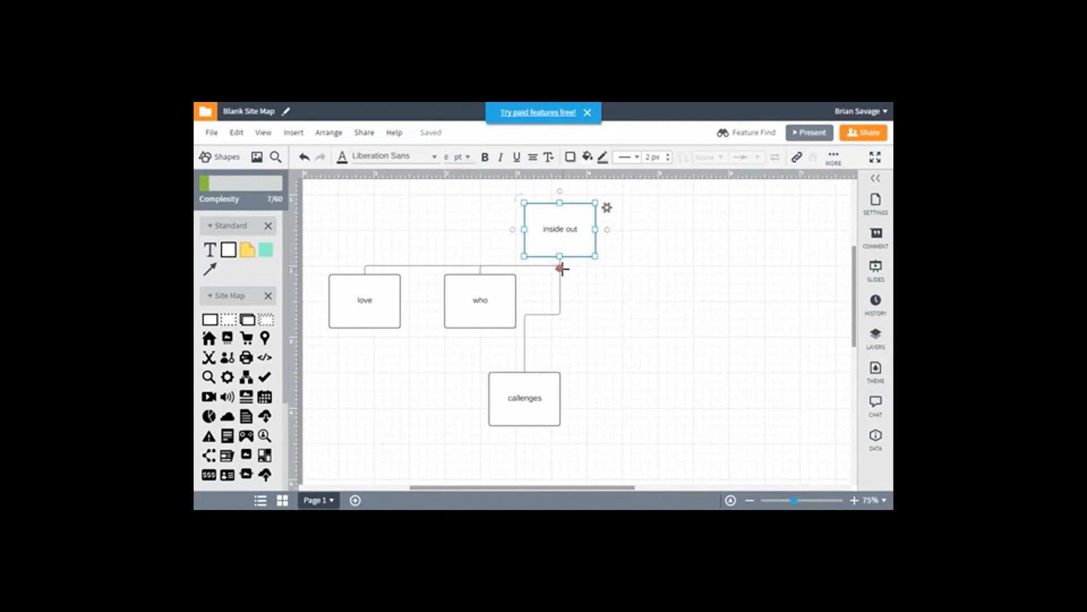
drag(561, 268, 561, 277)
click(574, 282)
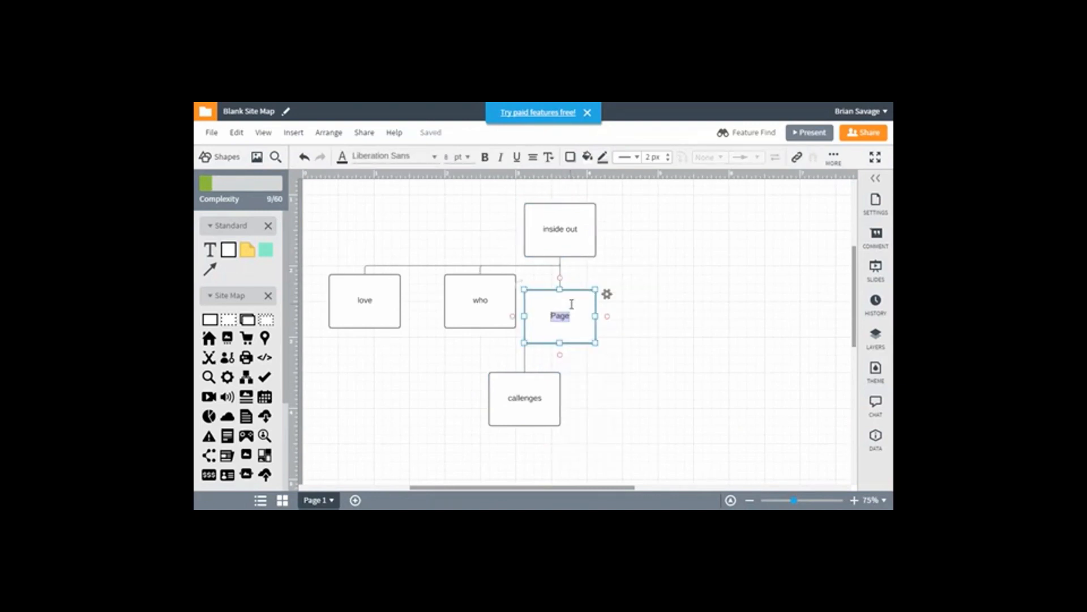
text(you)
click(735, 338)
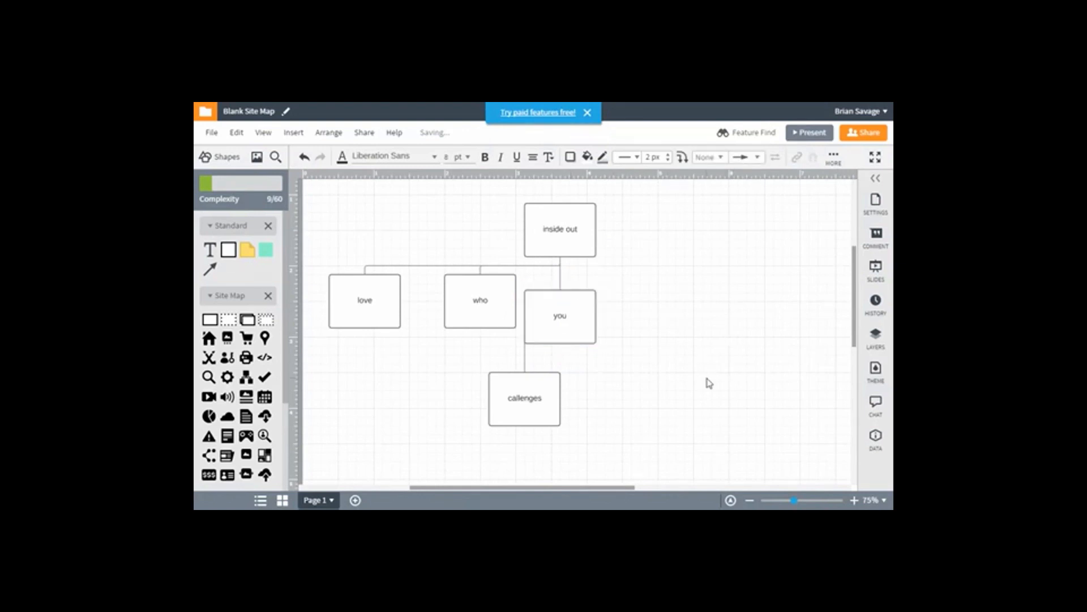
drag(578, 323, 718, 307)
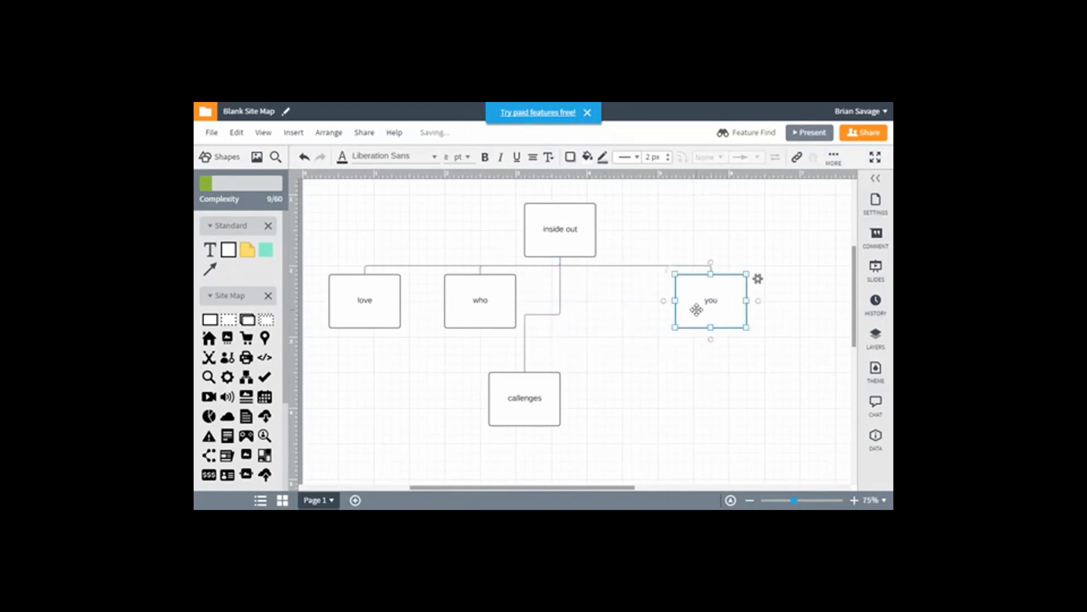
right_click(697, 311)
click(688, 311)
click(567, 239)
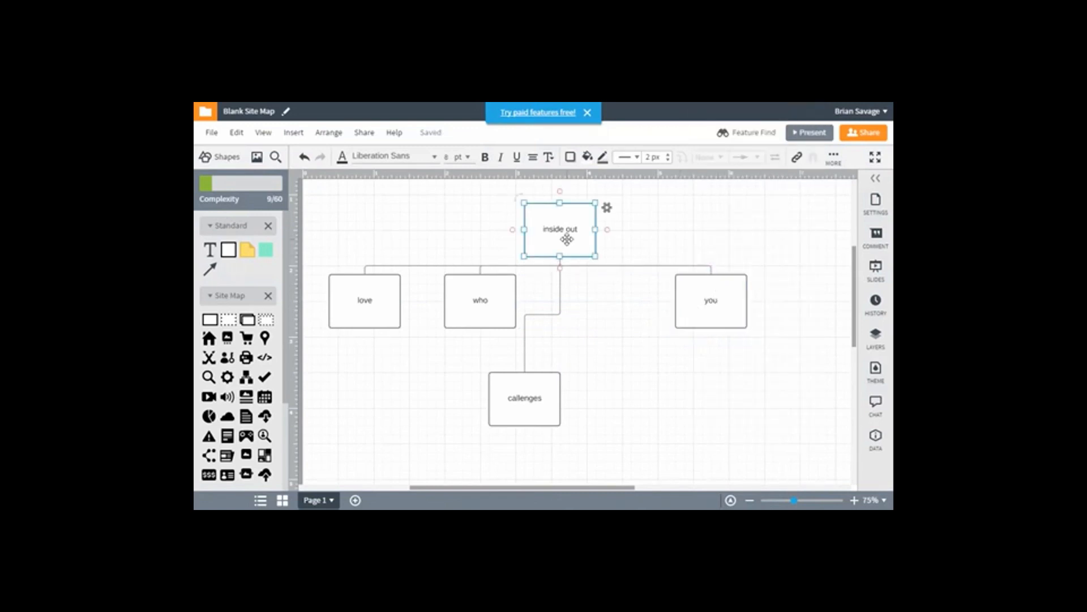
double_click(566, 239)
click(568, 248)
click(461, 296)
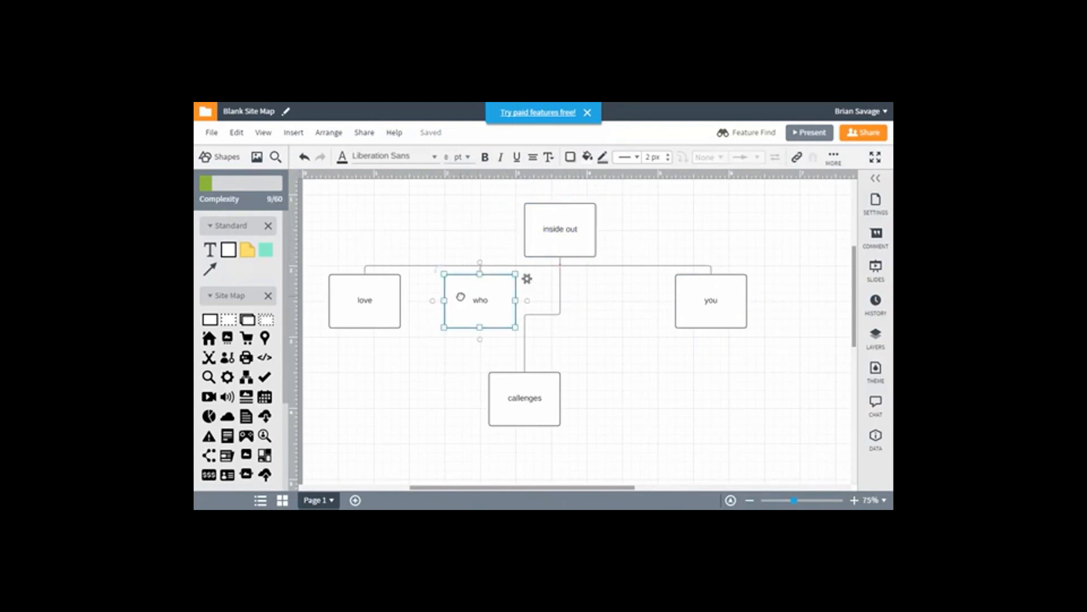
right_click(462, 302)
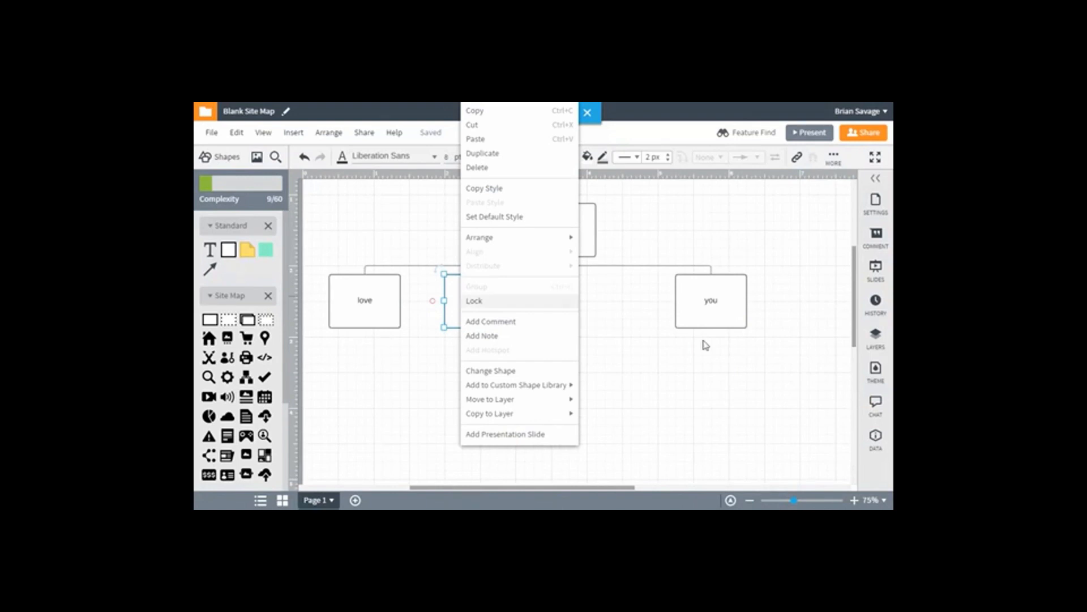
click(713, 367)
Move the "callenges" page into the gap between "who" and "you", aligned with their row
drag(544, 395, 601, 309)
click(634, 388)
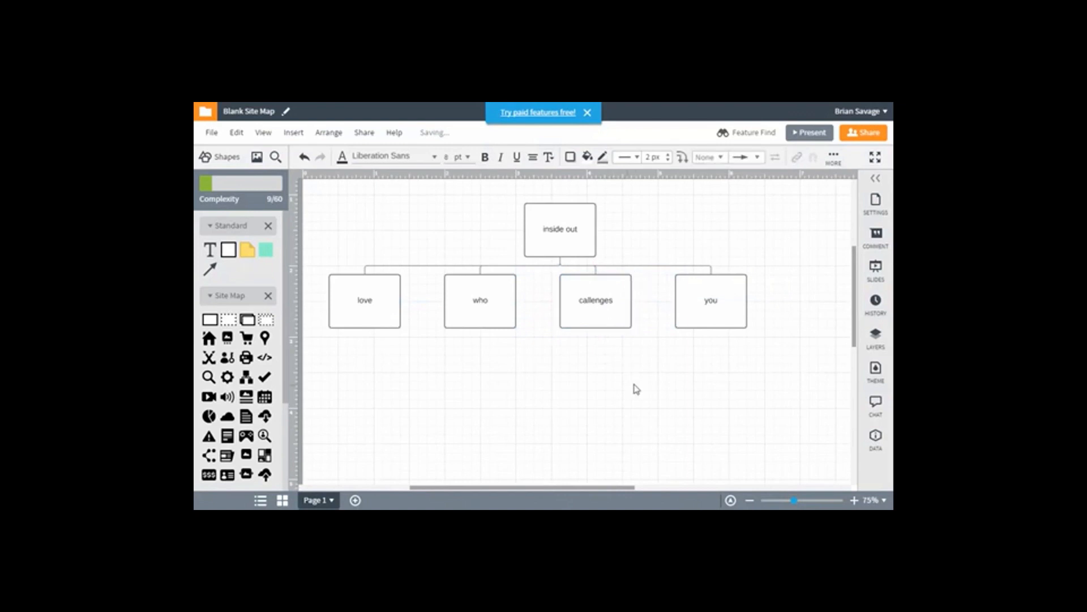
Add a page connected below "love", label it "things" and move it slightly left
click(376, 307)
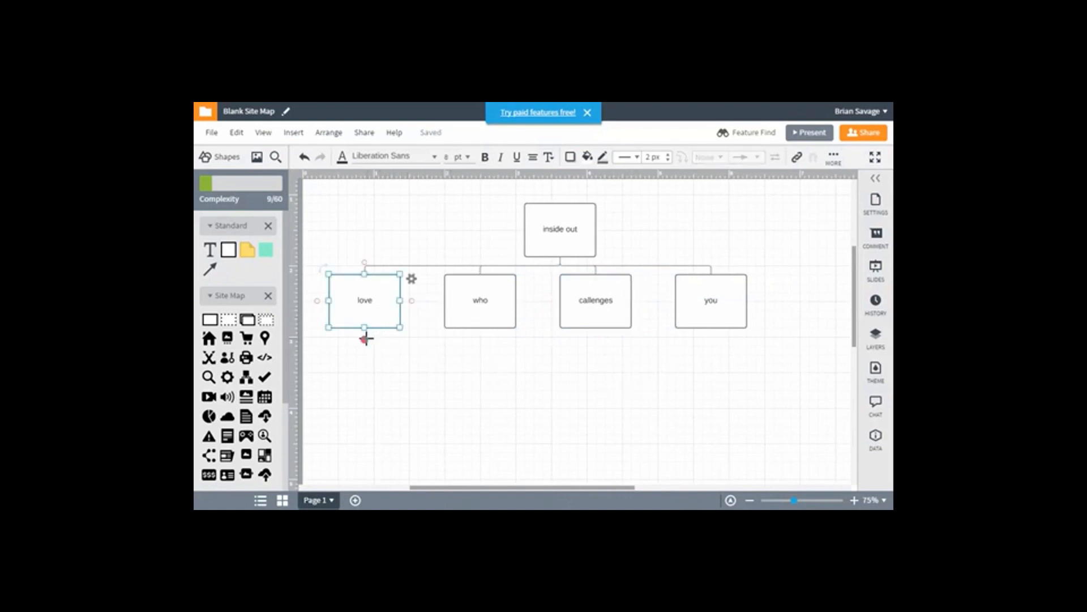
drag(364, 338, 365, 361)
click(379, 325)
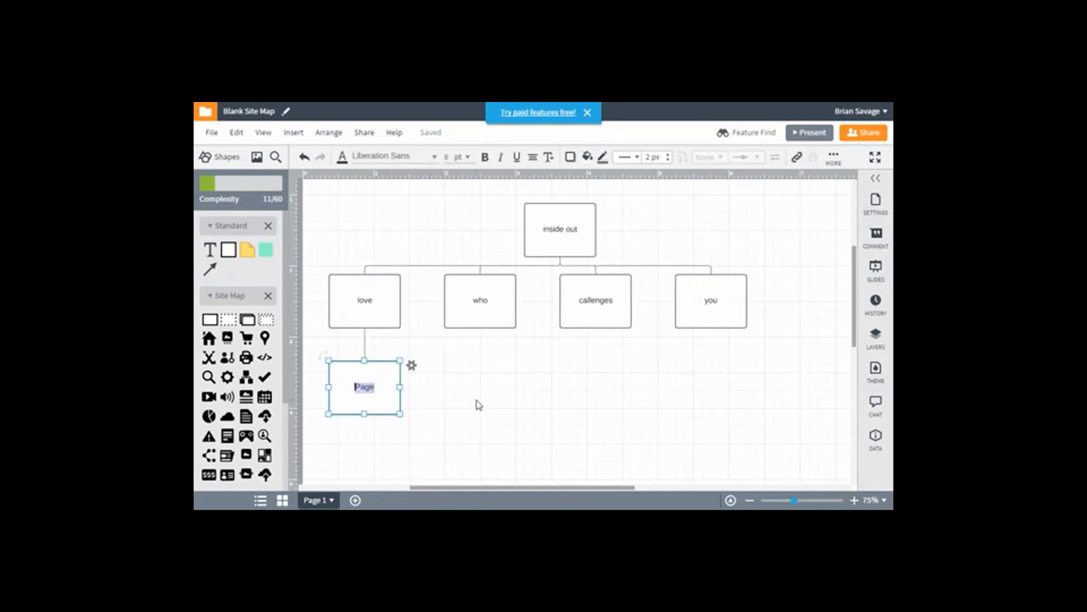
text(things)
click(479, 402)
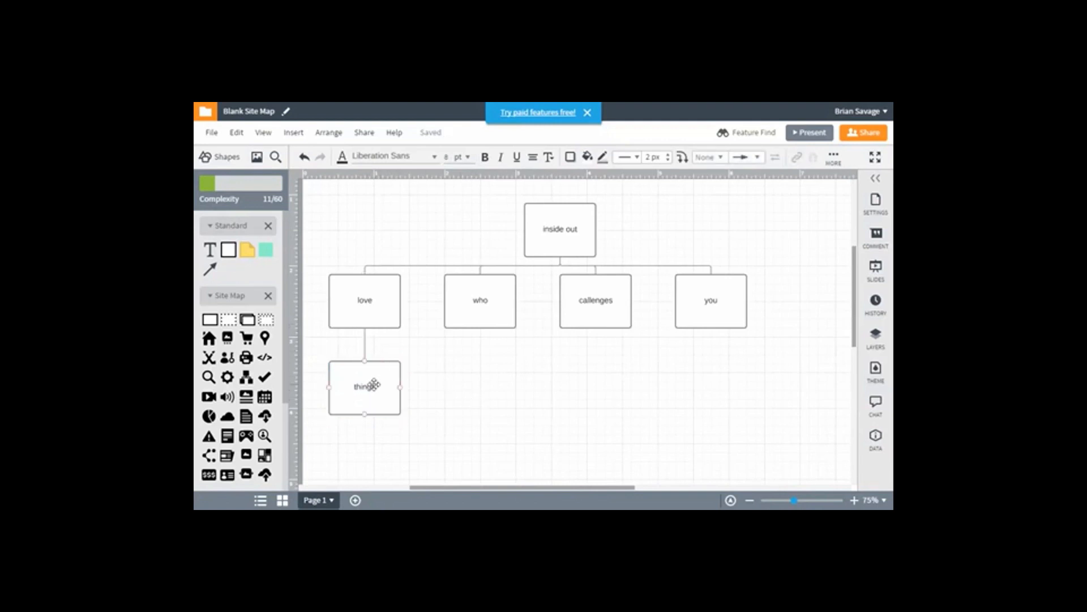
drag(374, 385, 337, 378)
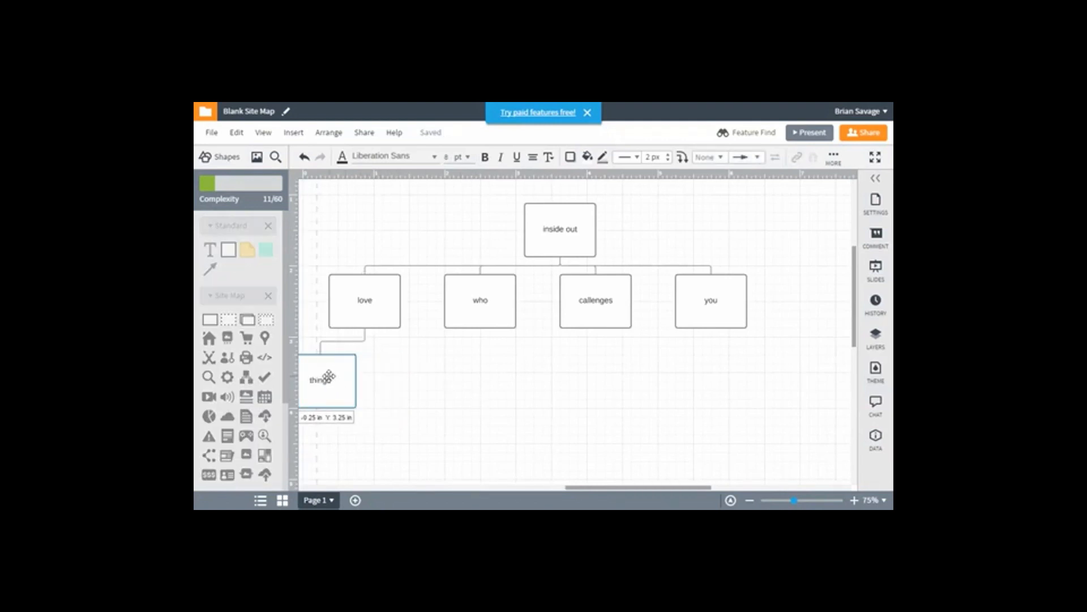
Add a second page connected below "love" and label it "people"
click(374, 315)
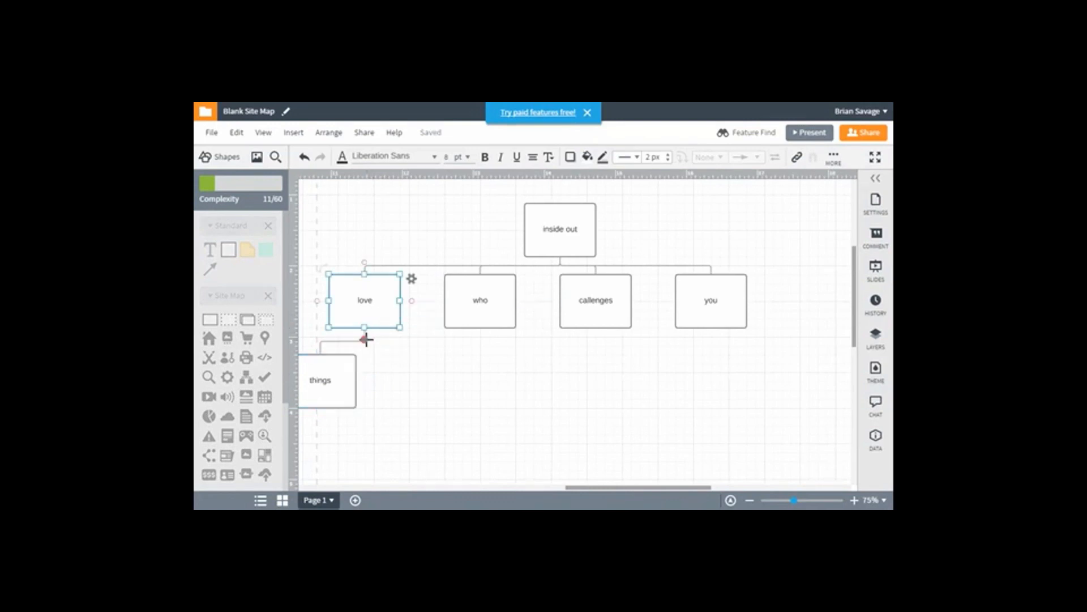
drag(367, 339, 368, 347)
click(380, 323)
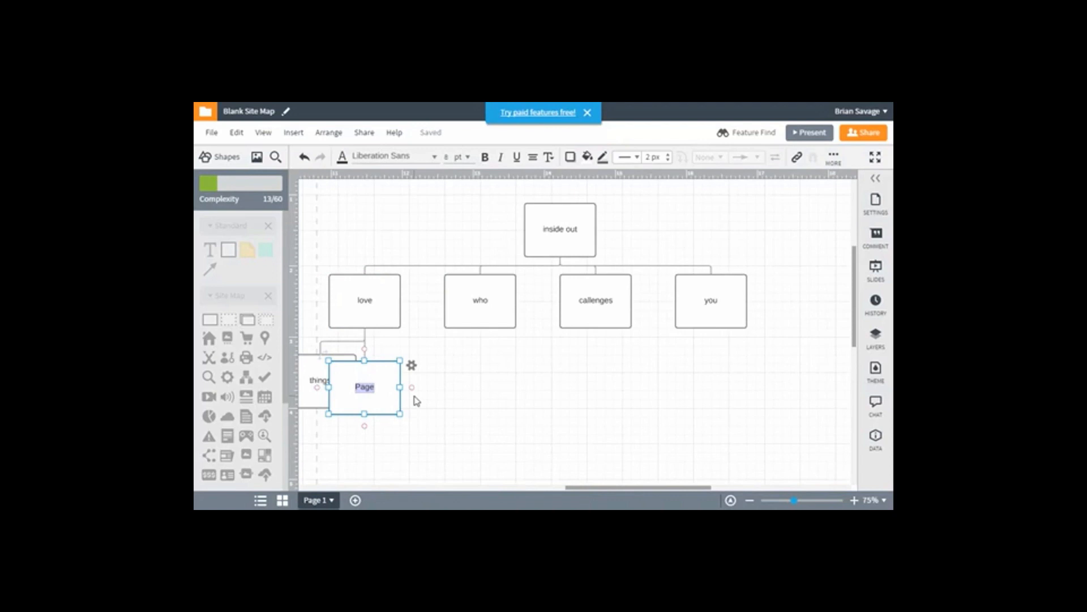
text(pedple)
click(485, 400)
Clean up the layout of the whole page tree from the "people" page's settings
click(377, 389)
click(412, 366)
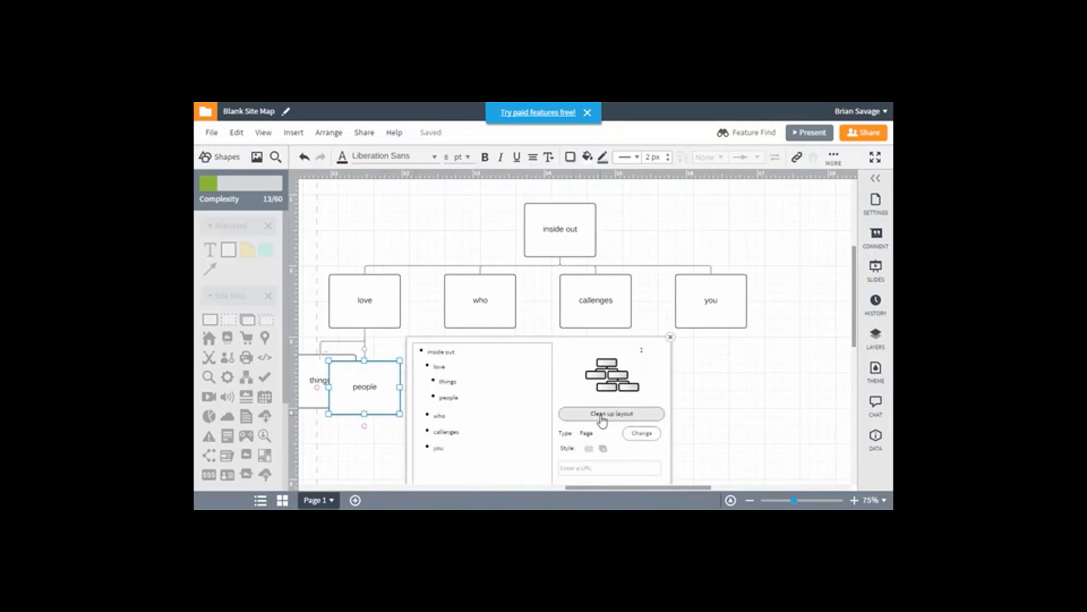
click(600, 417)
click(778, 322)
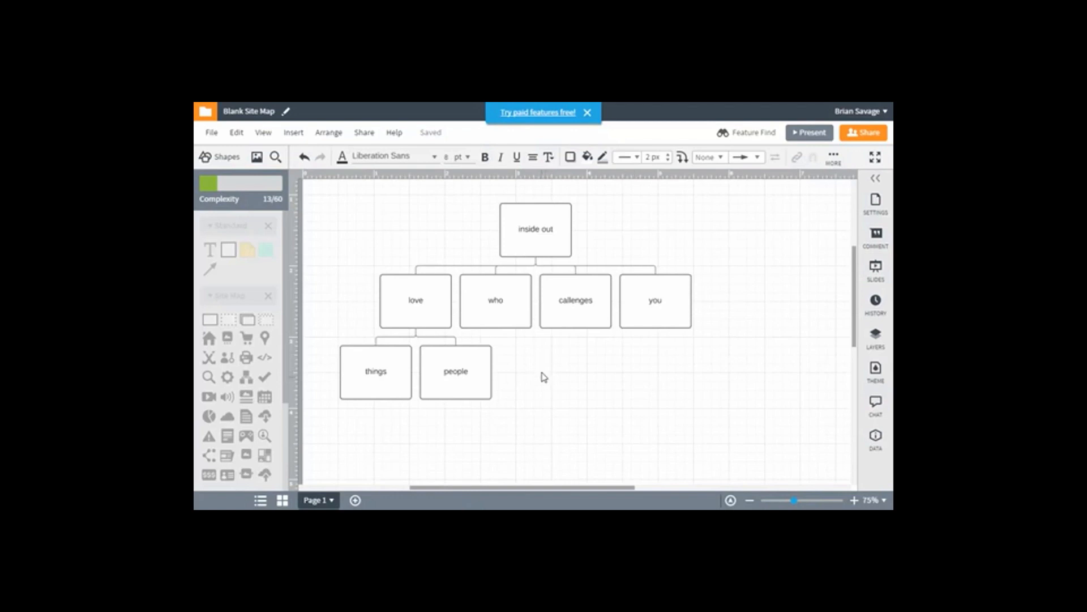
Add a page connected below "who" and label it "I"
click(504, 311)
drag(496, 339, 497, 360)
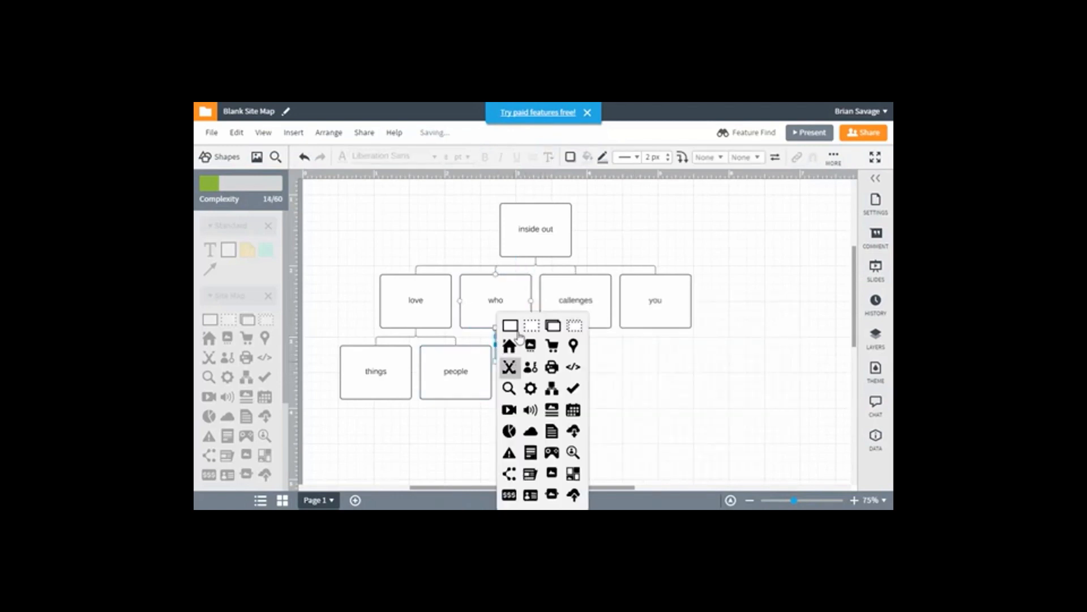
click(515, 326)
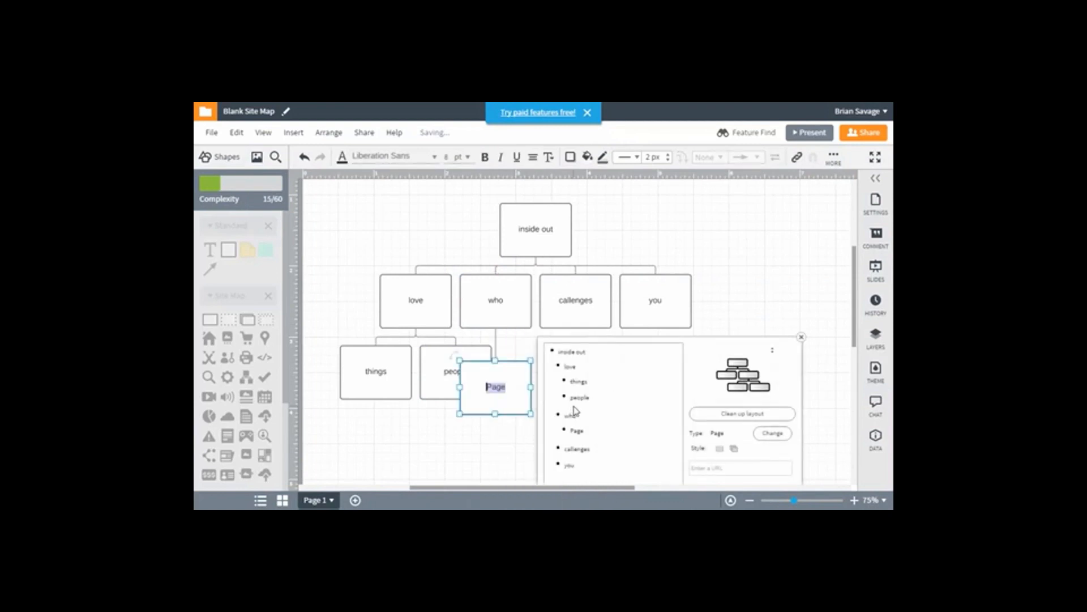
text(I)
click(743, 300)
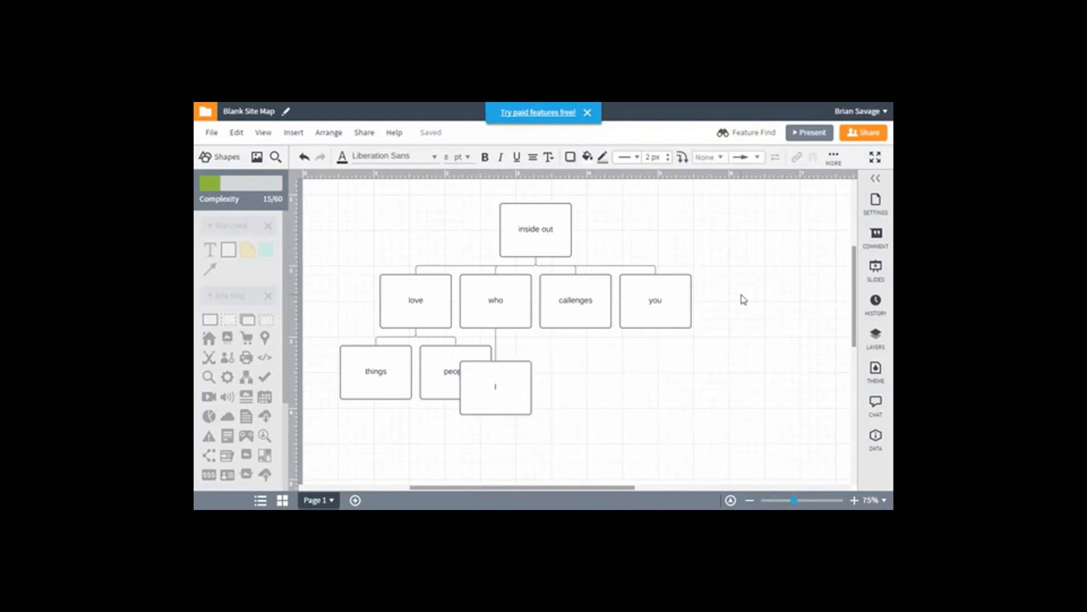
Add a page connected below "I" and label it "was then"
click(520, 412)
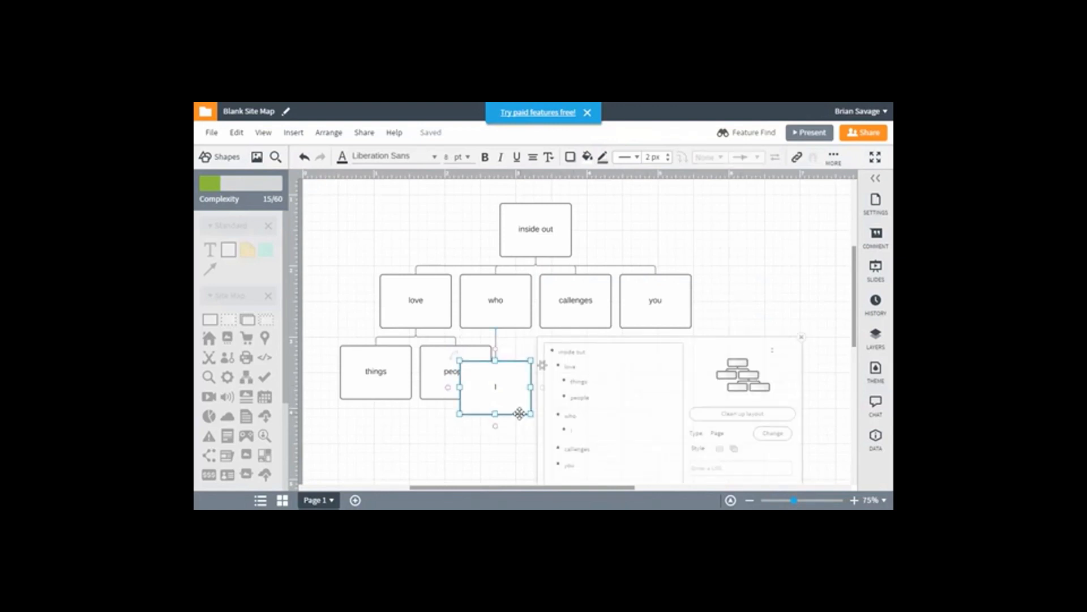
drag(495, 426, 495, 448)
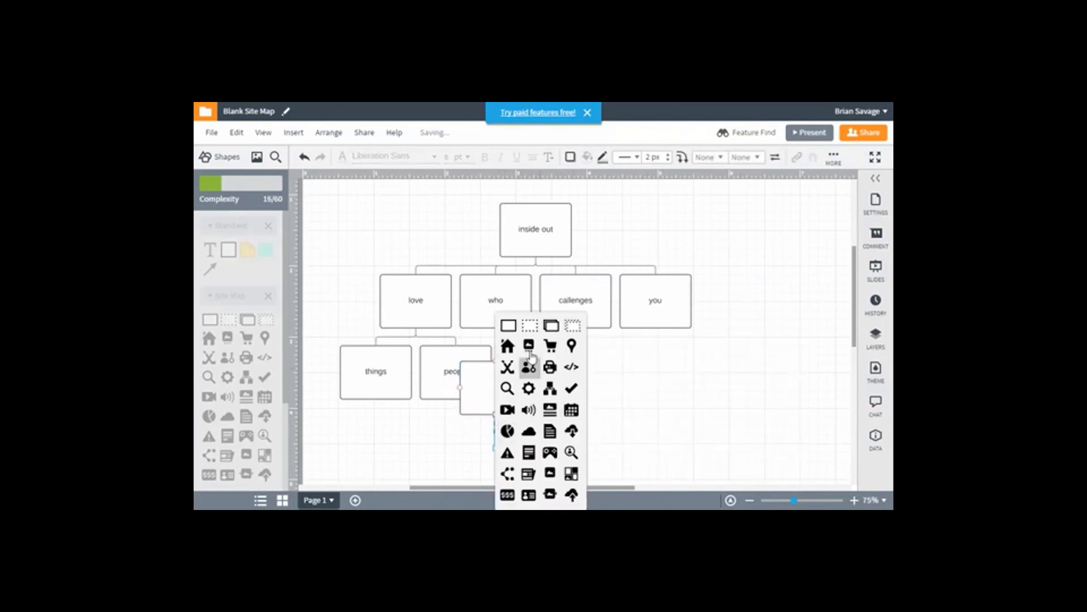
click(508, 325)
text(w)
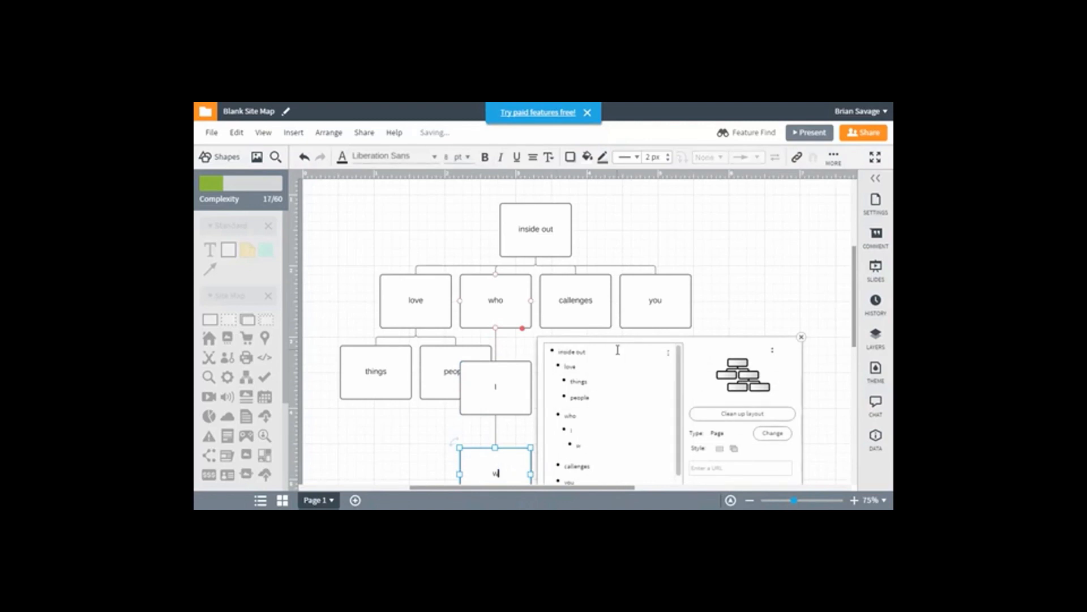
text(as then)
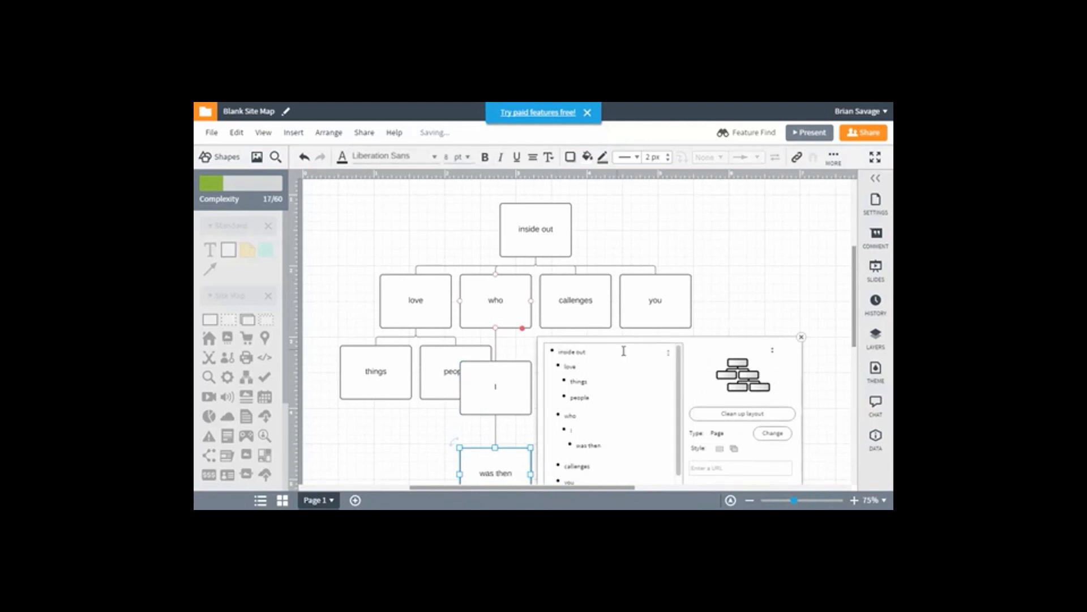
click(772, 308)
Move the "was then" page to the left so it sits off-centre below "I"
scroll(759, 321, down, 2)
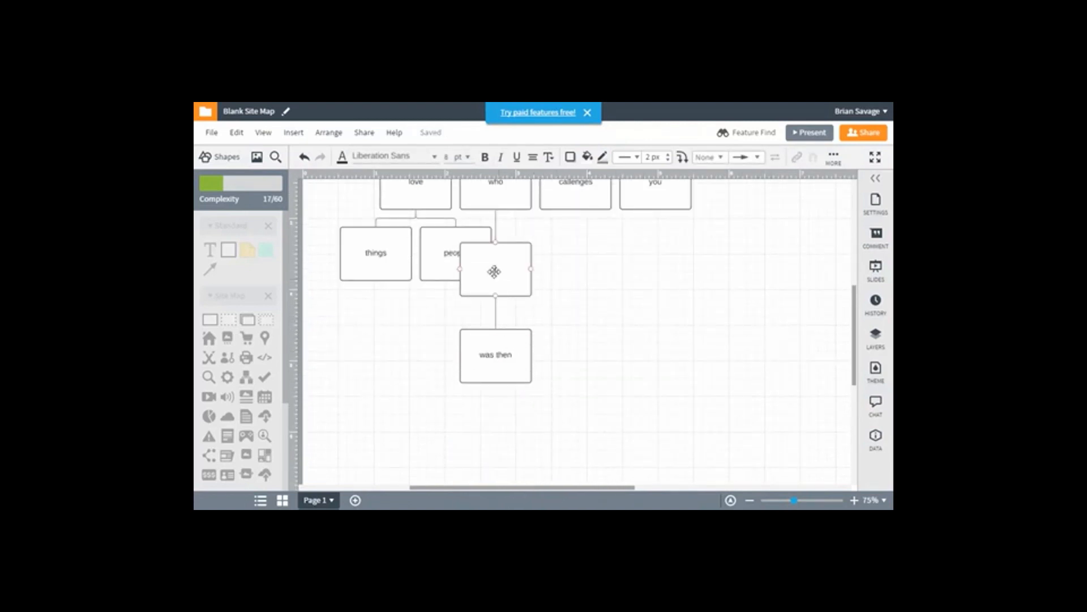
click(494, 272)
click(495, 308)
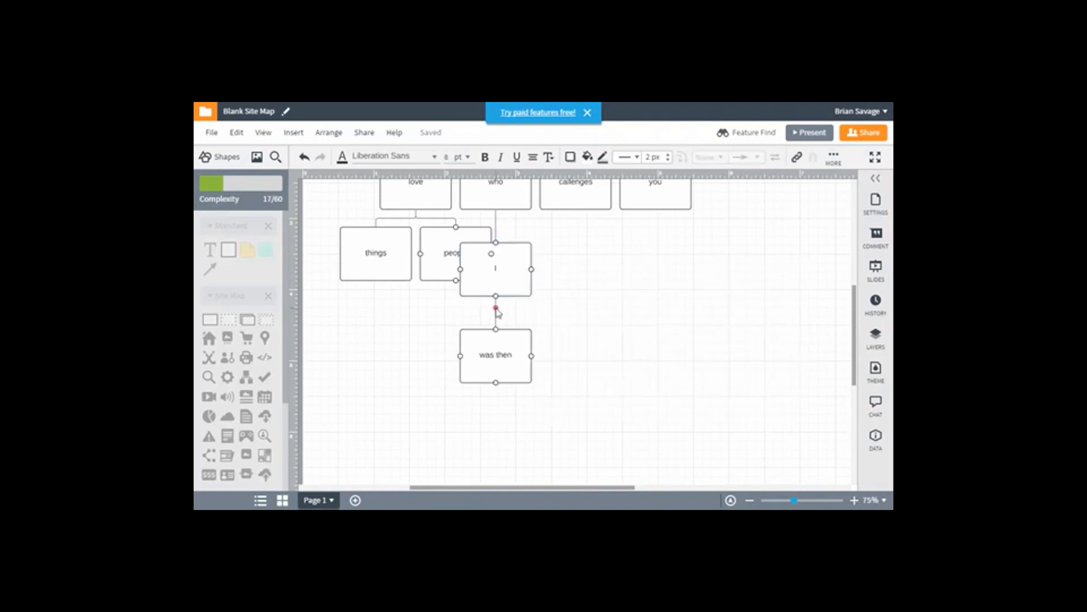
click(495, 261)
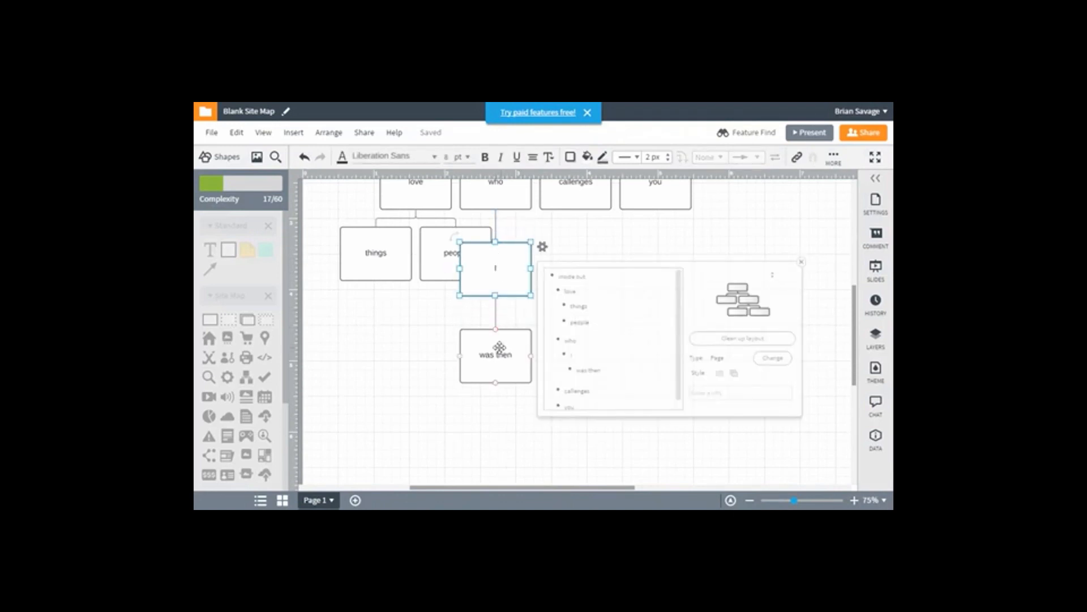
drag(495, 348, 454, 344)
Add a second page connected below "I", label it "am now" and move it down beneath "was then"
click(513, 286)
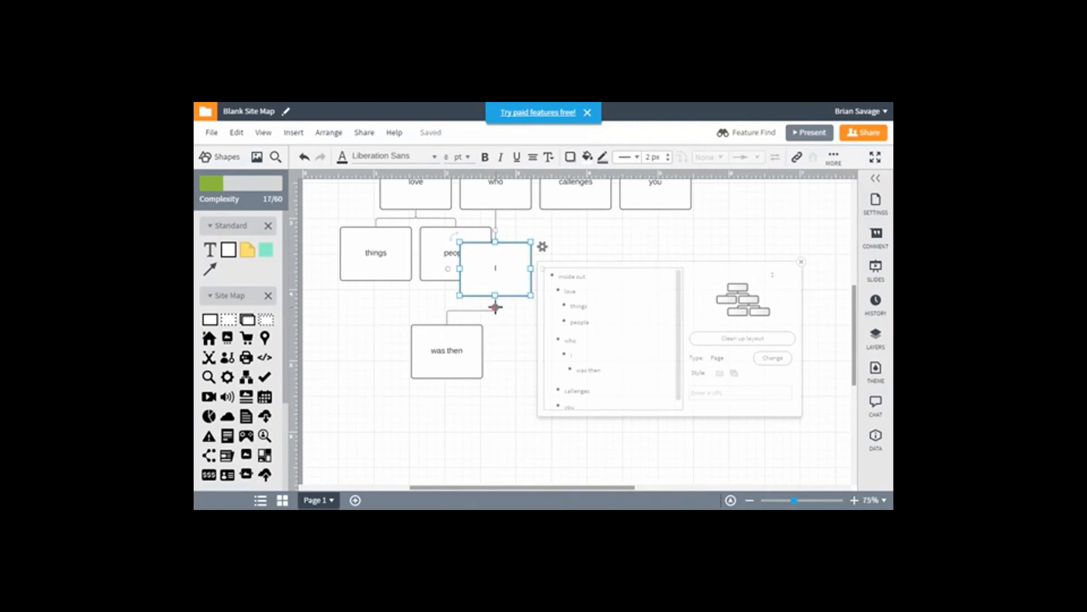
click(495, 307)
click(509, 318)
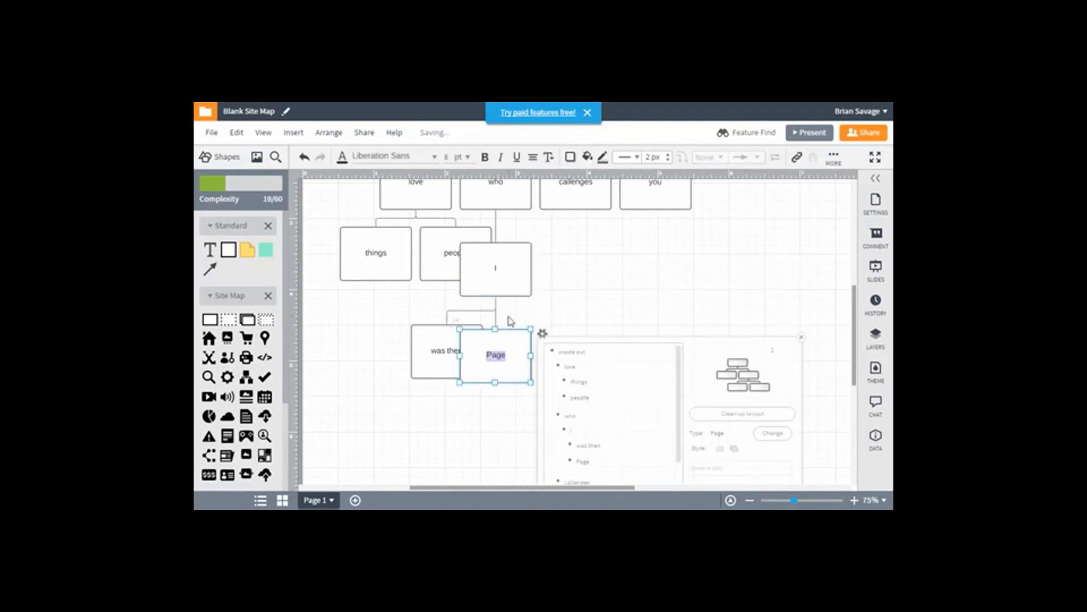
text(am now)
click(553, 320)
drag(495, 372, 473, 438)
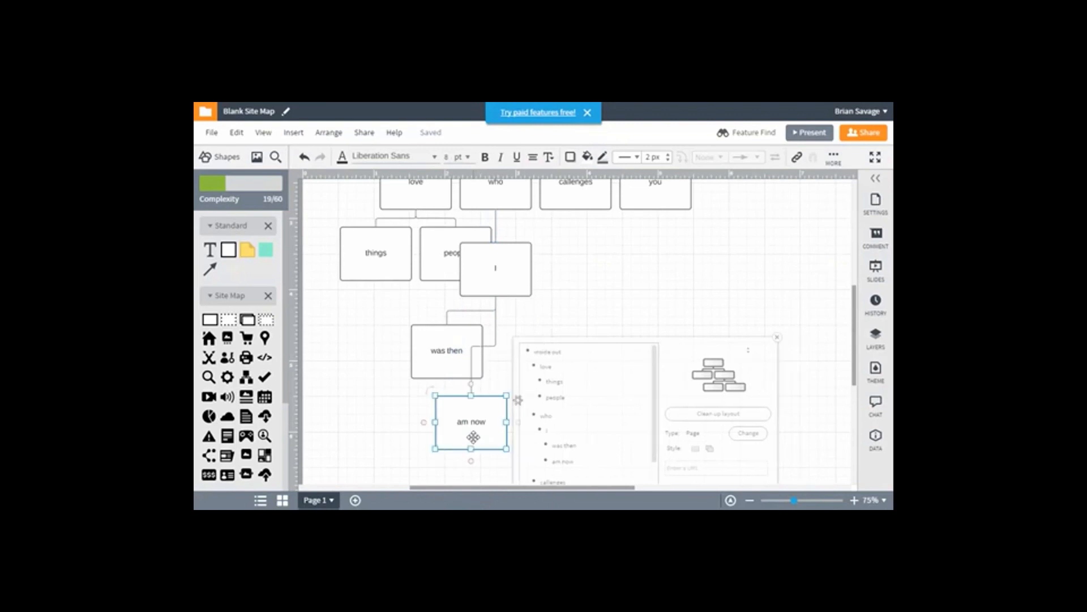
Add a third page connected below "I" and label it "will be"
click(506, 280)
click(496, 307)
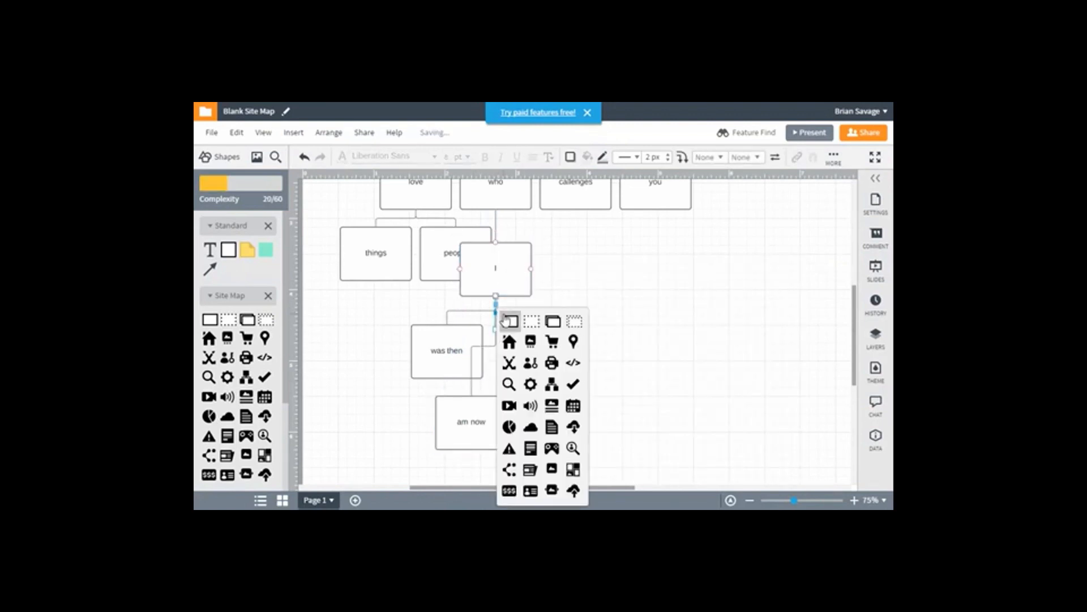
click(505, 318)
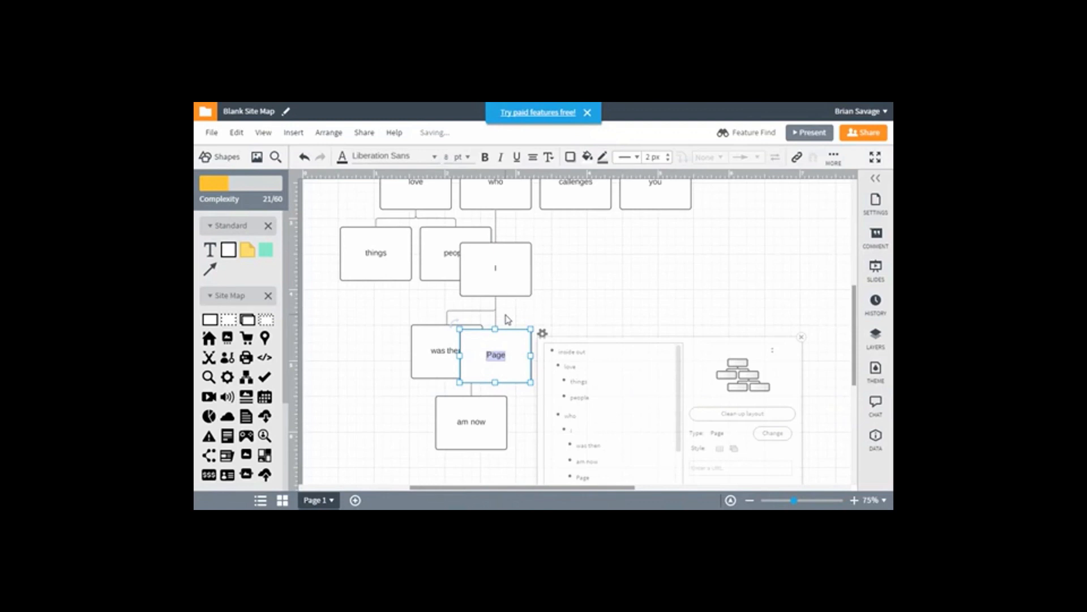
text(will be)
click(583, 321)
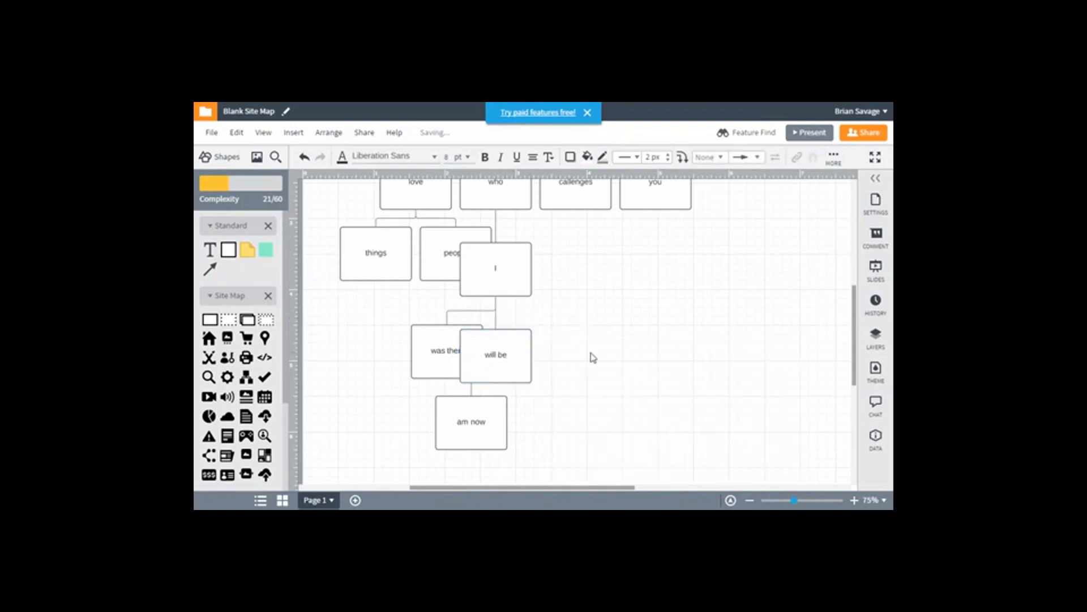
Clean up the layout of the whole page tree from the "will be" page's settings
click(512, 364)
click(722, 416)
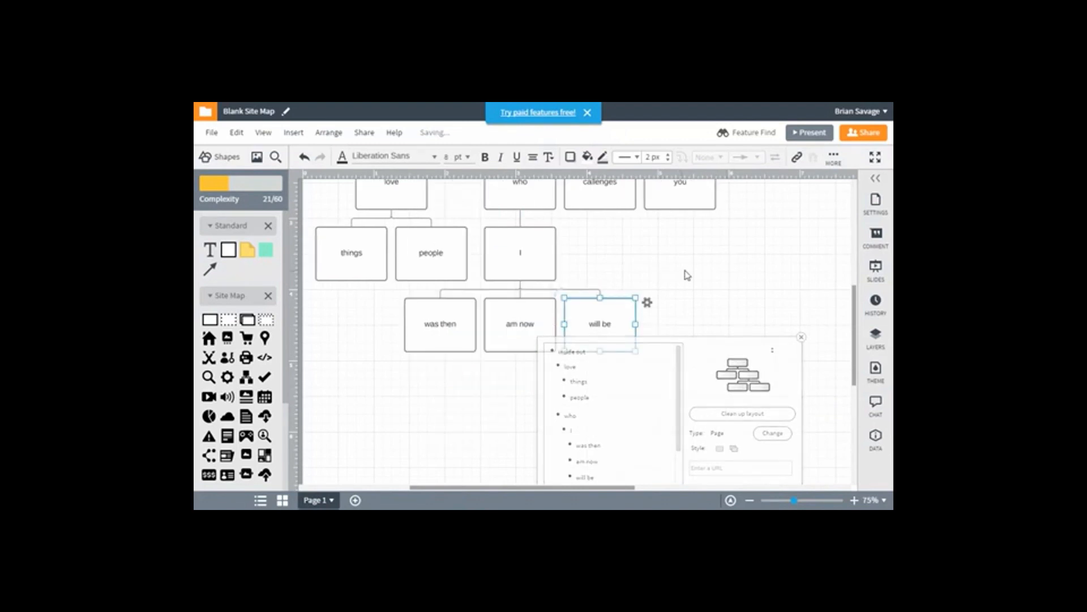
click(719, 303)
Add a page connected below "callenges" and select it
scroll(736, 318, up, 1)
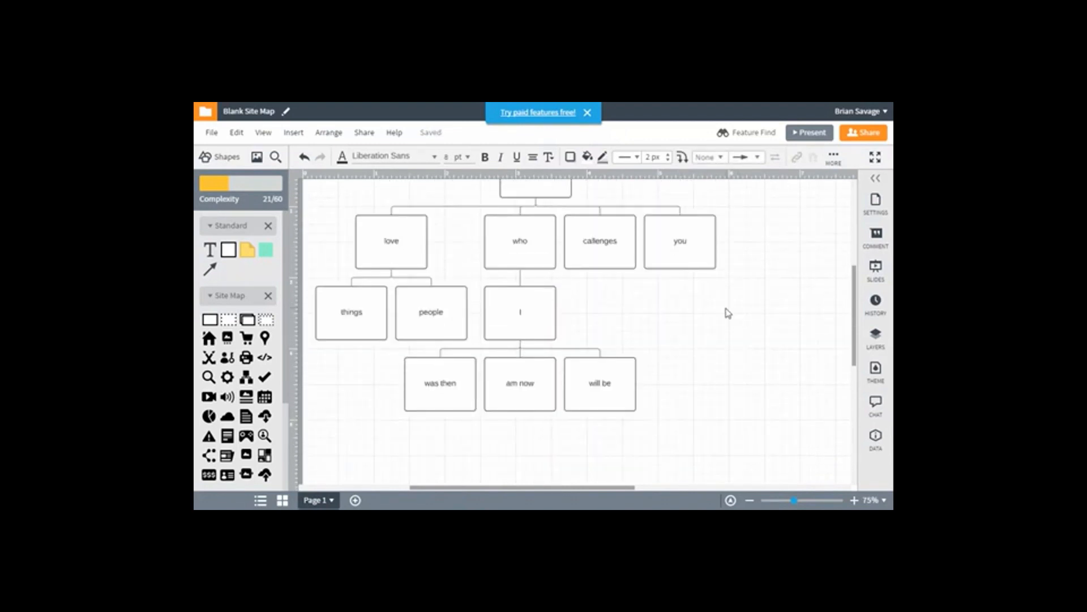
click(621, 249)
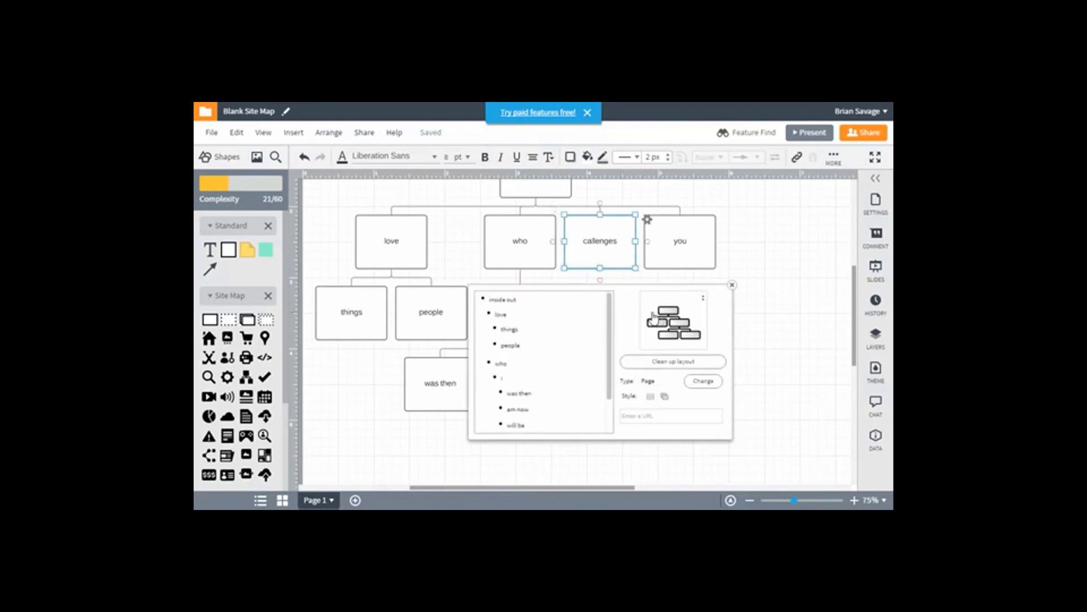
drag(602, 279, 601, 288)
click(613, 294)
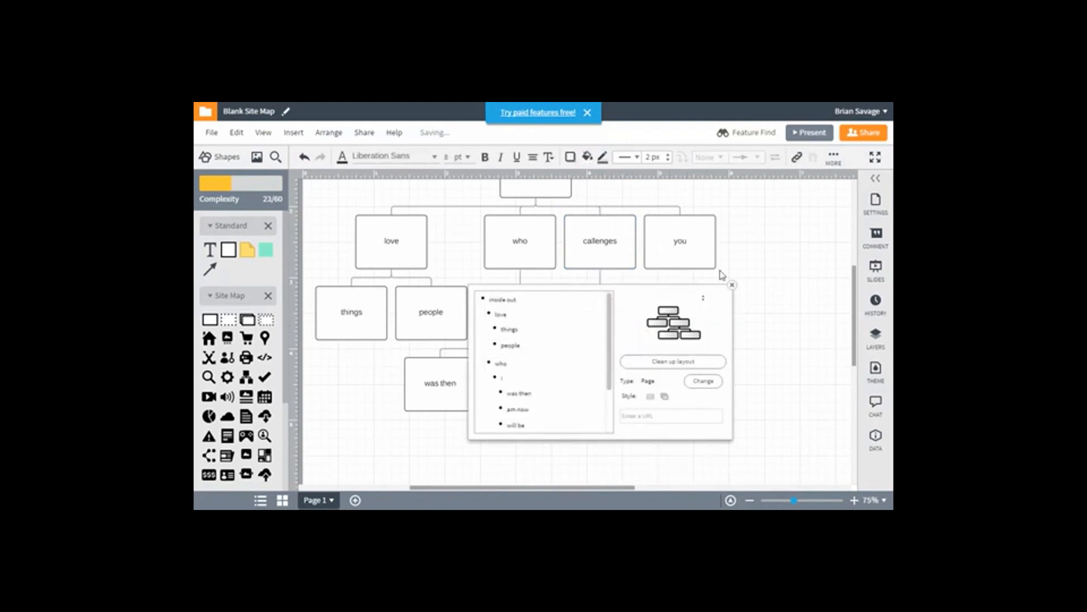
click(720, 271)
click(606, 330)
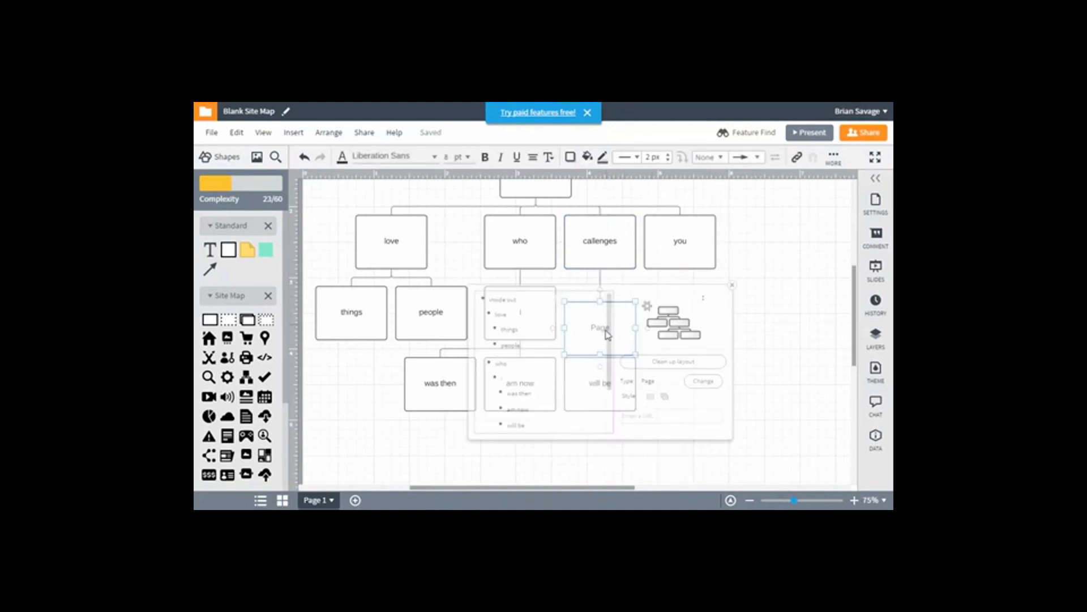
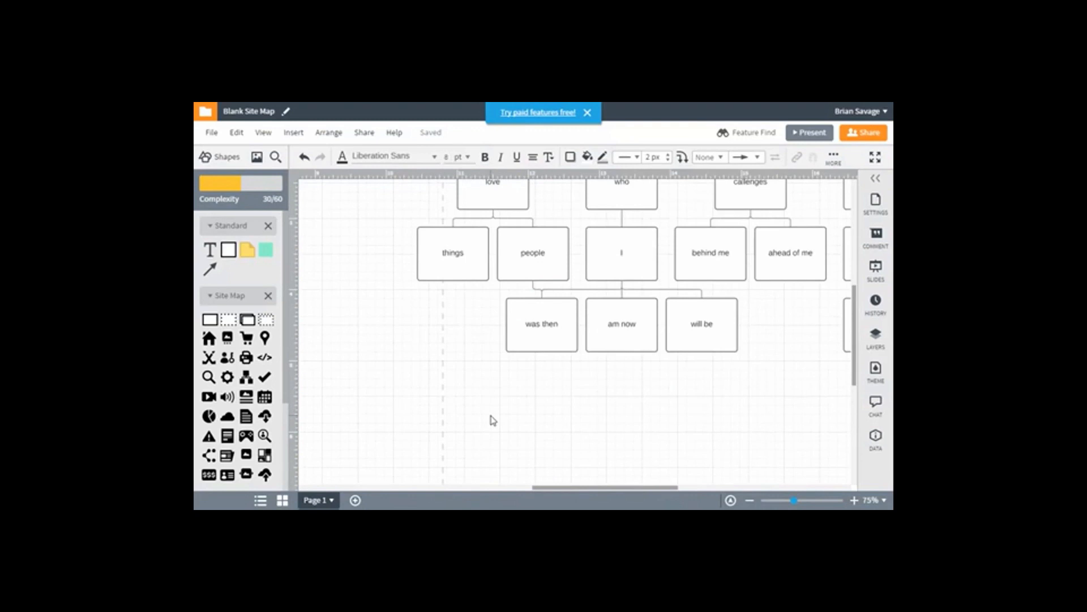
Undo the last addition, then move "things" and "people" further left and spread them apart under "love"
key(ctrl+z)
drag(463, 259, 350, 259)
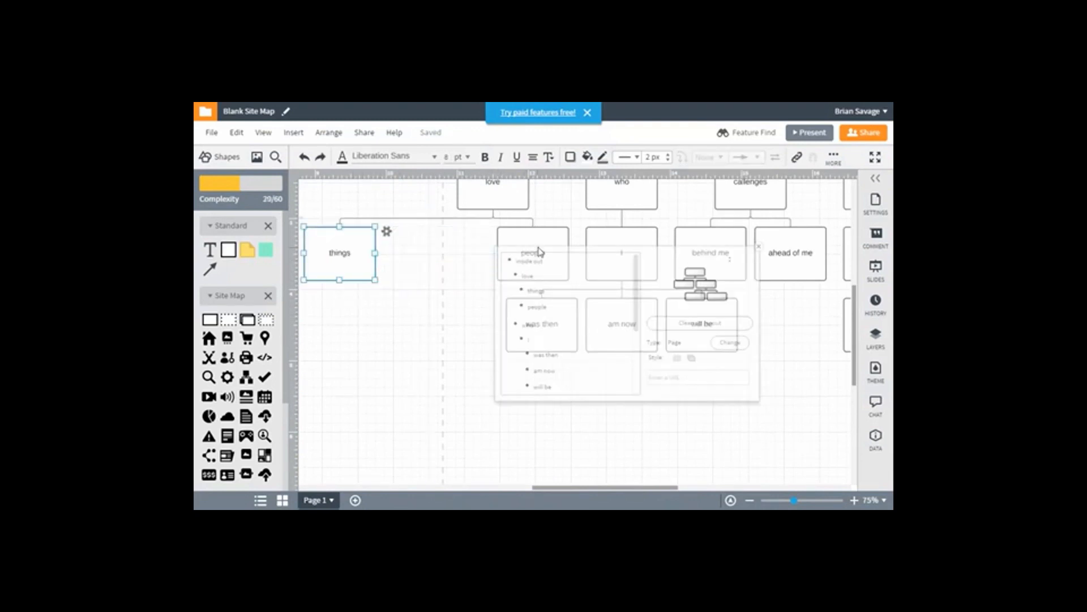
click(645, 246)
drag(522, 253, 446, 253)
Add a page connected below "people", label it "family" and move it down to the left
drag(457, 291, 458, 296)
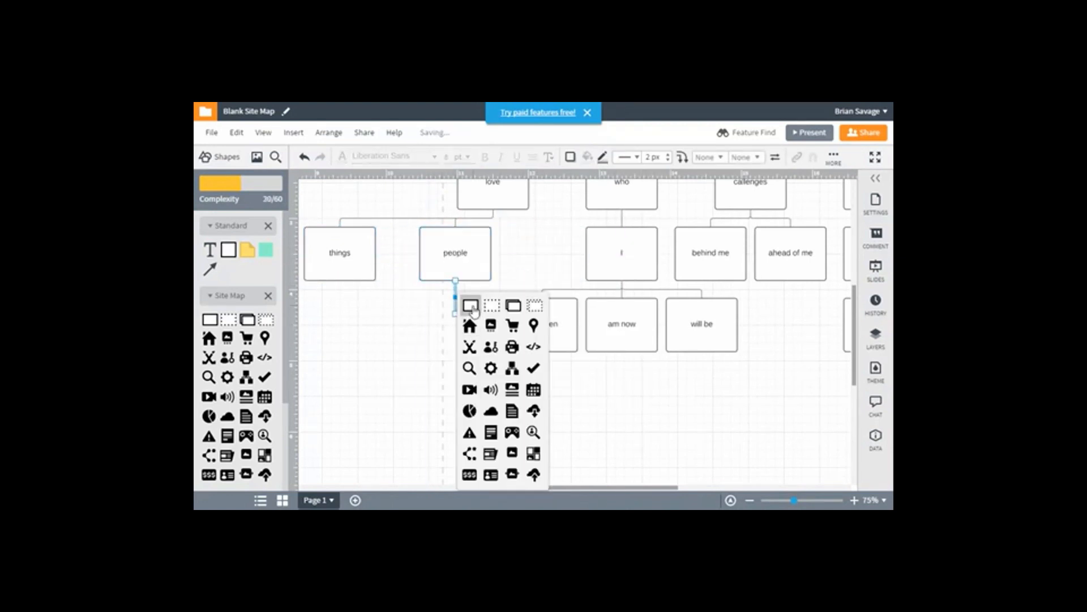
click(470, 306)
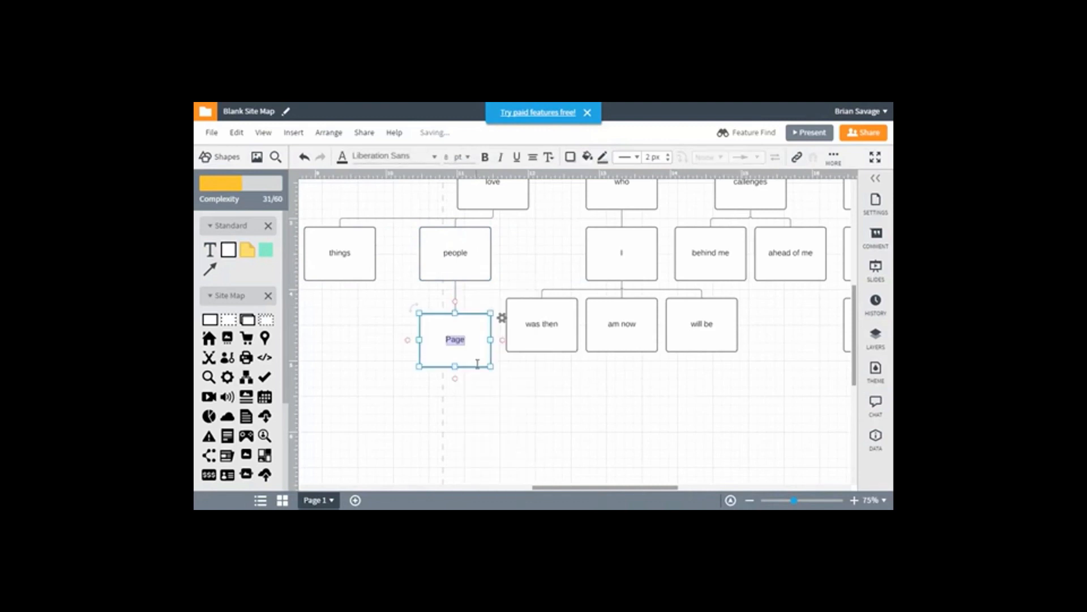
text(family)
click(472, 252)
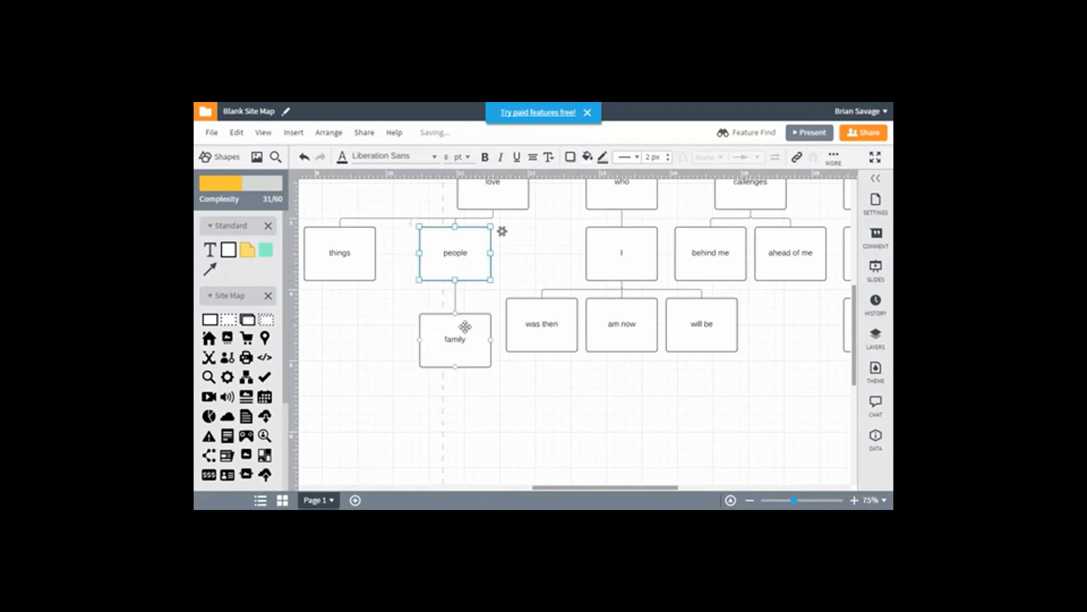
drag(456, 339, 376, 404)
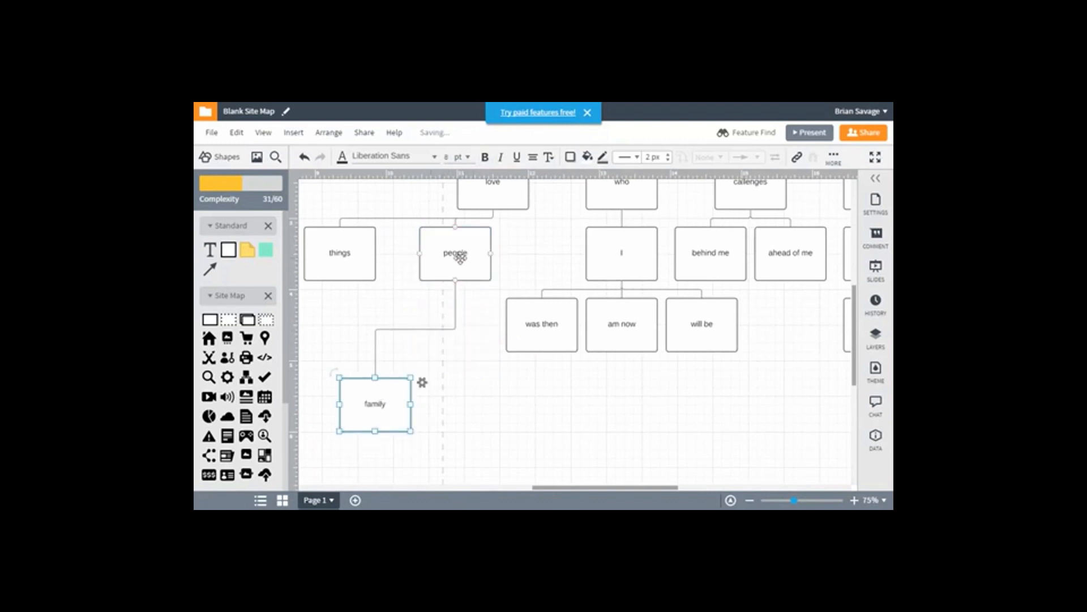
Add a second page connected below "people", label it "friends" and move it down to the right
click(459, 279)
drag(458, 279, 455, 313)
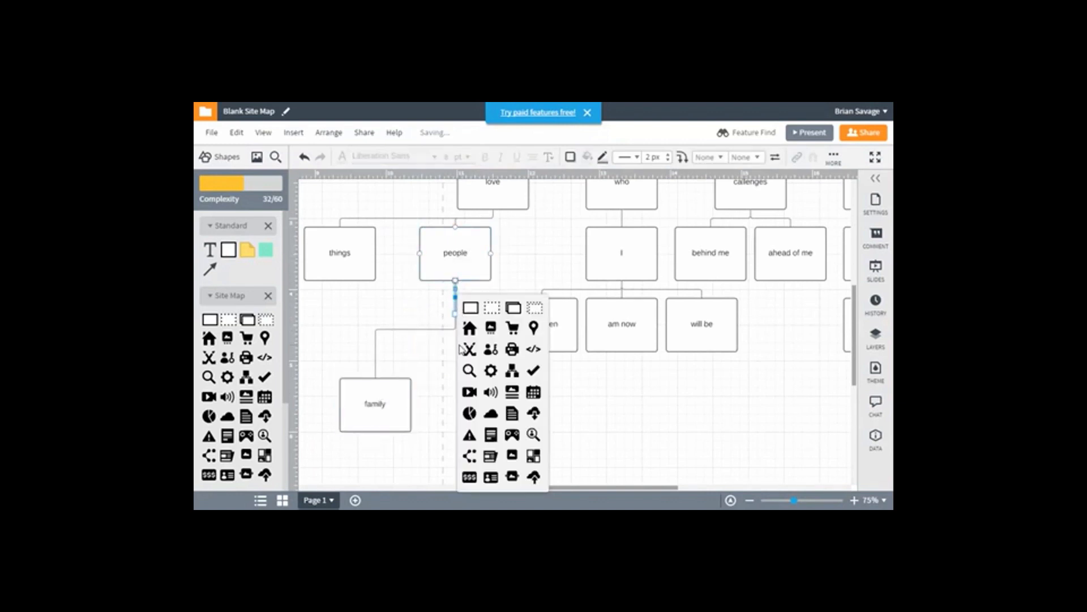
click(466, 311)
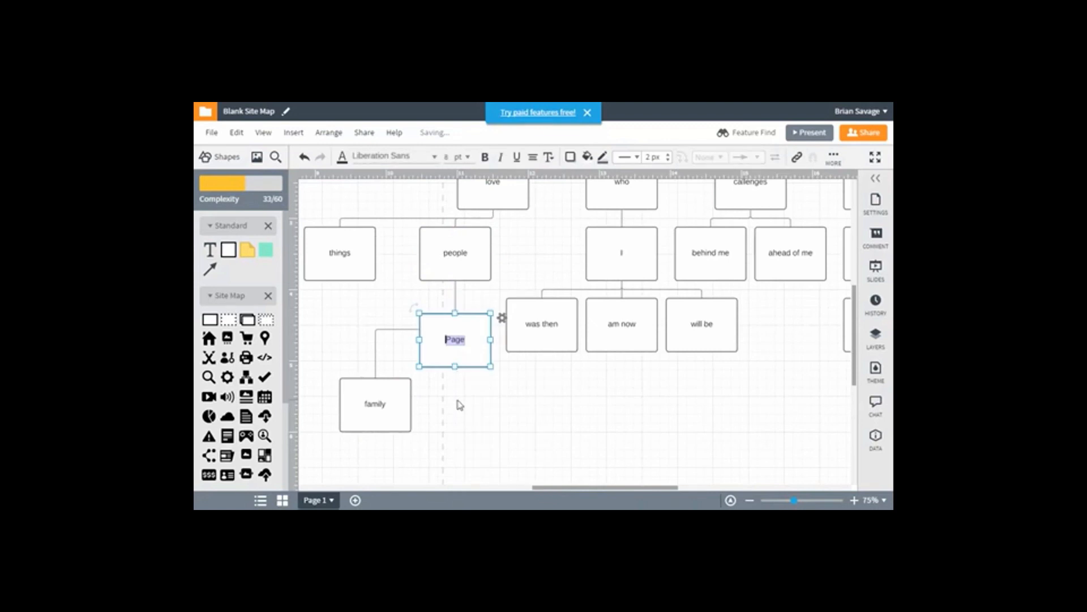
text(friends)
click(447, 265)
drag(453, 336, 525, 435)
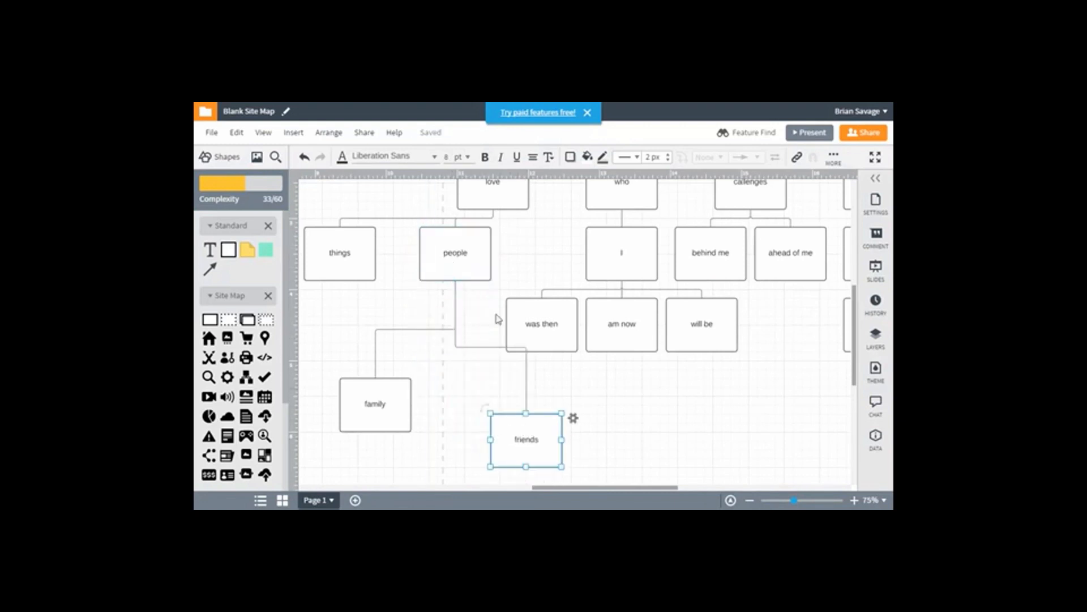
Add a third page connected directly below "people" and label it "others"
click(456, 256)
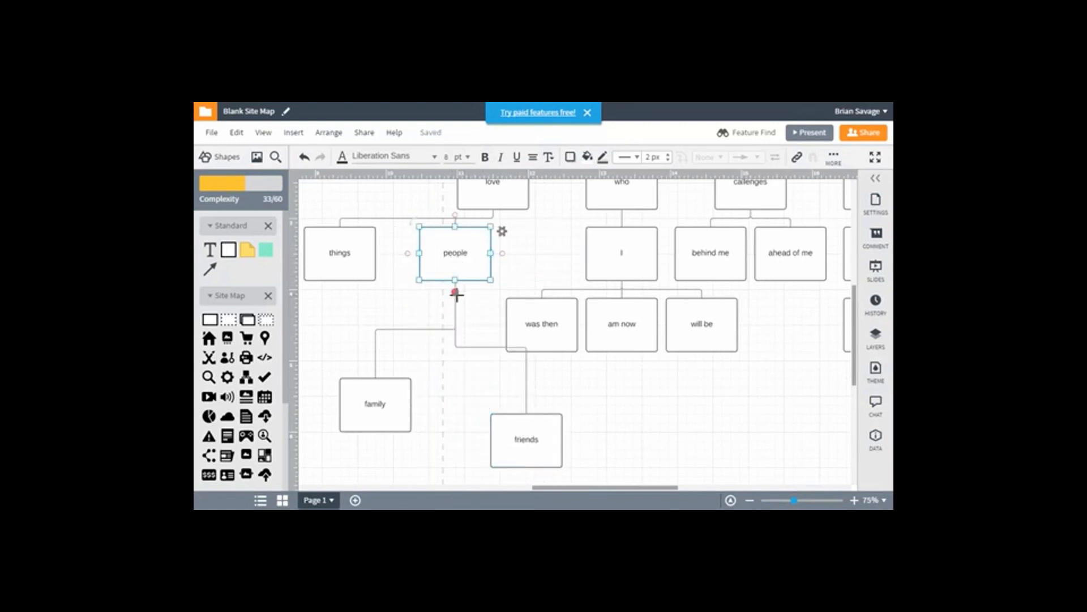
drag(456, 281, 457, 363)
click(467, 306)
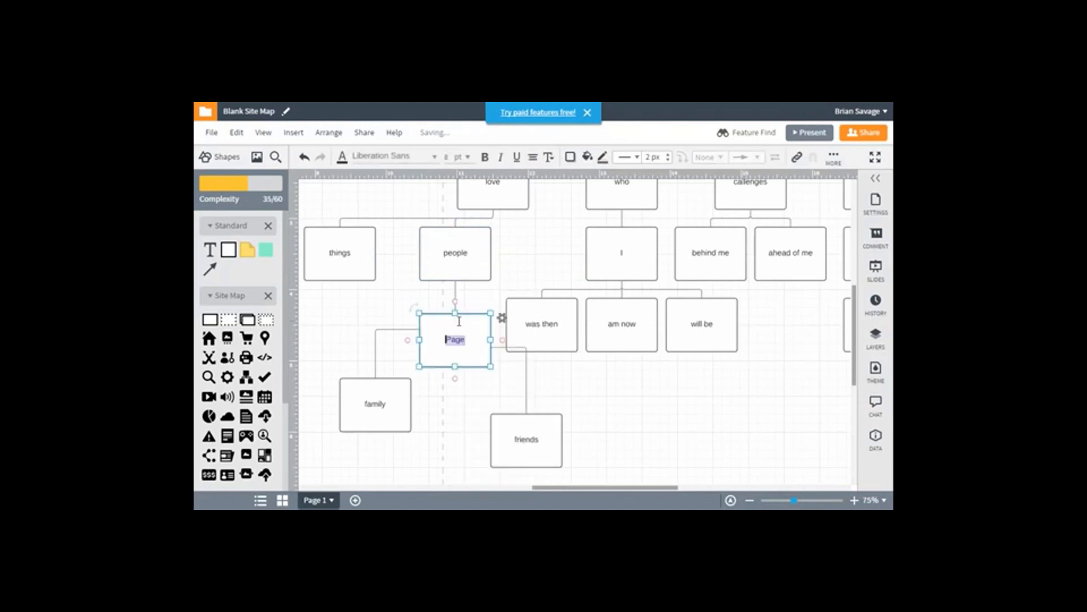
text(others)
click(518, 281)
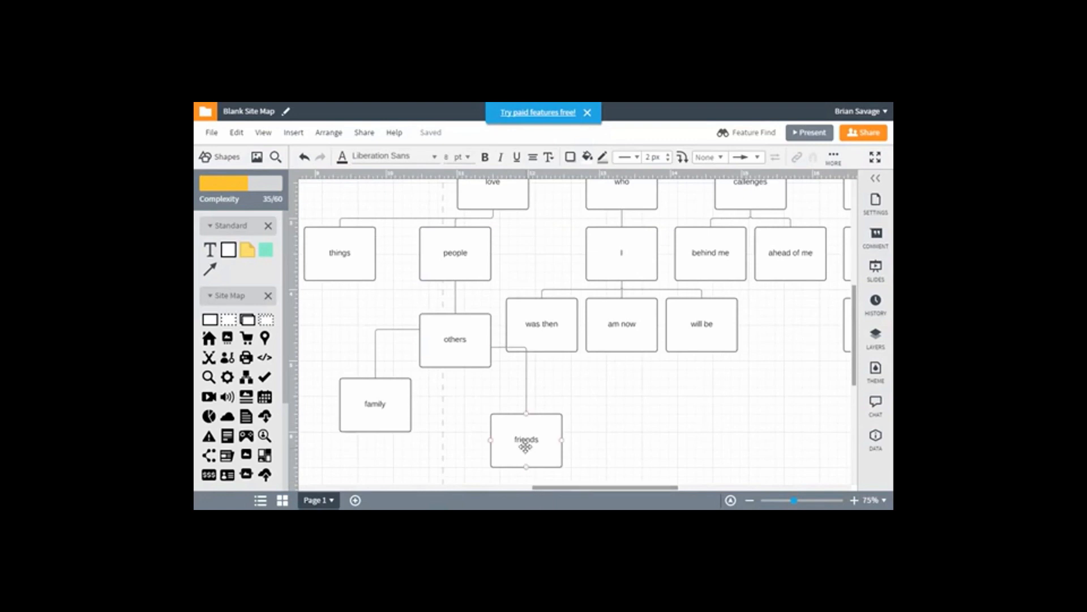
Clean up the layout of the whole page tree from the "friends" page's settings
click(526, 444)
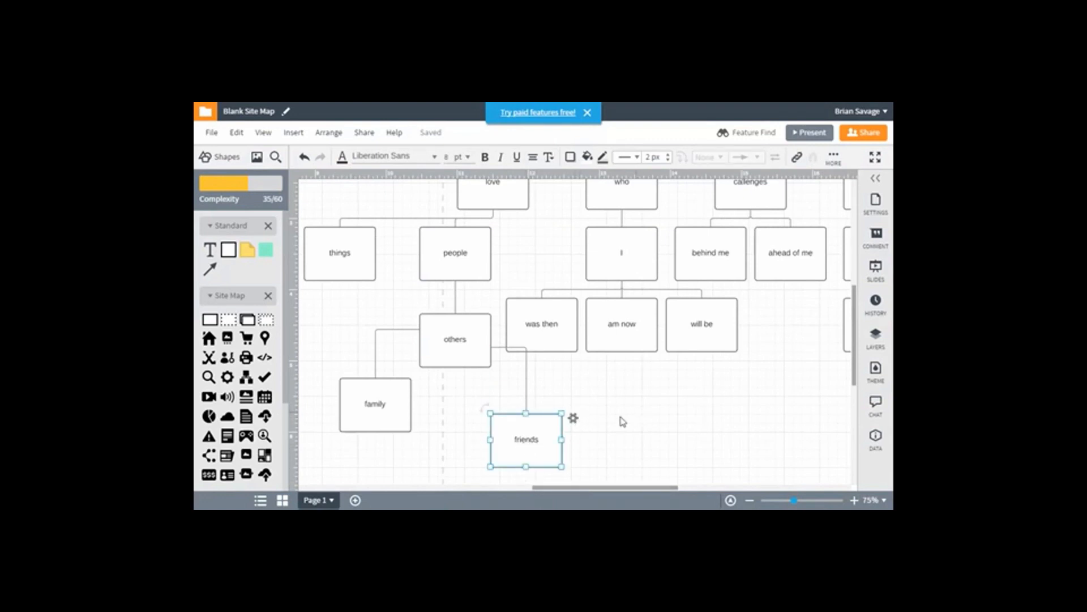
scroll(589, 422, down, 1)
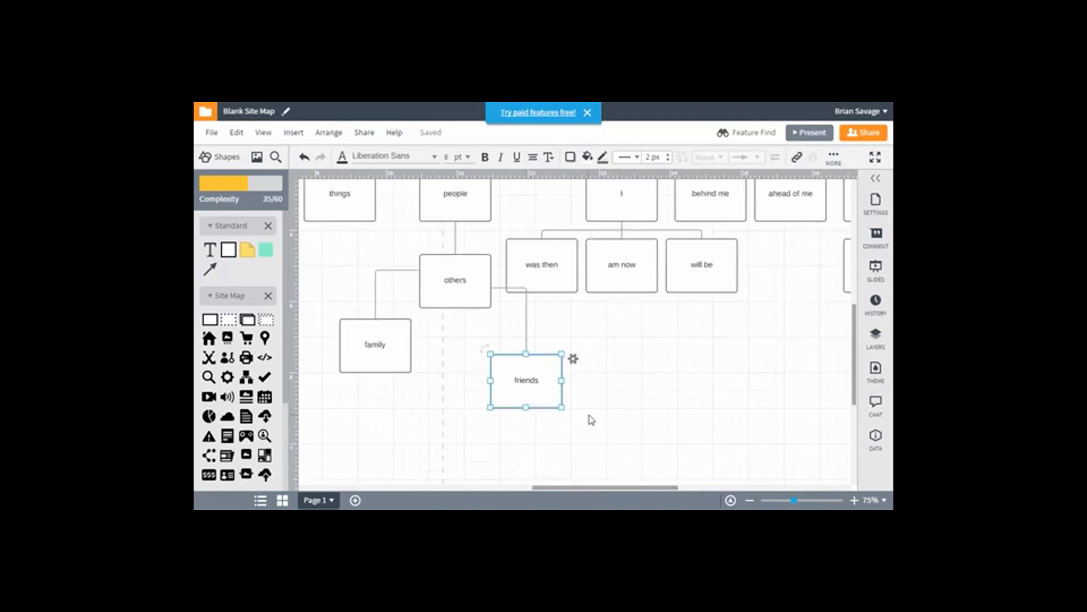
click(573, 359)
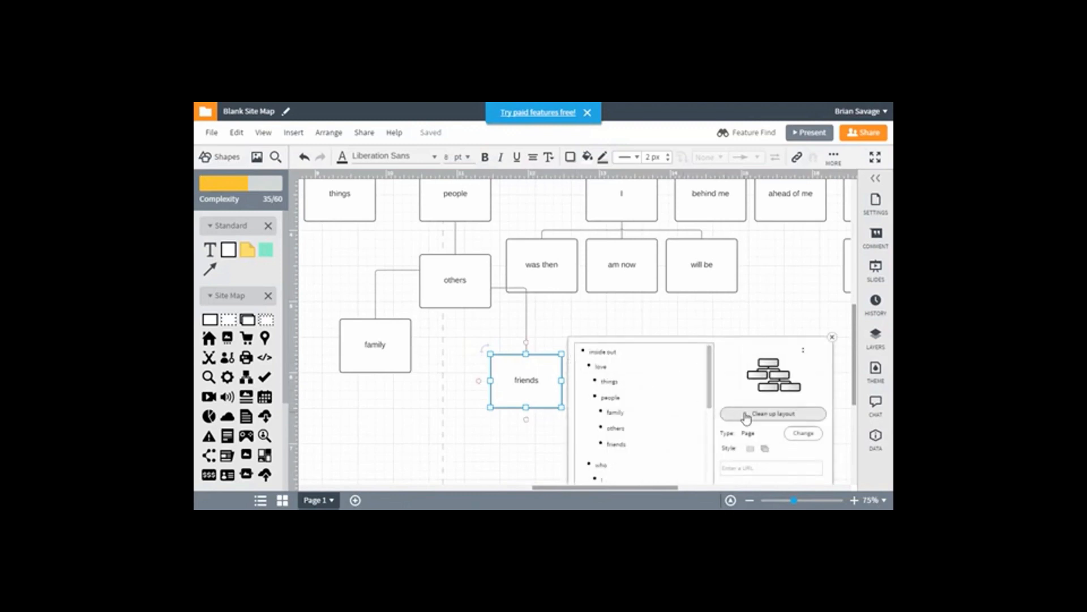
click(746, 415)
click(477, 384)
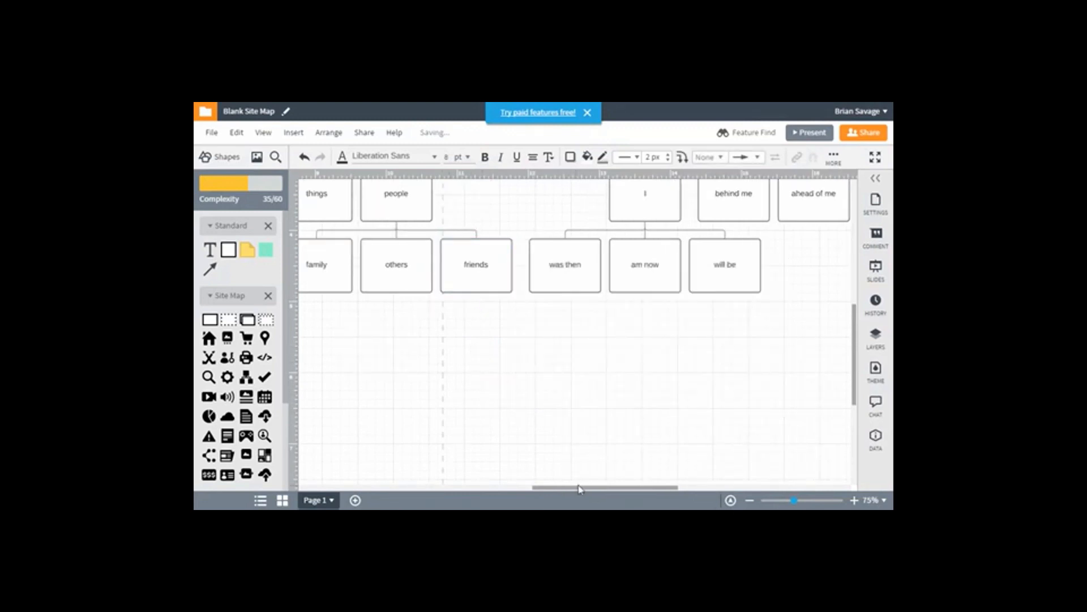
Switch the tree layout from the "things" page's settings to the style that stacks lowest-level pages vertically beneath their parent
drag(579, 488, 552, 488)
scroll(551, 434, up, 2)
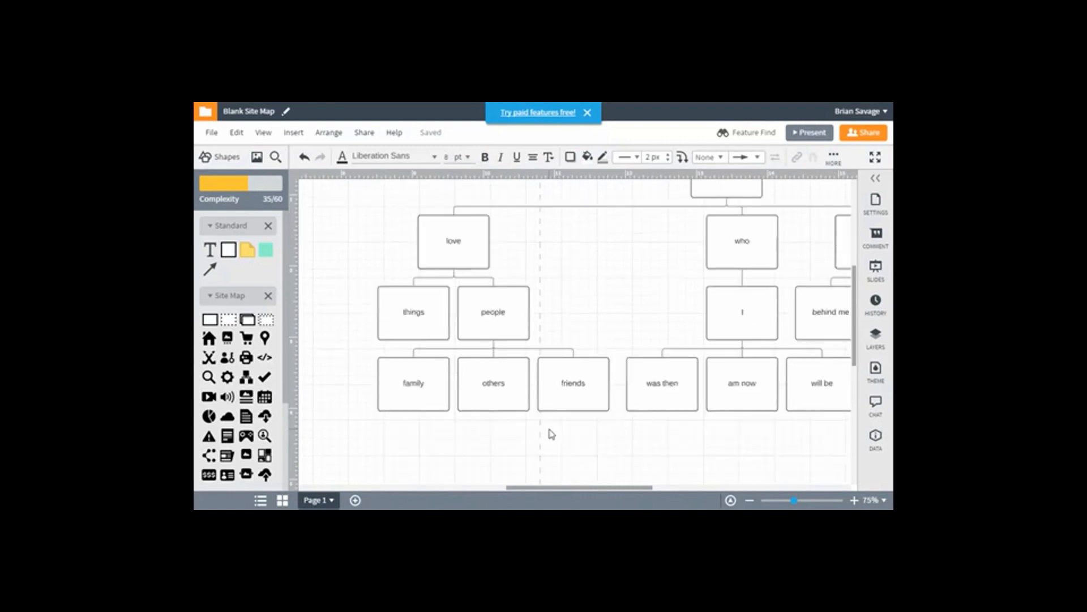
scroll(550, 434, down, 1)
scroll(550, 435, up, 1)
click(412, 328)
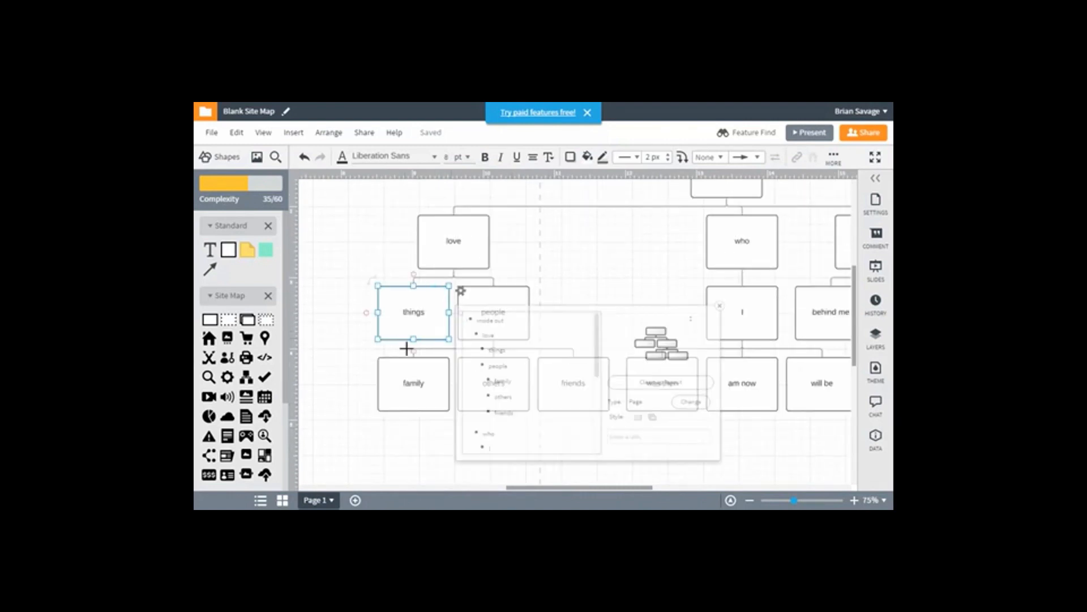
click(570, 262)
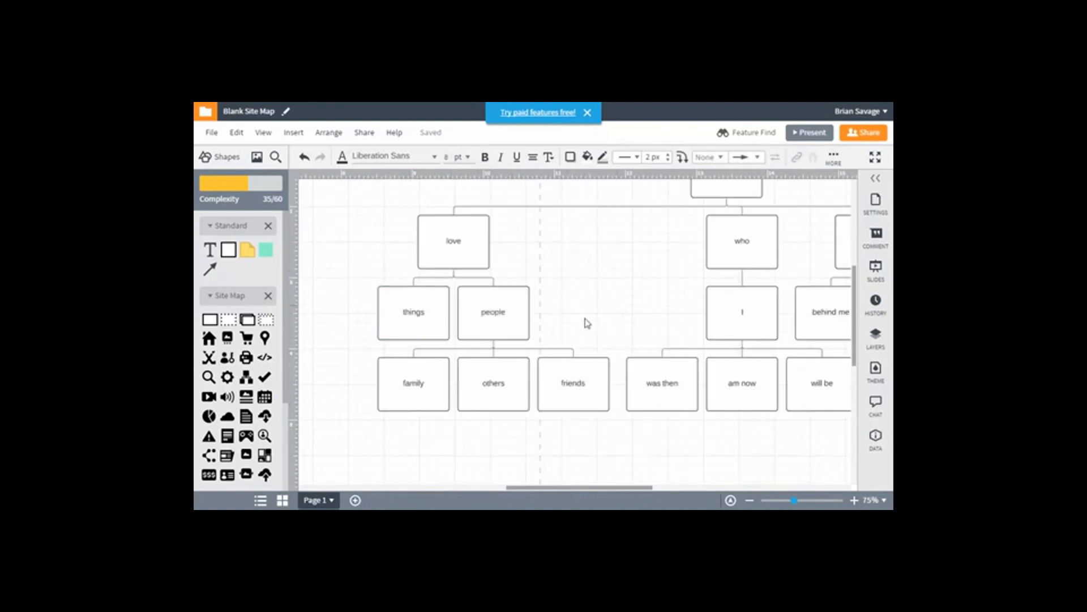
click(422, 315)
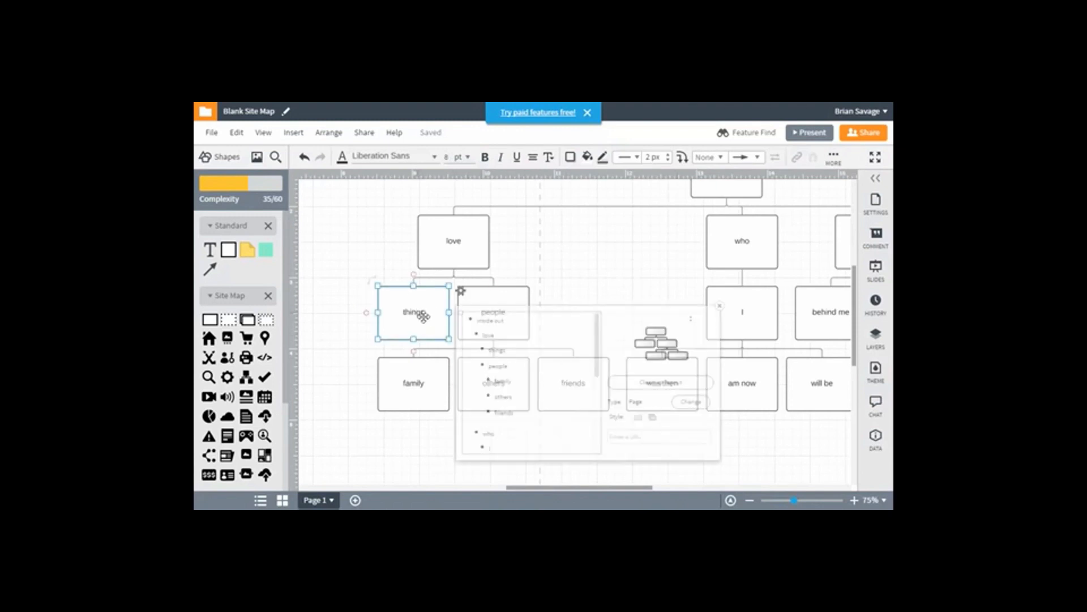
click(662, 377)
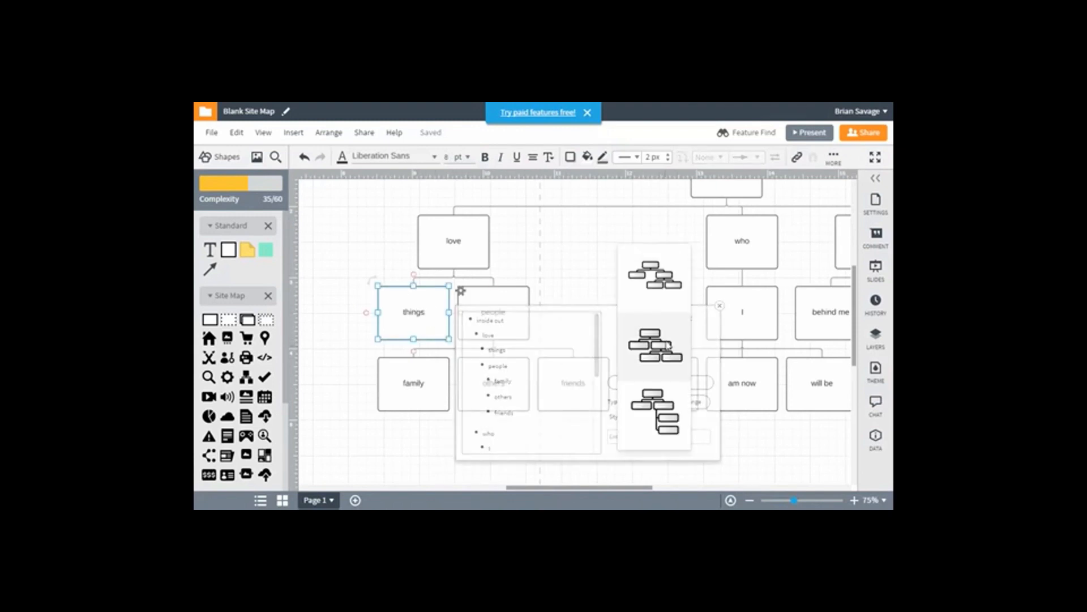
click(667, 353)
click(403, 342)
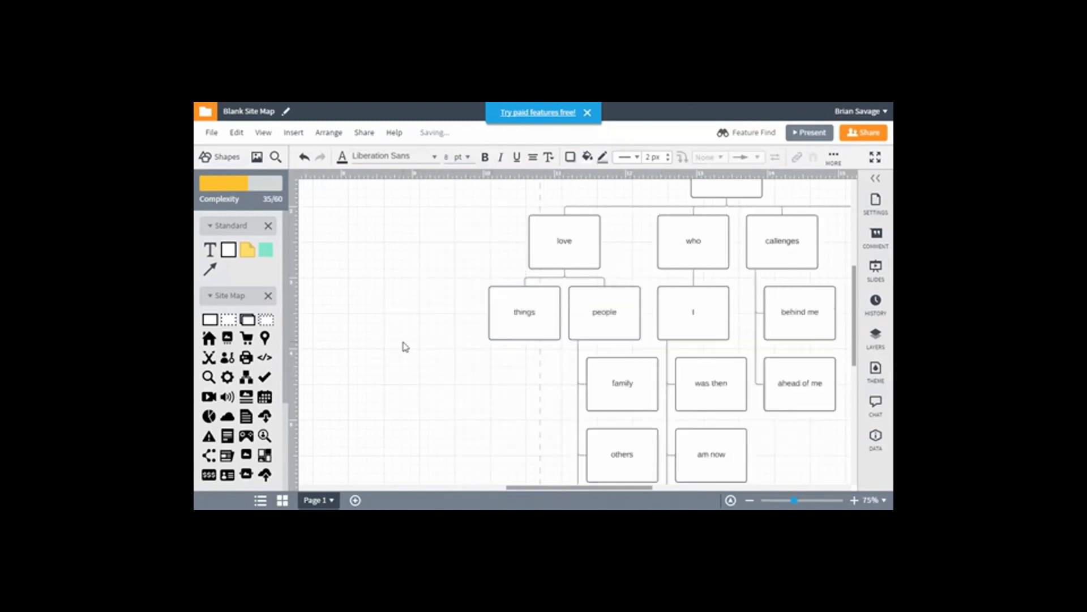
Add a page connected below "things", move it to the free area on the left and label it "music"
scroll(535, 333, down, 3)
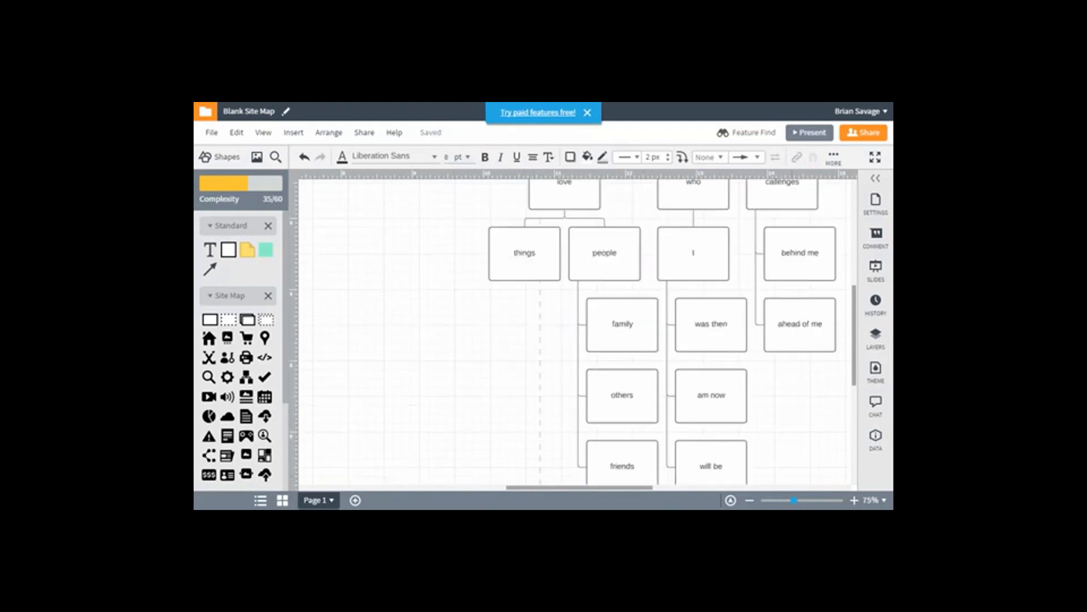
drag(616, 487, 563, 486)
scroll(648, 432, up, 2)
scroll(648, 431, down, 2)
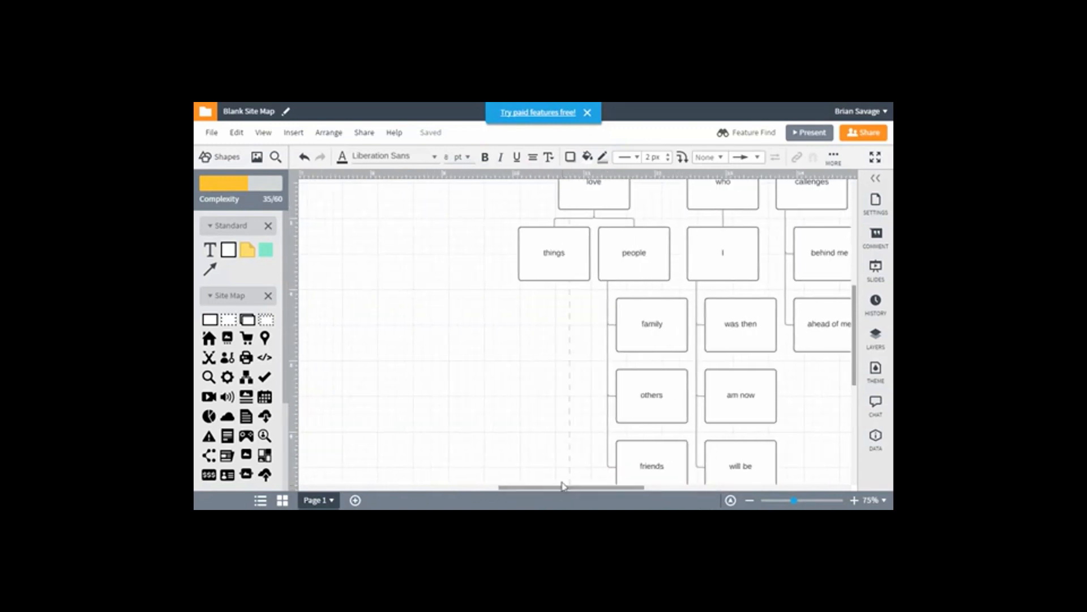
click(548, 267)
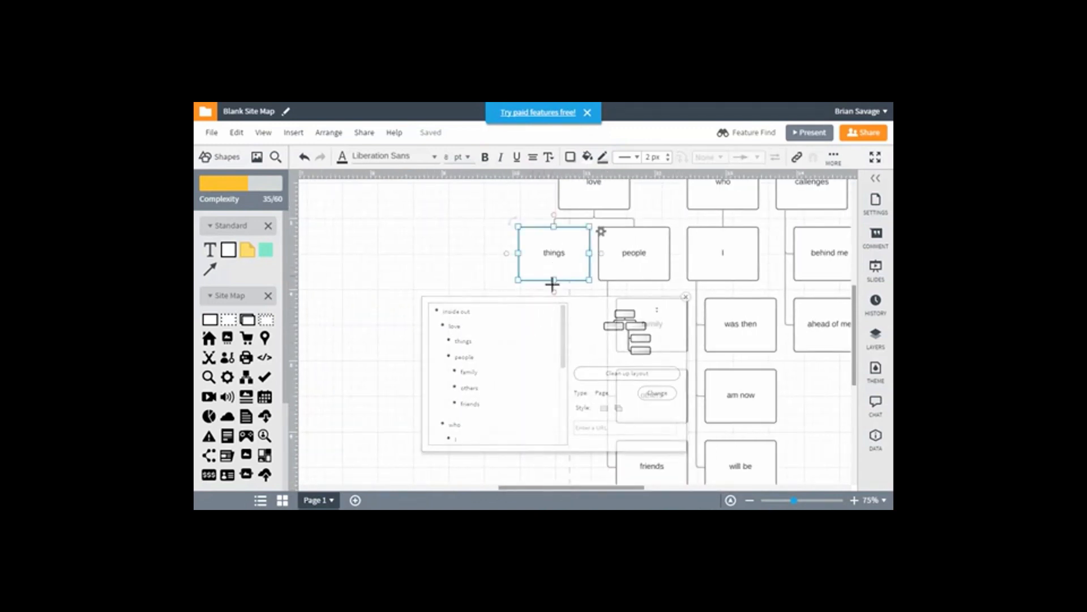
drag(552, 285, 554, 313)
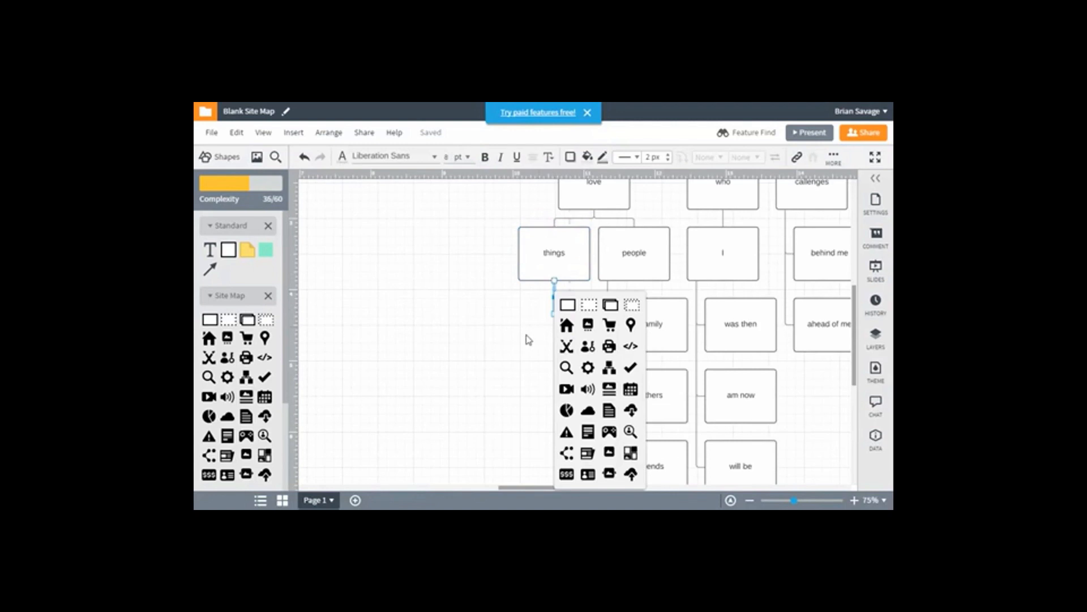
click(568, 306)
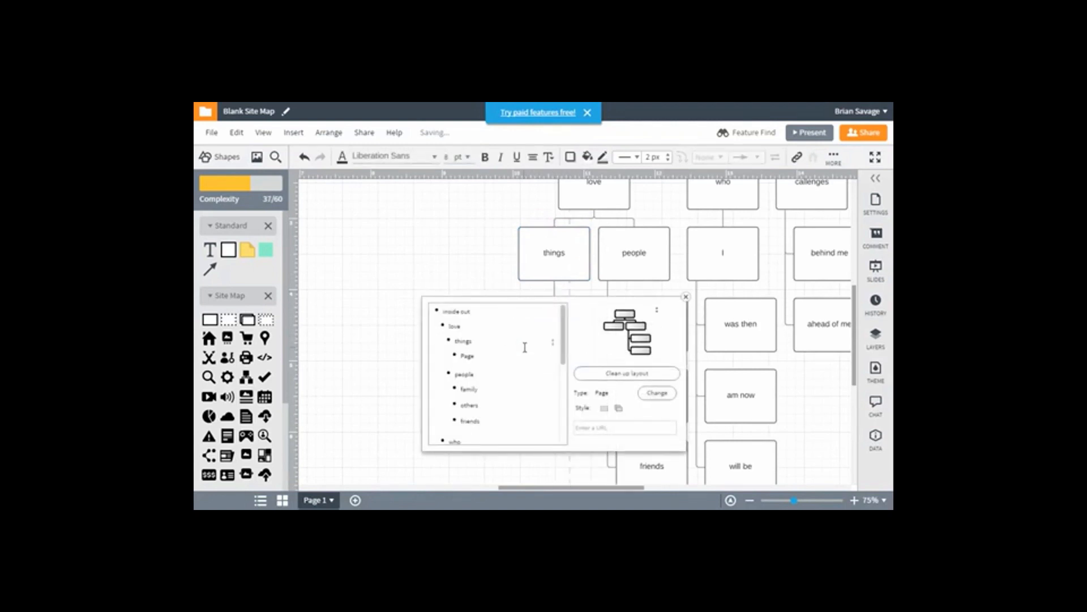
click(497, 284)
drag(555, 347, 434, 340)
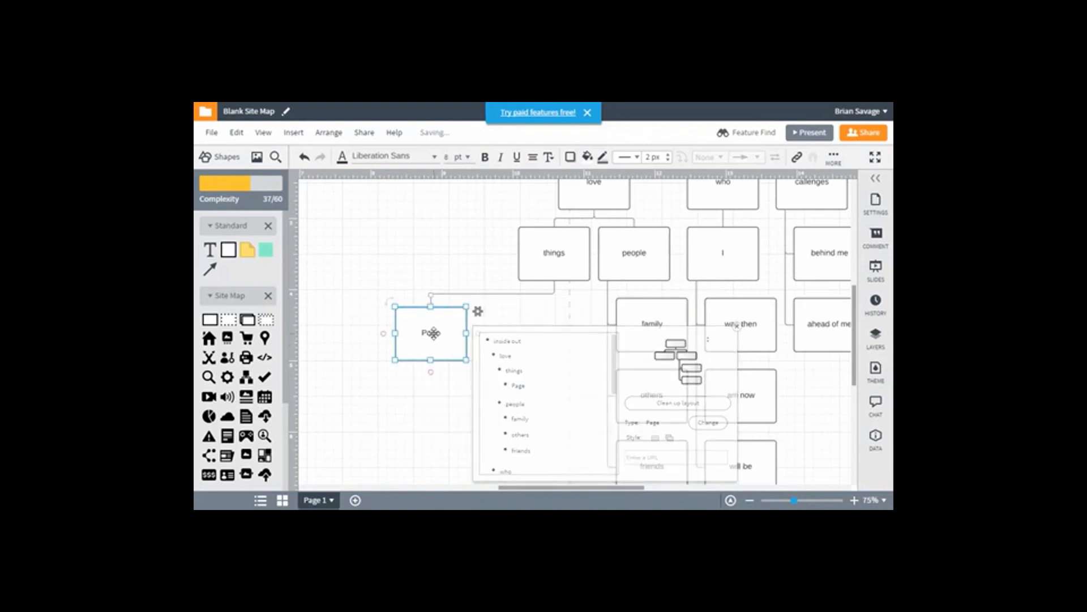
double_click(432, 333)
text(music)
click(478, 256)
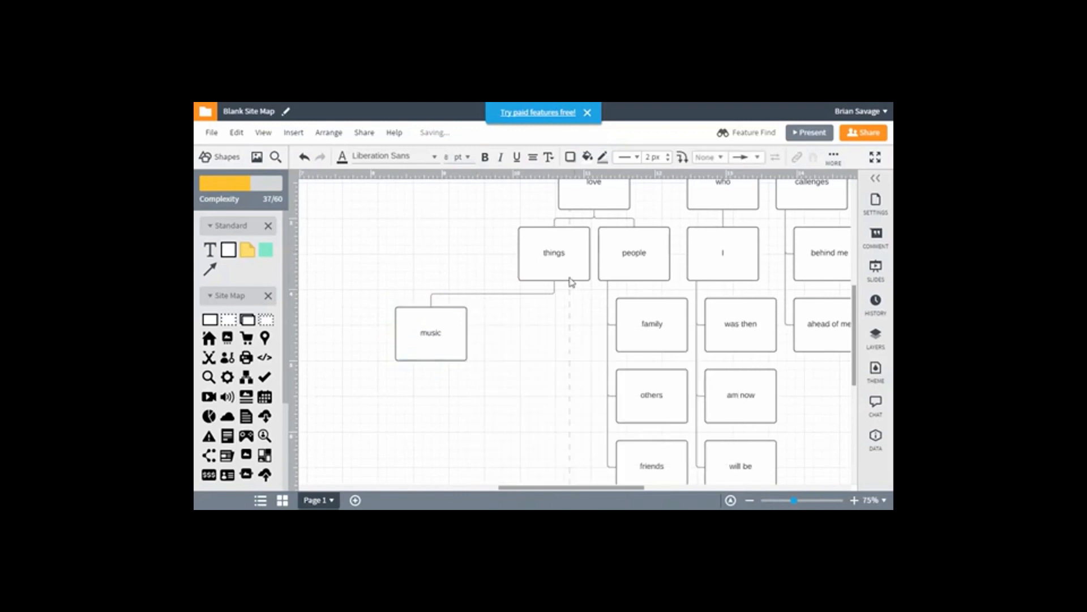
Add a second page connected below "things", move it beneath "music" and label it "movies"
click(562, 255)
drag(555, 288, 554, 313)
click(569, 311)
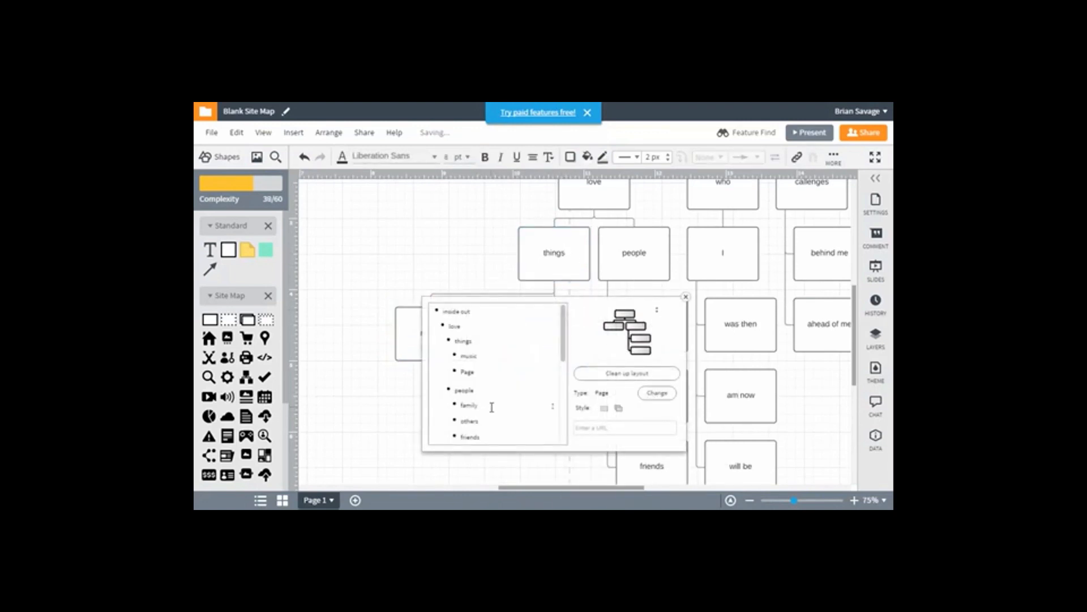
drag(541, 339, 429, 430)
double_click(430, 431)
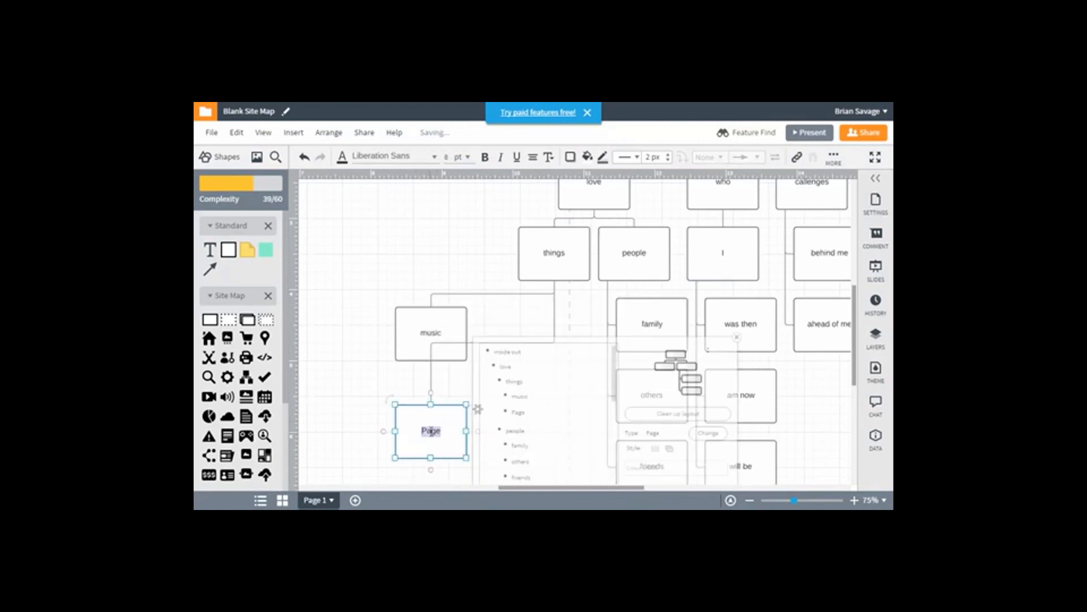
text(mi)
click(351, 372)
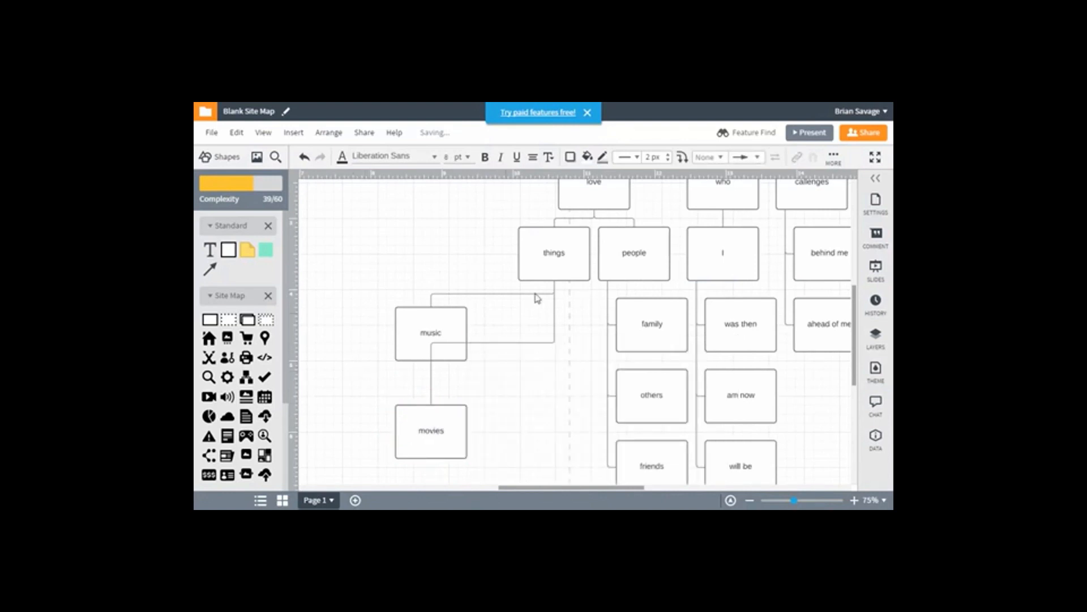
Add a third page connected below "things", move it down beside "movies" and label it "books"
click(561, 267)
drag(554, 291, 557, 297)
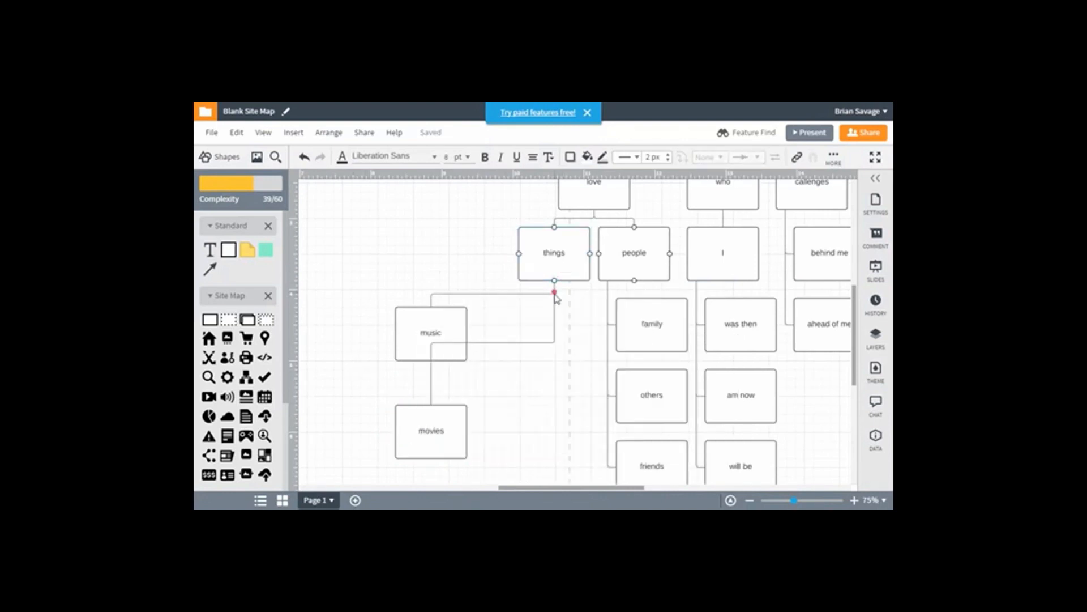
click(565, 304)
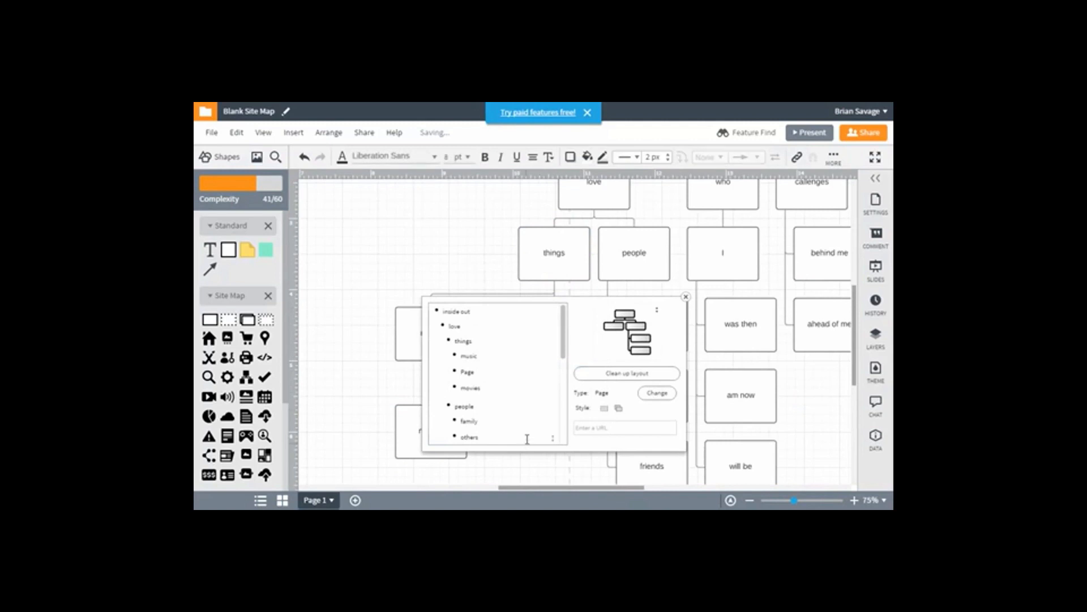
click(447, 238)
drag(544, 345, 542, 430)
double_click(542, 430)
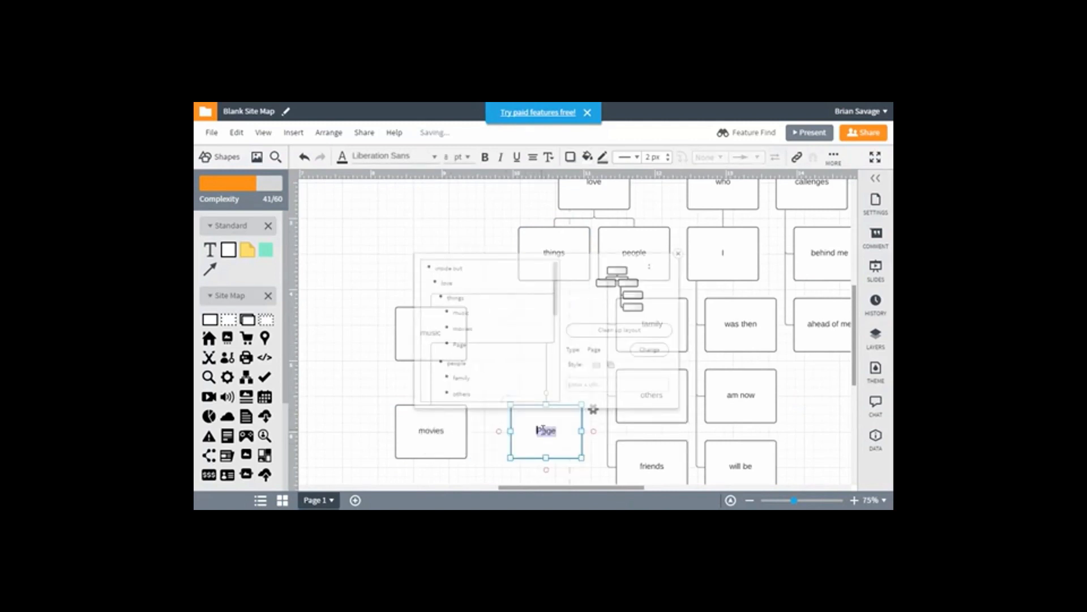
text(books)
click(369, 418)
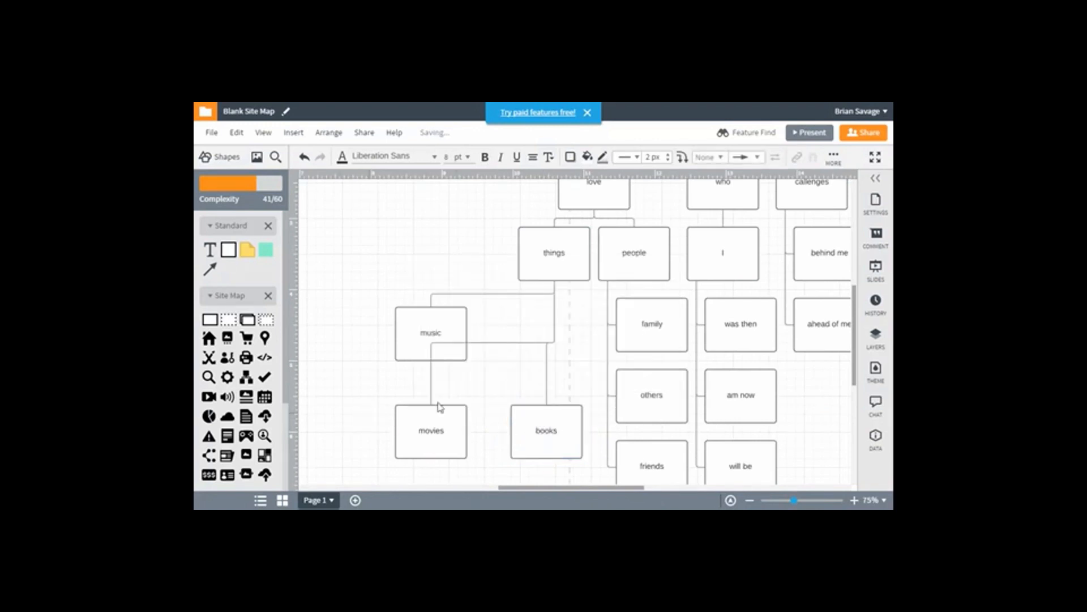
Add a fourth page connected below "things", move it down beneath "books" and label it "websites"
click(566, 253)
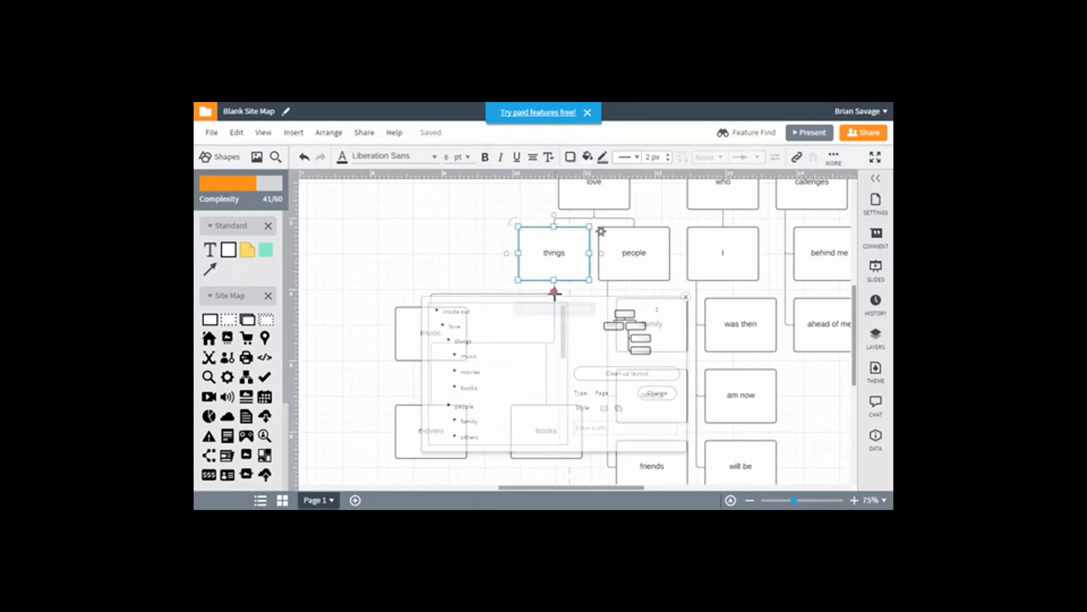
drag(555, 293, 555, 301)
click(566, 313)
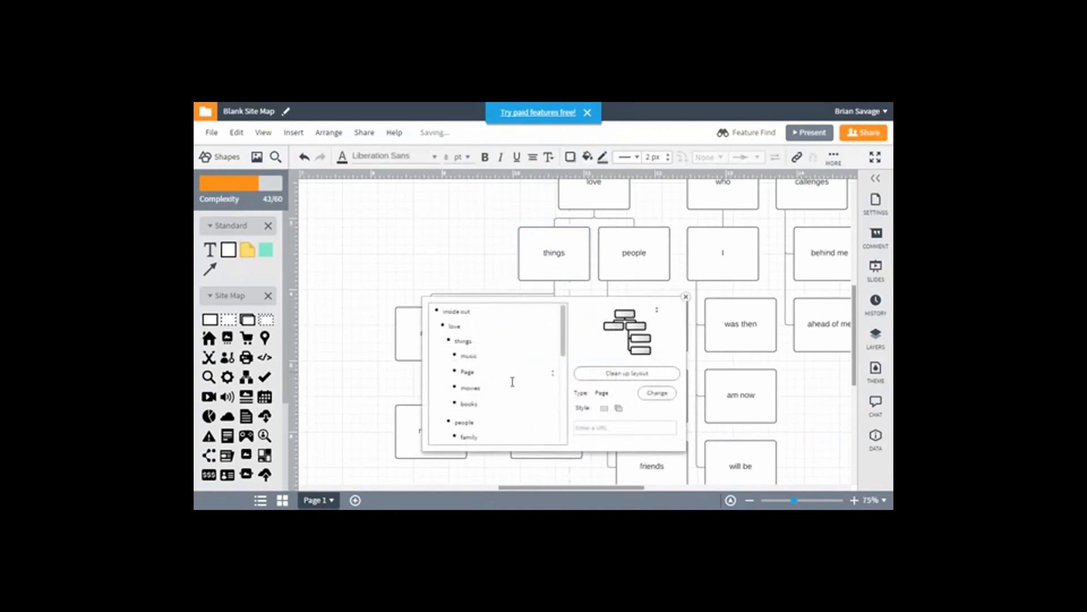
click(552, 346)
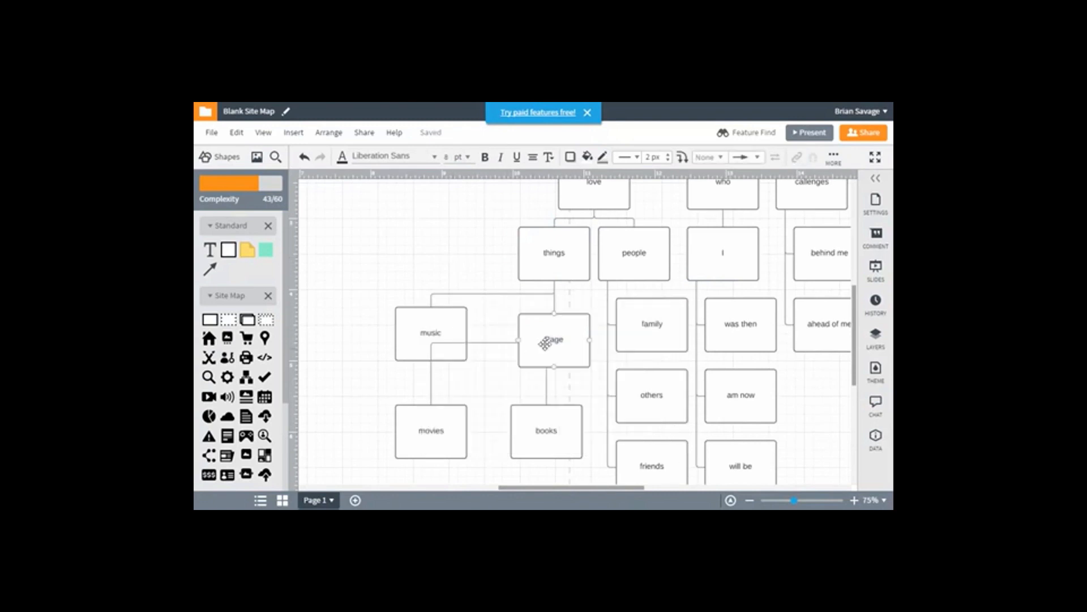
click(466, 234)
drag(552, 342, 566, 435)
double_click(563, 437)
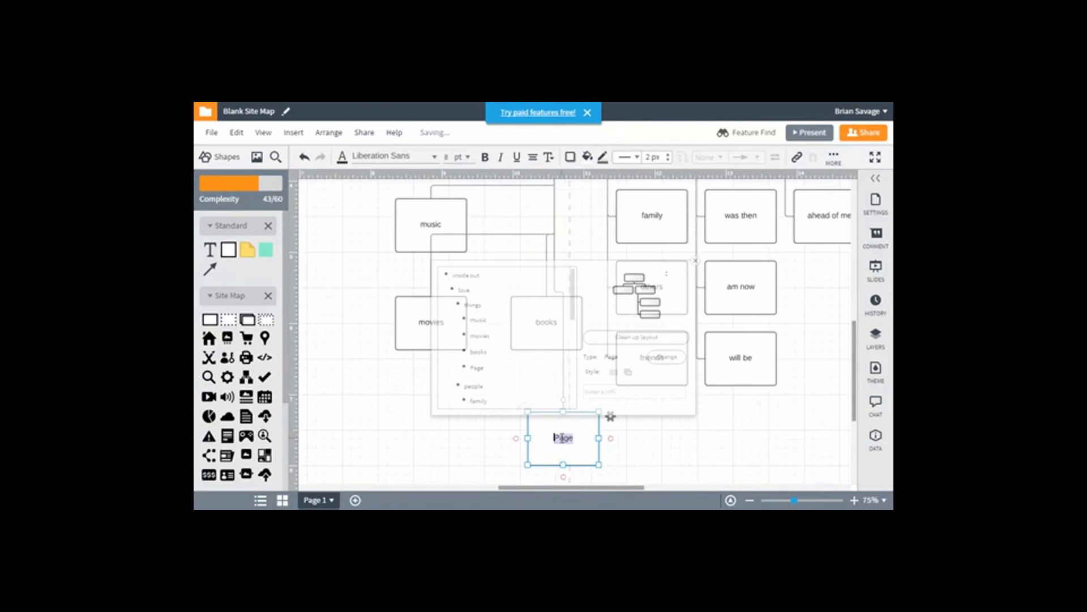
text(websites)
click(653, 454)
Clean up the tree layout from the "websites" page's settings and leave the settings
click(573, 430)
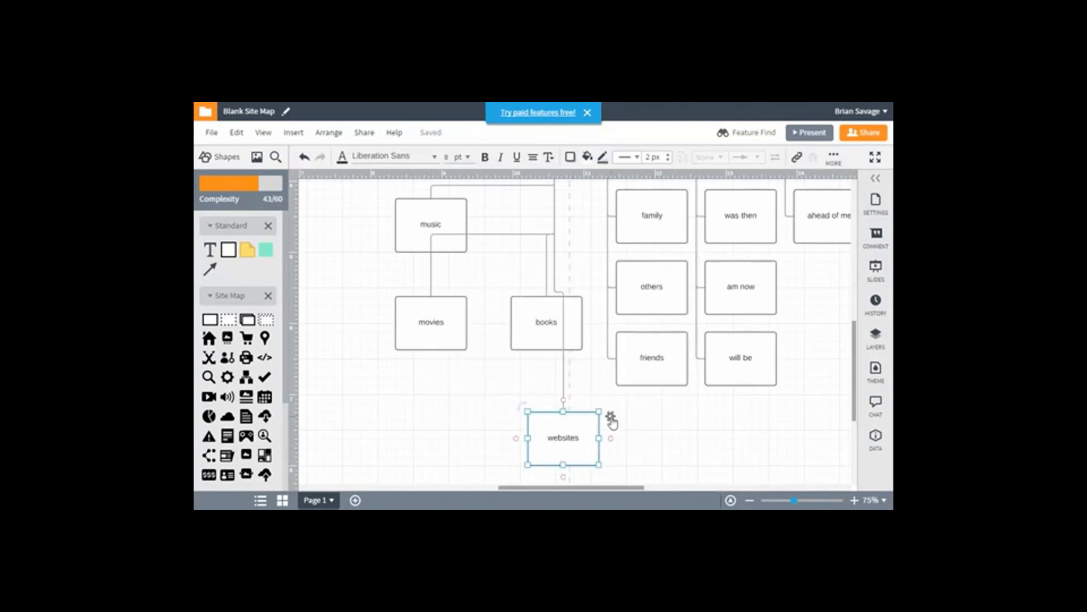
click(611, 418)
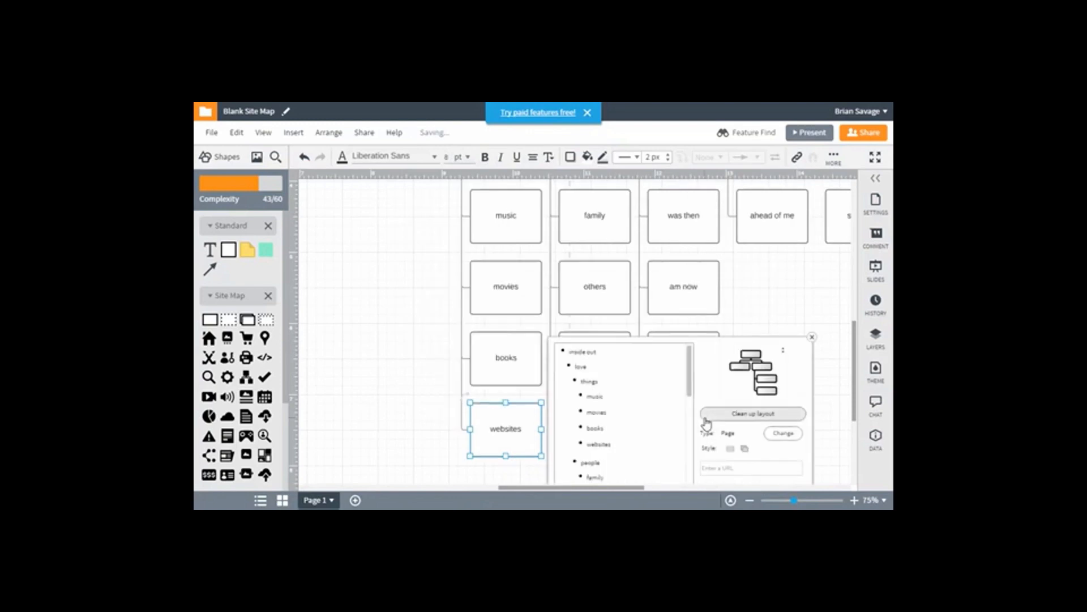
click(769, 300)
Examine the rearranged site map from "inside out" down to the lowest pages, across all four branches
scroll(735, 393, up, 3)
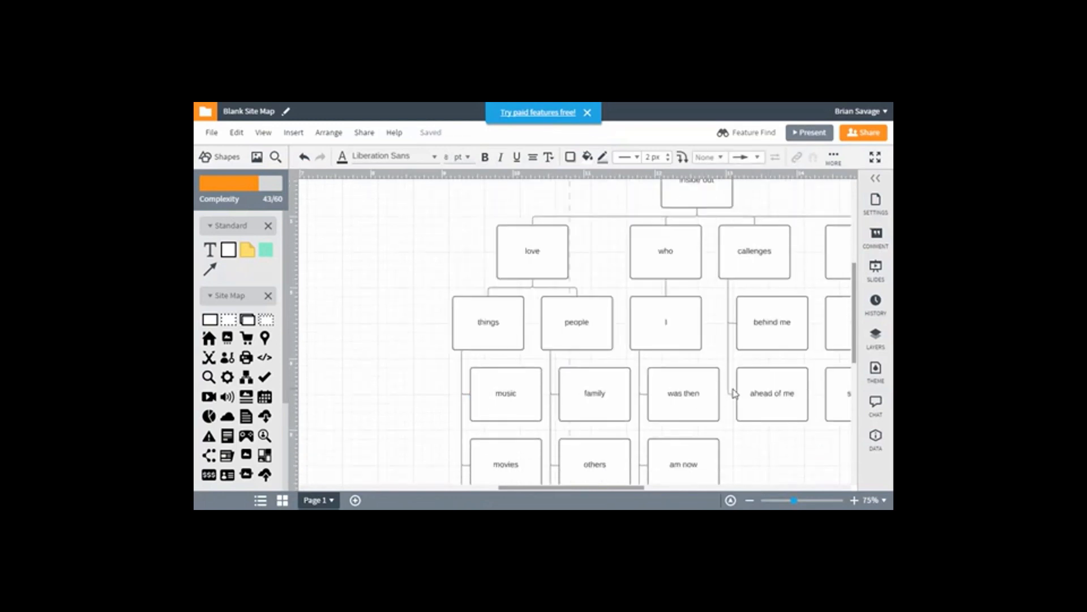
mouse_move(600, 487)
mouse_down()
mouse_move(634, 485)
mouse_move(620, 483)
mouse_up()
scroll(619, 430, up, 2)
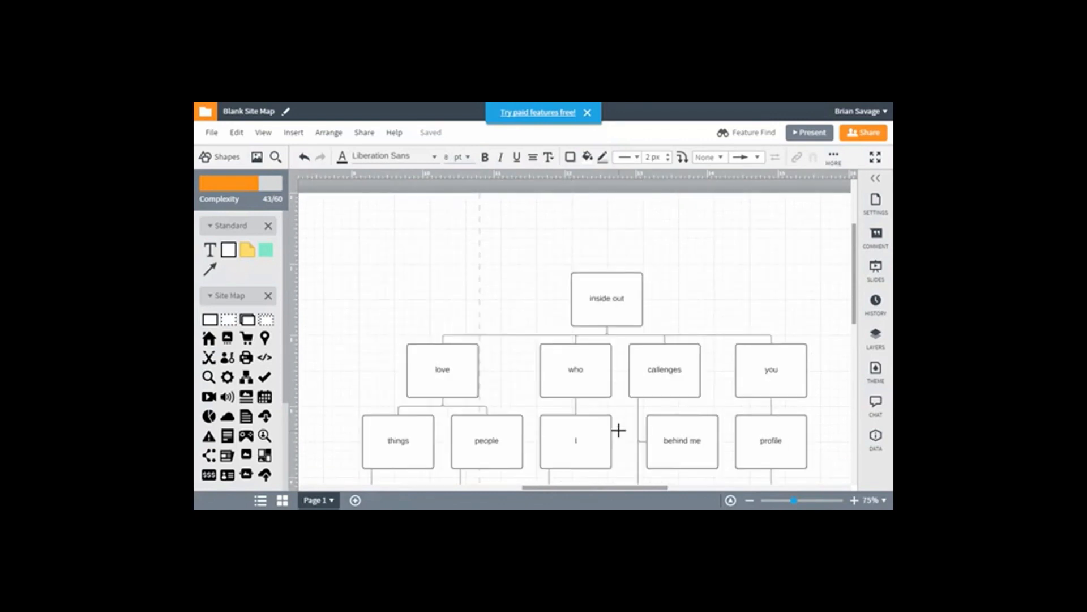
scroll(619, 430, down, 2)
scroll(619, 431, down, 4)
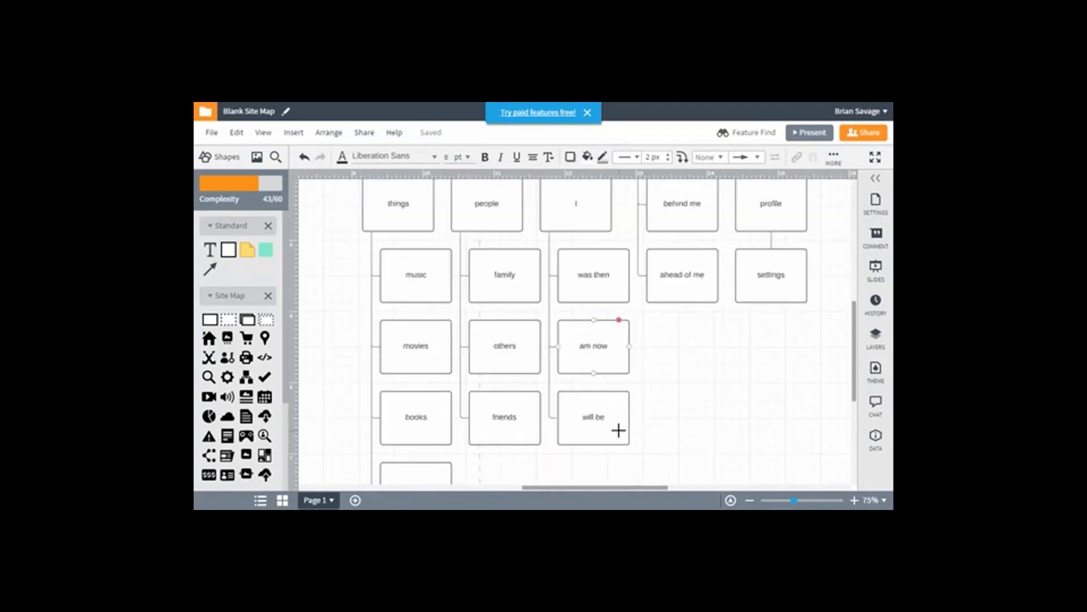
scroll(618, 430, up, 3)
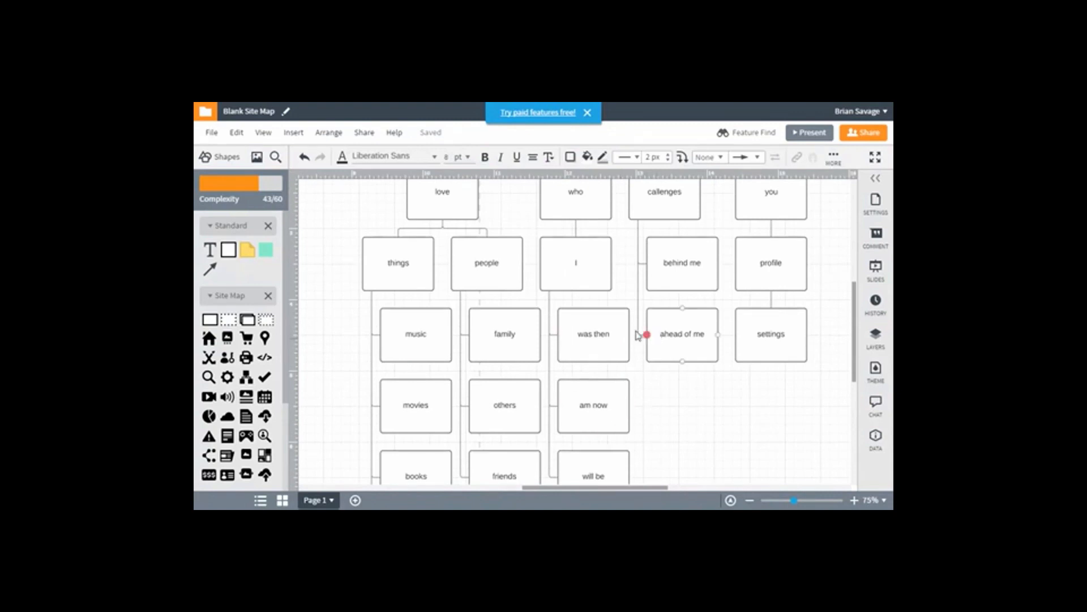
click(690, 342)
scroll(690, 342, up, 1)
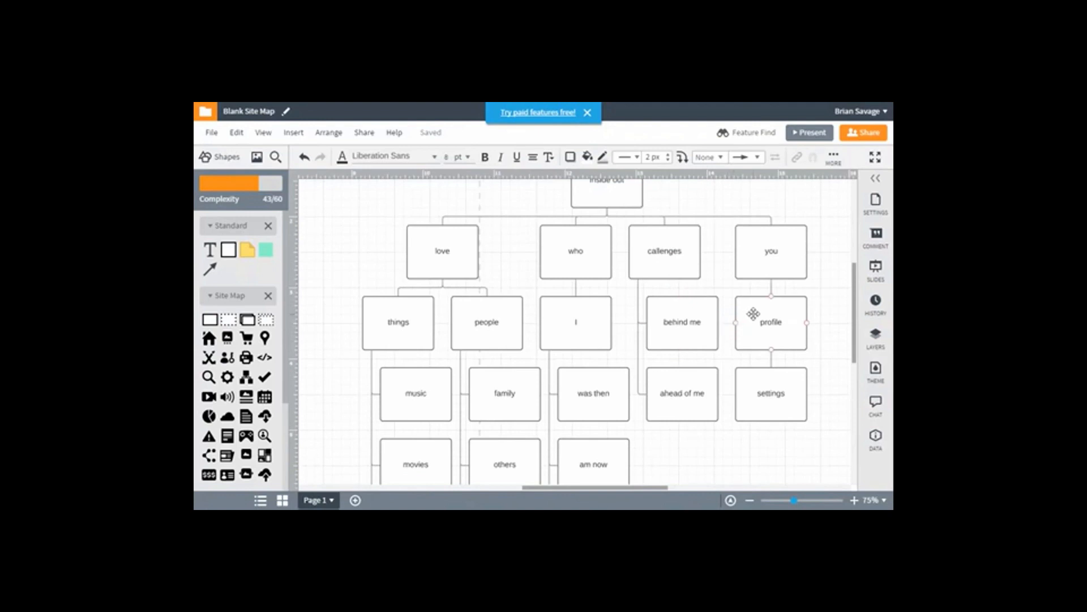
click(753, 313)
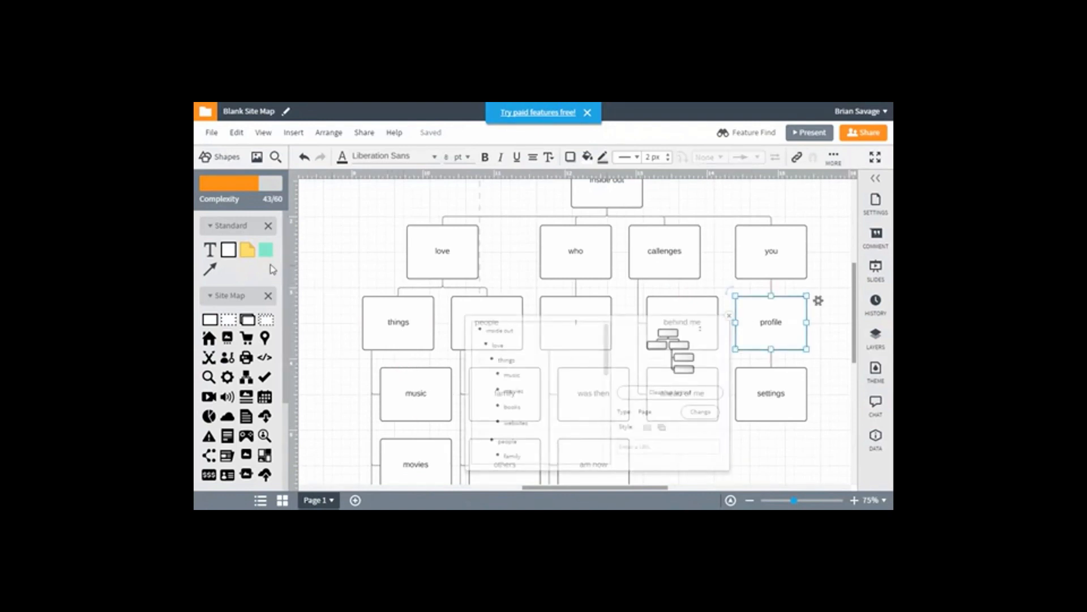
mouse_move(267, 255)
click(325, 274)
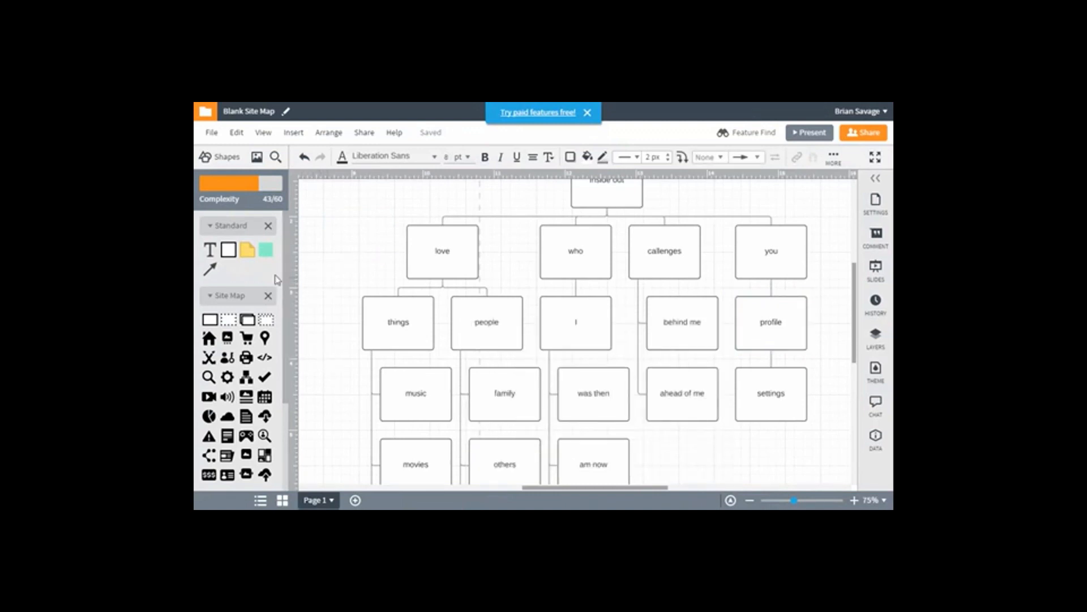
scroll(275, 276, down, 2)
scroll(272, 274, down, 1)
scroll(273, 274, up, 3)
scroll(651, 249, up, 1)
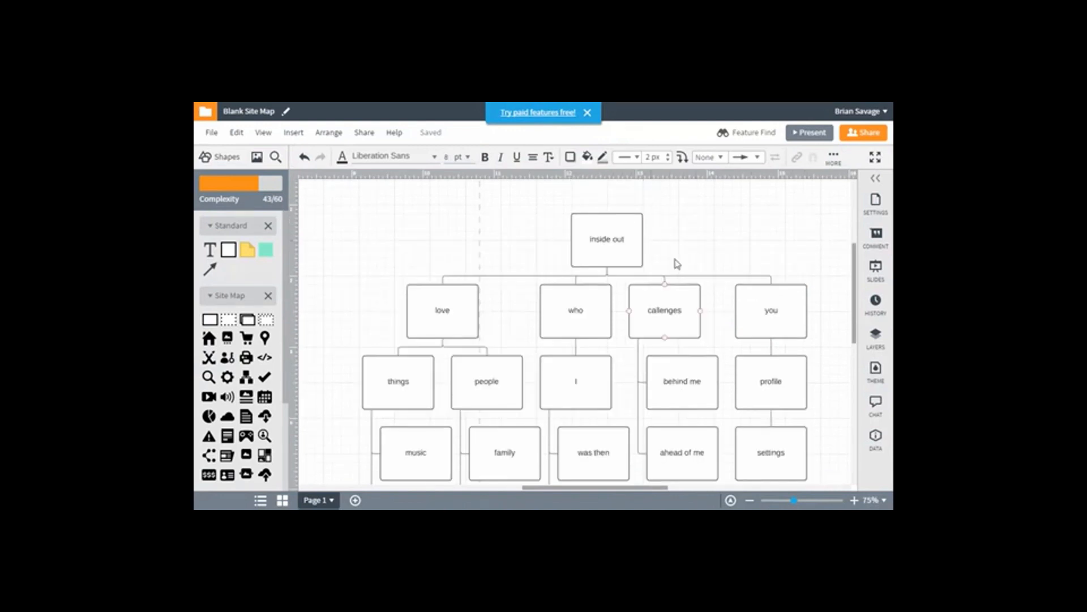
Fill the "profile" page under "you" with light red and deselect it
click(766, 314)
click(771, 378)
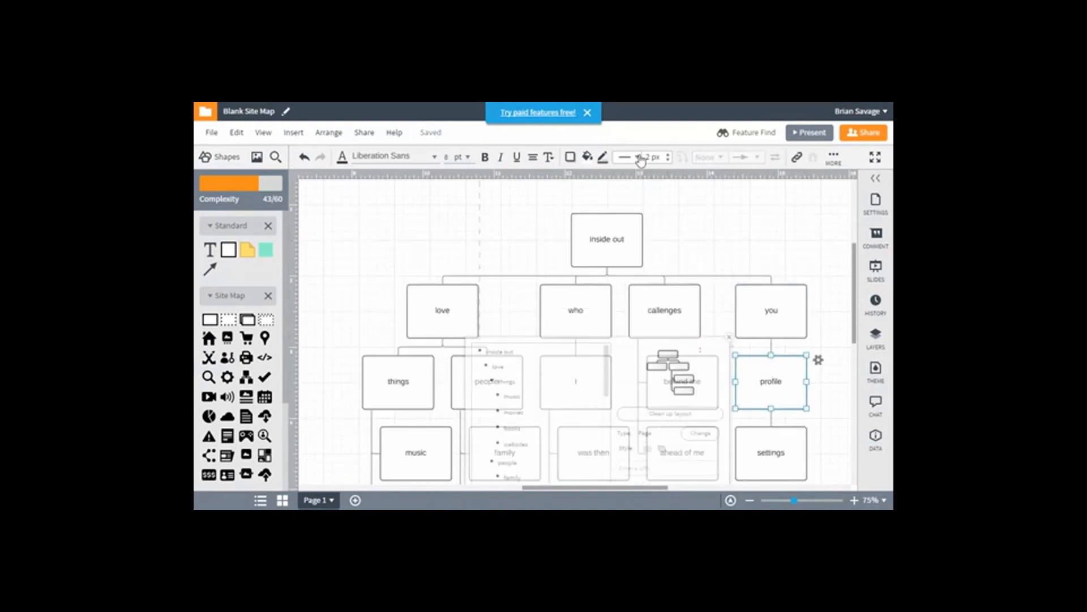
click(587, 157)
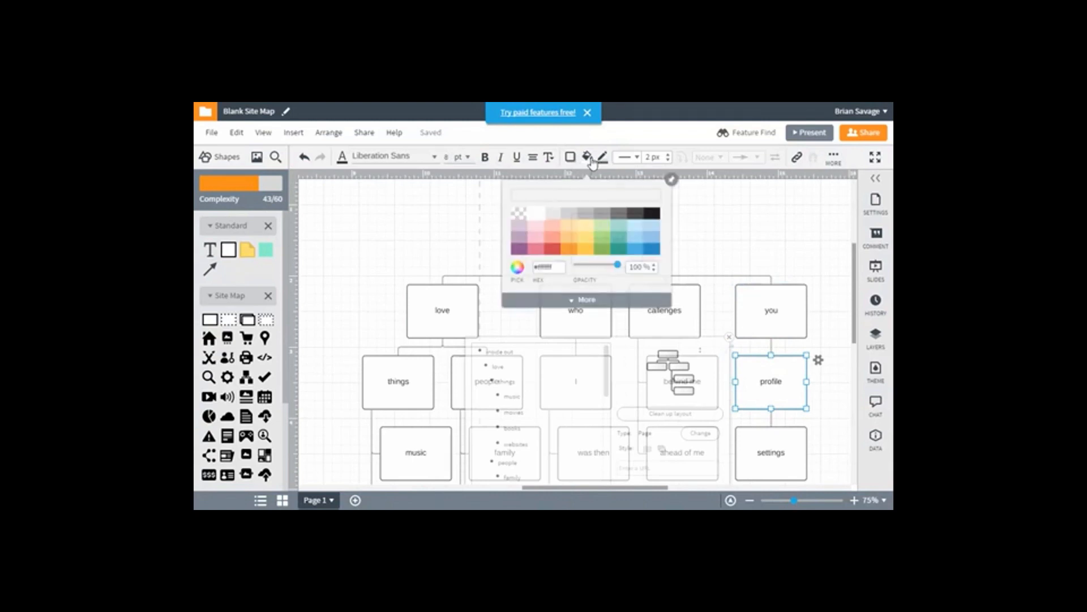
click(556, 242)
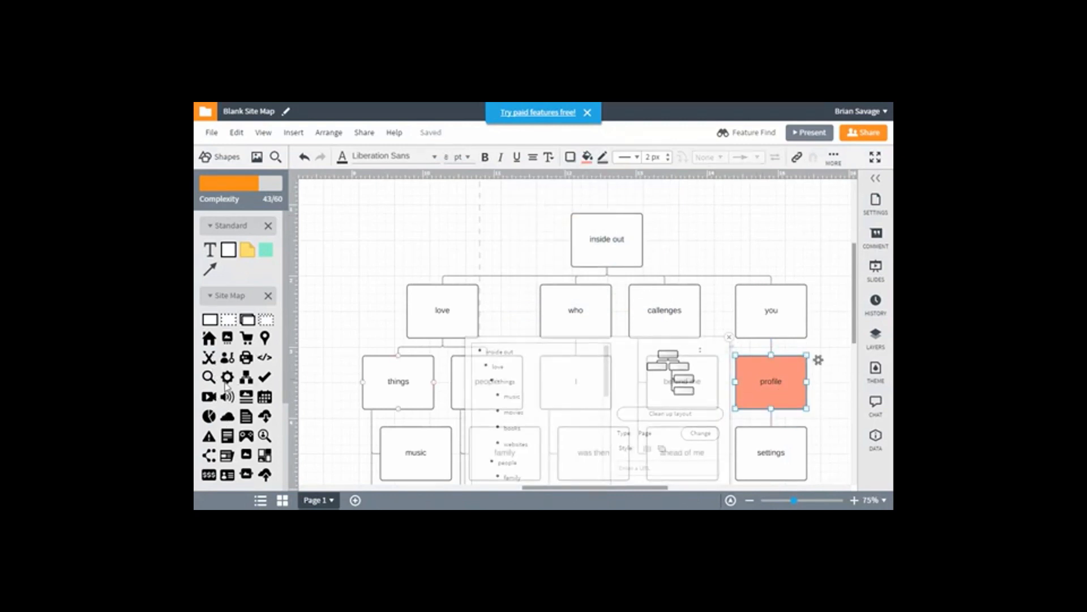
mouse_move(227, 364)
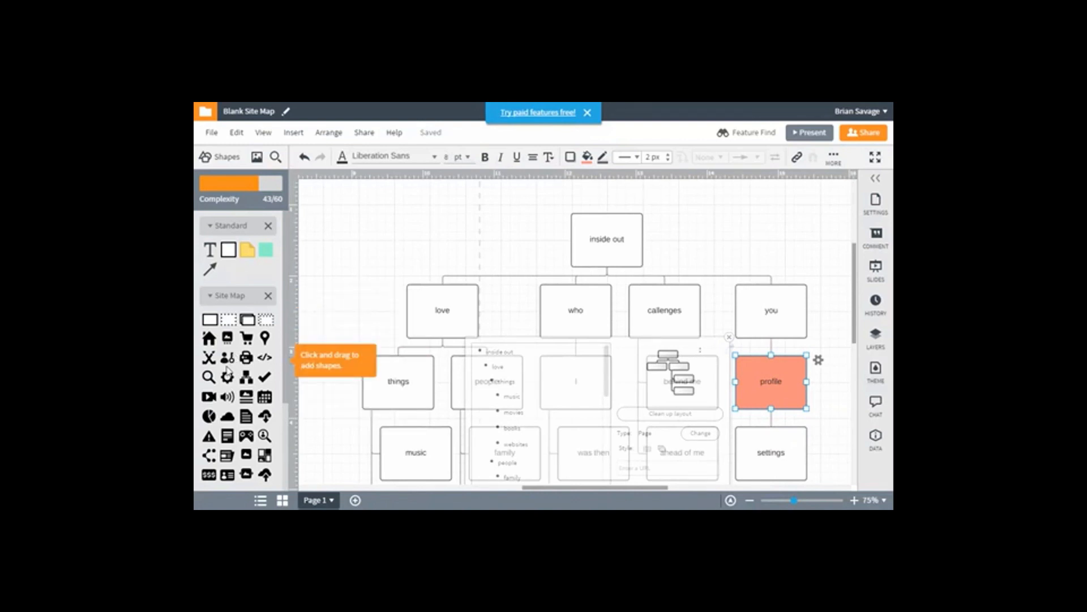
click(366, 314)
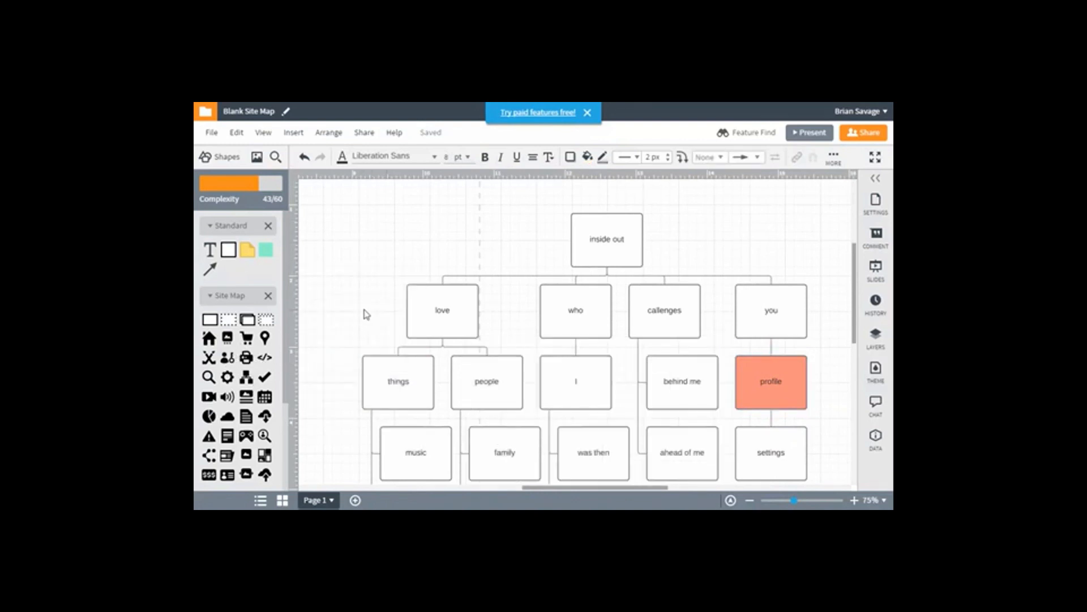
Review the levels of the site map above and below the coloured "profile" page
scroll(769, 293, down, 4)
scroll(769, 292, up, 2)
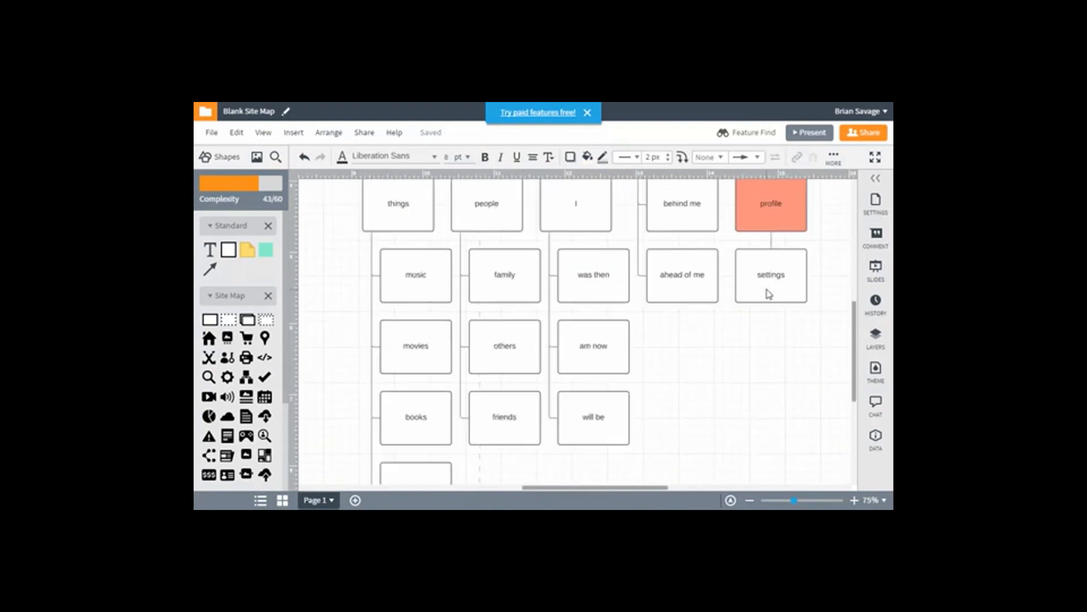
scroll(769, 292, up, 2)
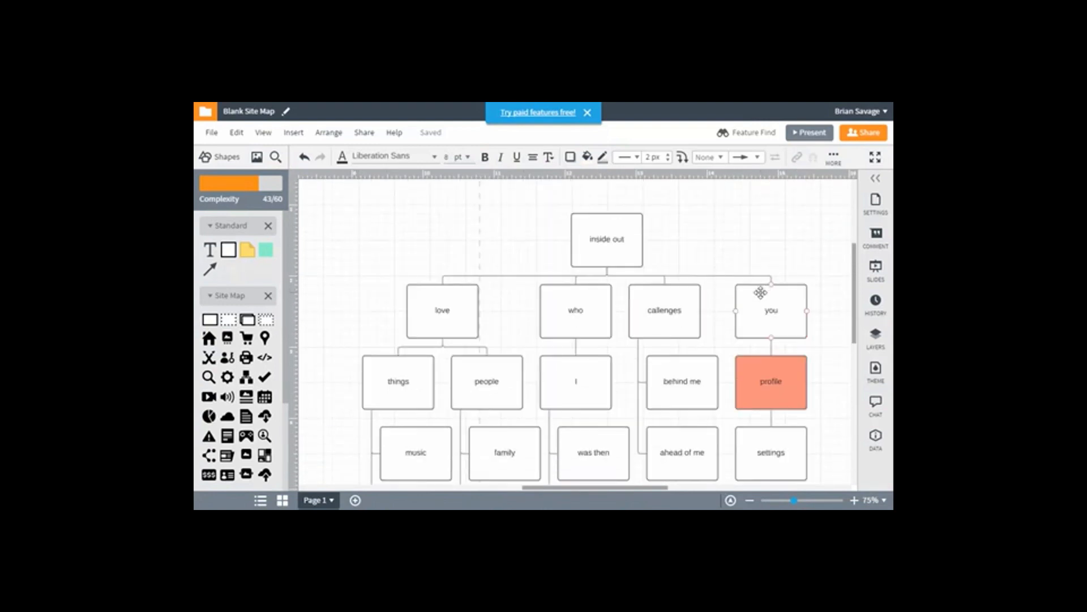
scroll(760, 293, down, 5)
scroll(758, 281, up, 2)
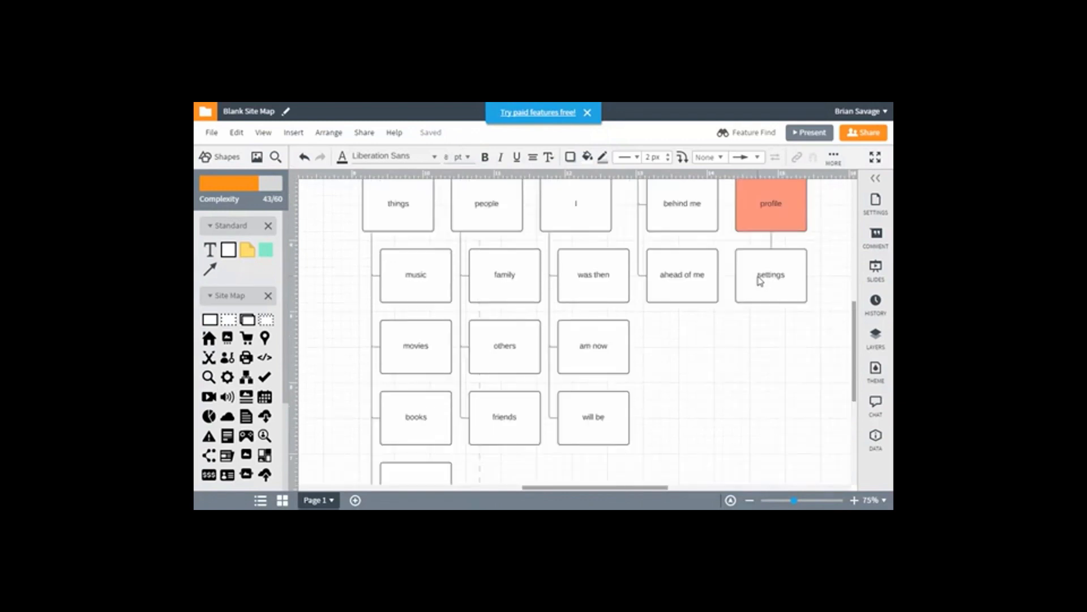
scroll(760, 280, up, 5)
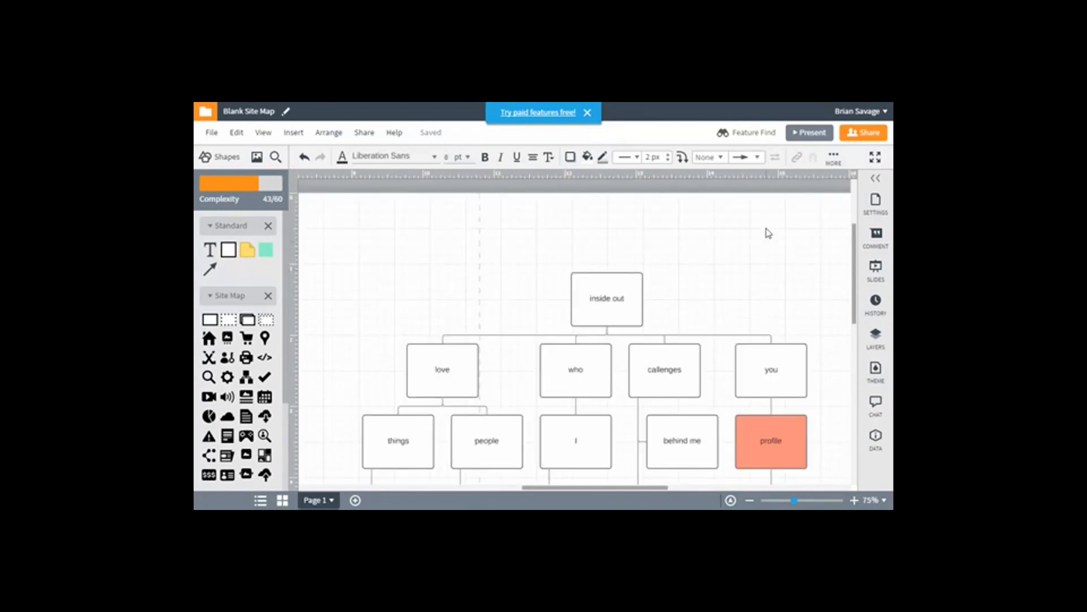
scroll(772, 208, down, 1)
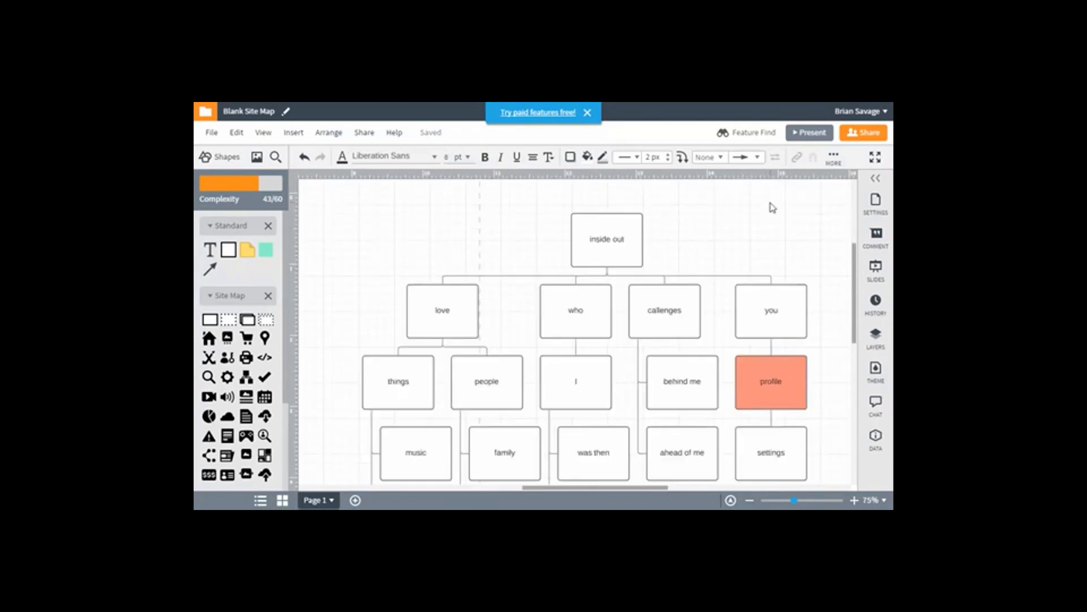
Start sharing the document and save its name as "inside out sitemap - " followed by the author's full name
click(863, 135)
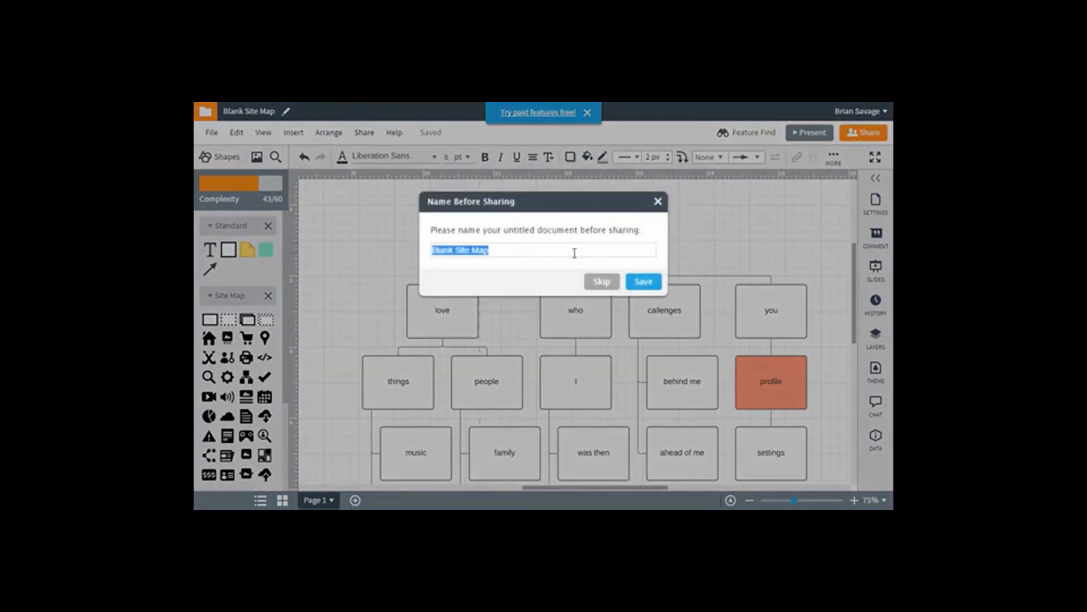
text(inside)
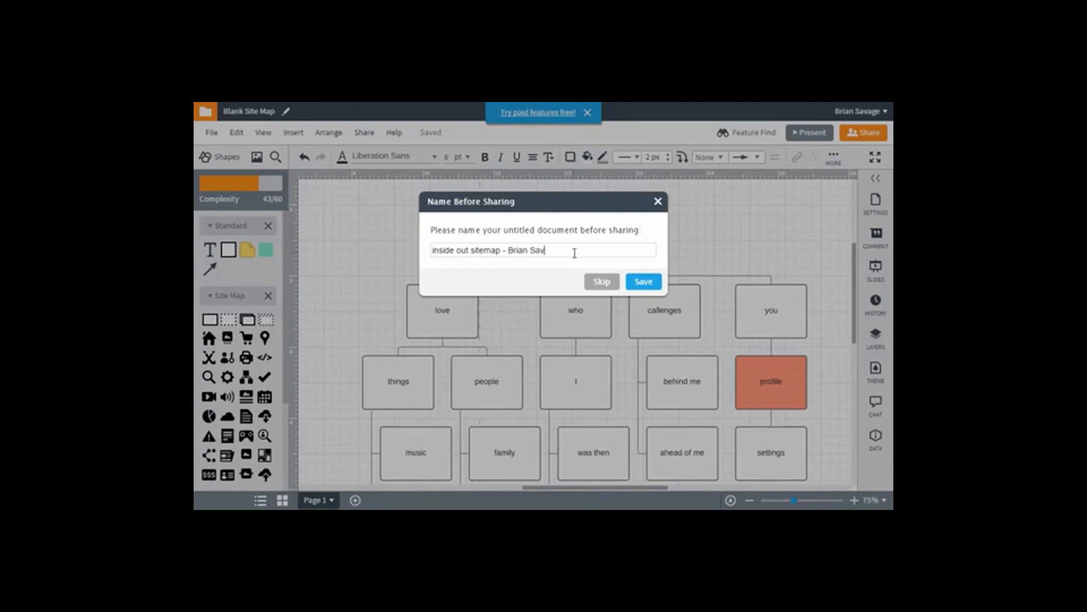
click(640, 286)
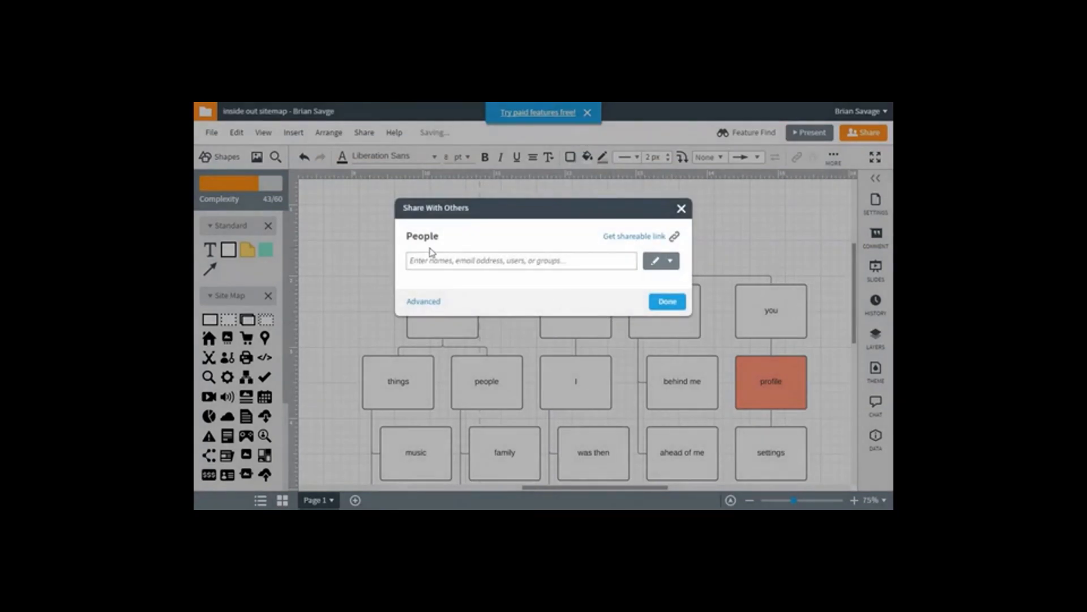
Turn on a shareable link for the site map, select its address and finish sharing
click(631, 237)
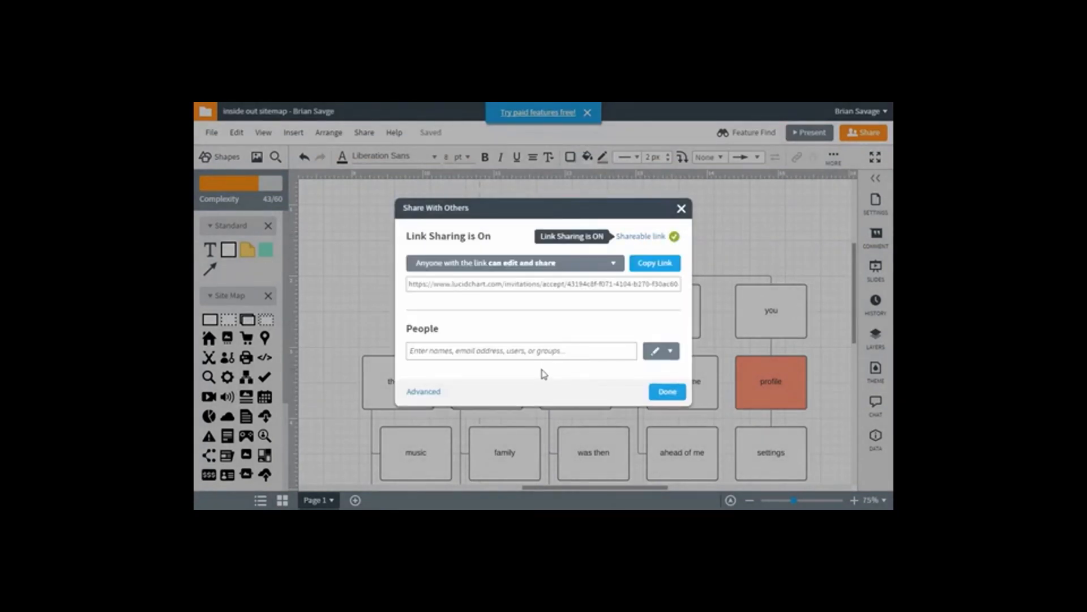
click(522, 289)
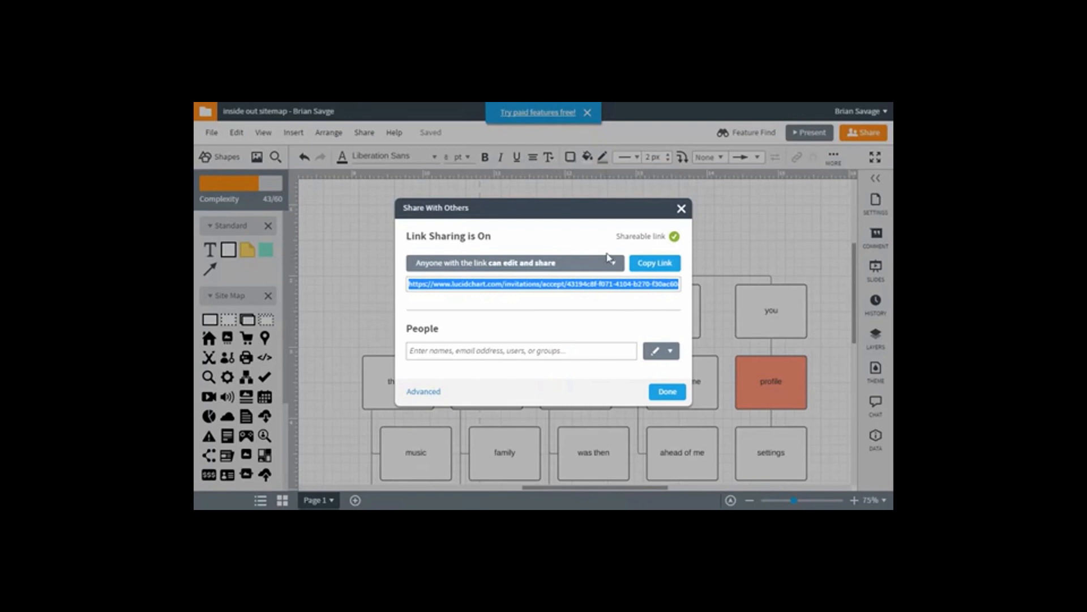
click(667, 392)
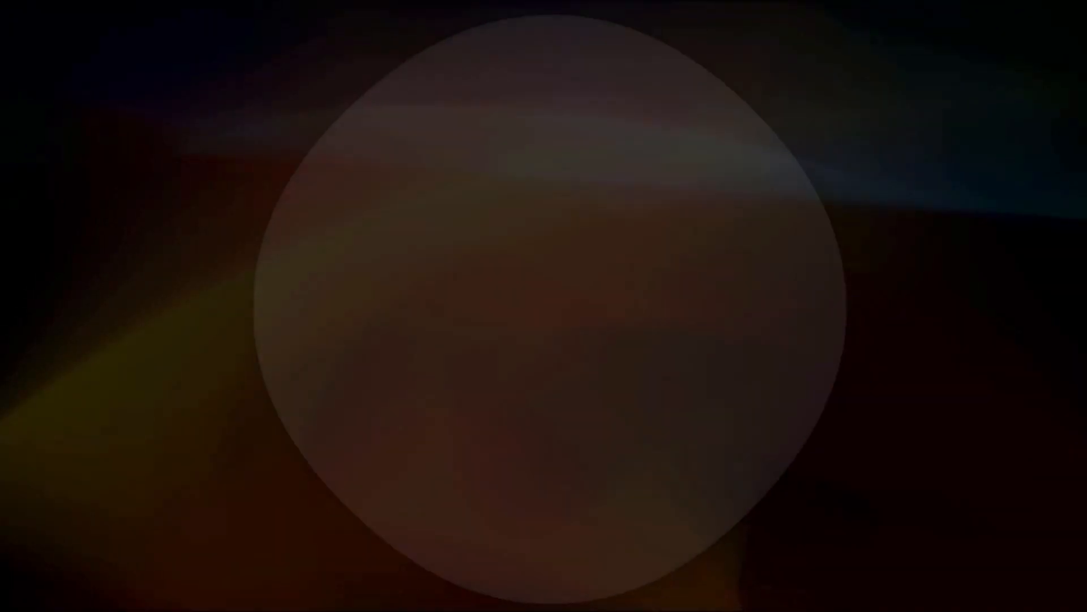